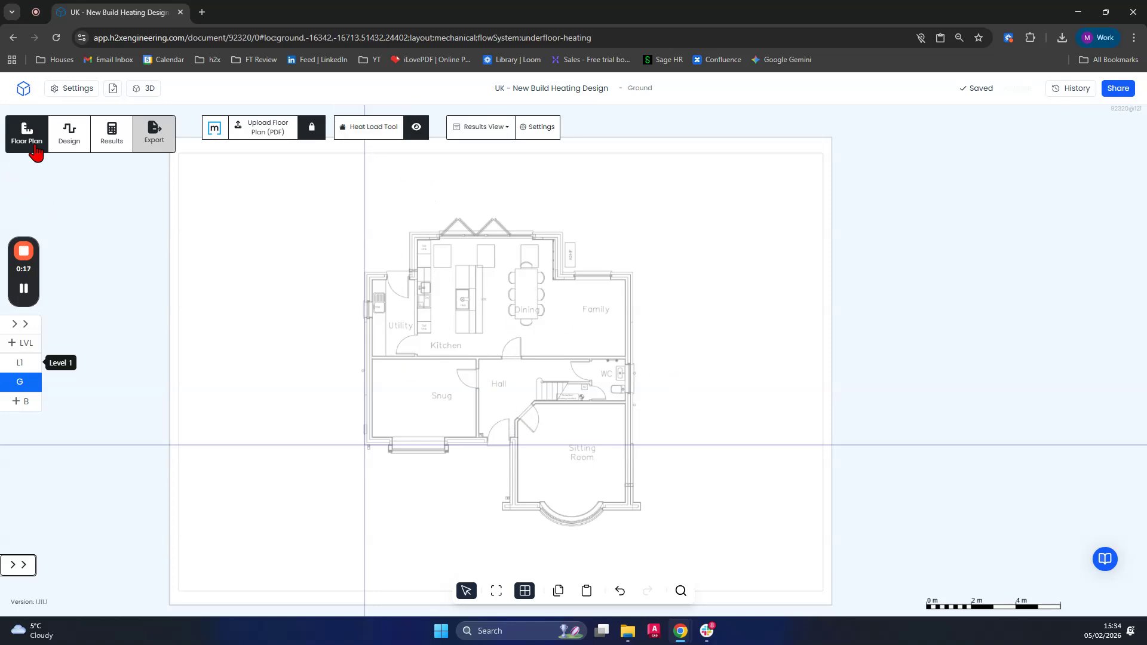
- Activate the Heat Load Tool and trace a Utility-type room of about 6.59 m² over the plan's utility area
{"action": "left_click_drag", "start_coordinate": [422, 444], "coordinate": [348, 461]}
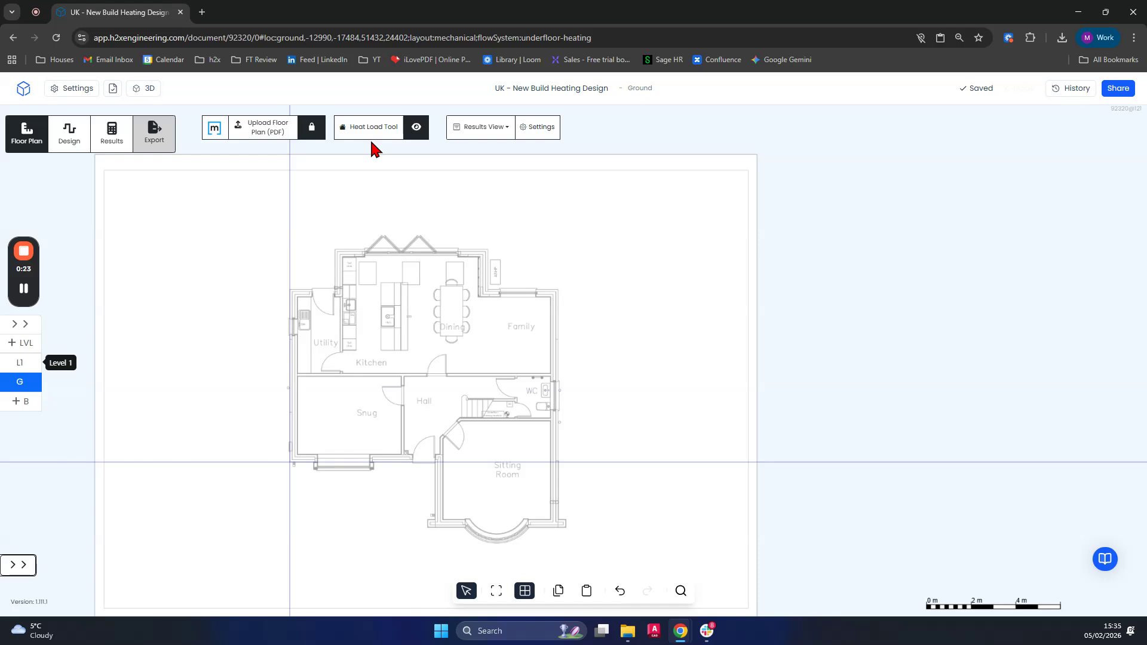
{"action": "left_click", "coordinate": [389, 130]}
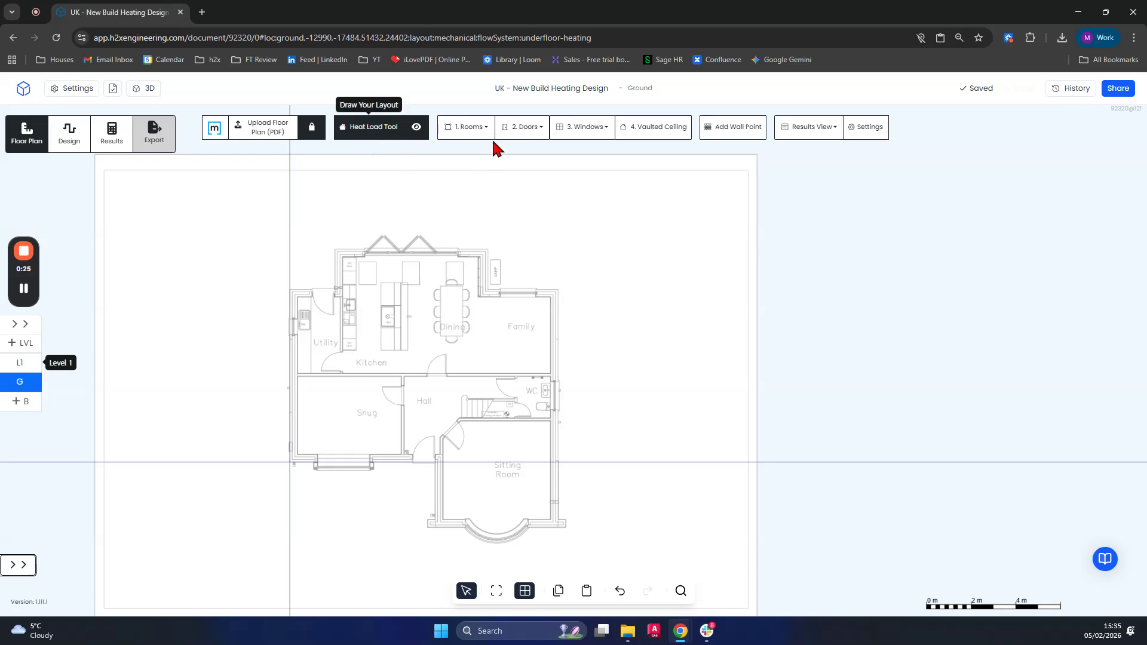
{"action": "left_click", "coordinate": [472, 127]}
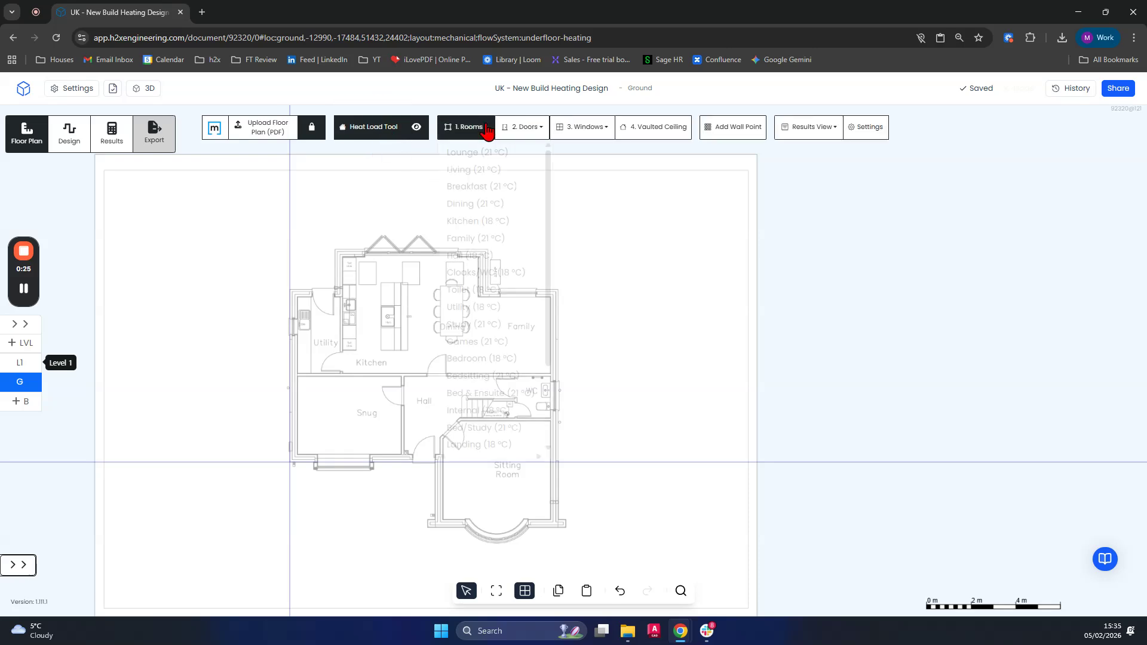
{"action": "left_click", "coordinate": [498, 308]}
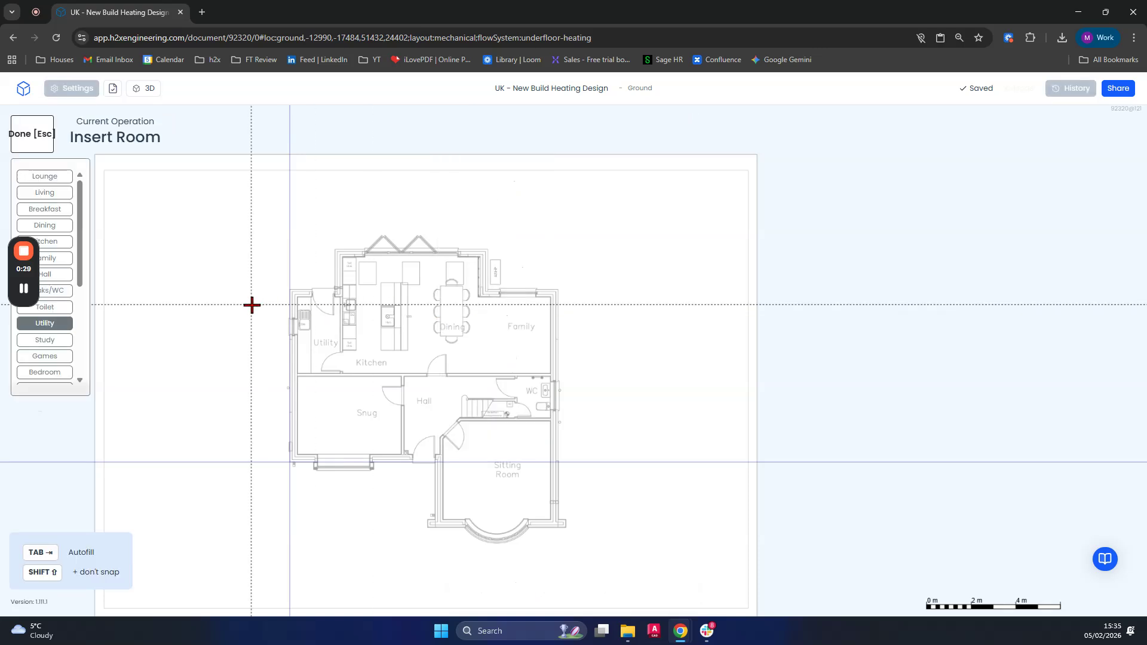
{"action": "scroll", "coordinate": [297, 292], "scroll_direction": "up", "scroll_amount": 10}
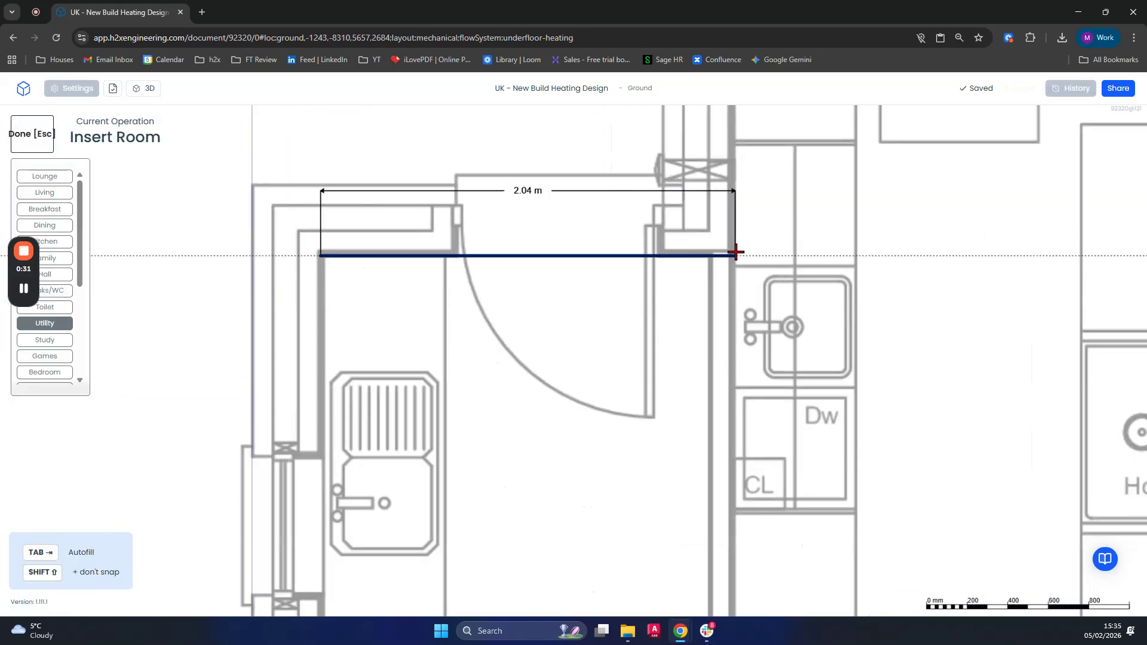
{"action": "left_click", "coordinate": [709, 256]}
{"action": "scroll", "coordinate": [709, 256], "scroll_direction": "down", "scroll_amount": 3}
{"action": "middle_click_drag", "start_coordinate": [708, 519], "coordinate": [661, 347]}
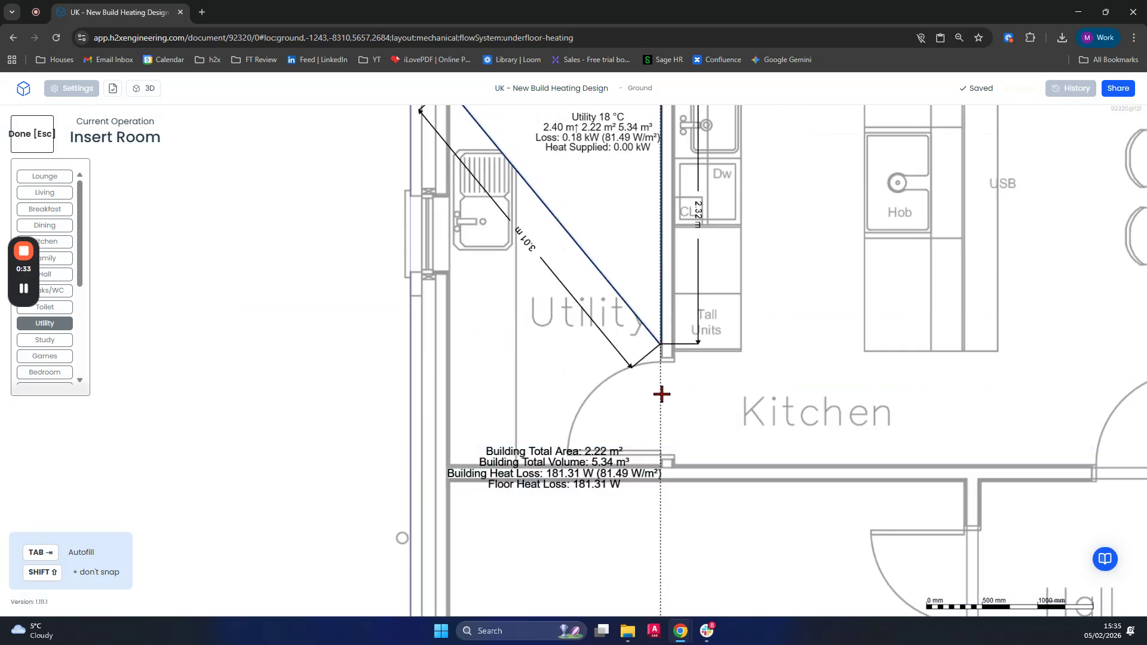
{"action": "left_click", "coordinate": [661, 469]}
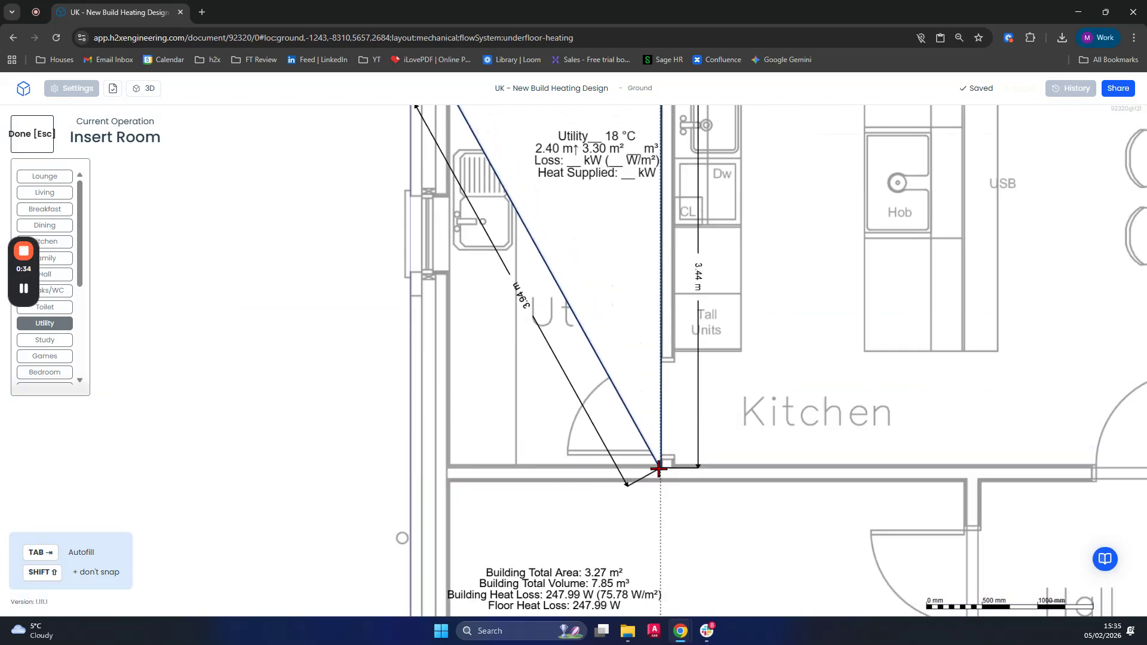
{"action": "left_click", "coordinate": [443, 466]}
{"action": "key", "text": "Escape"}
{"action": "scroll", "coordinate": [307, 361], "scroll_direction": "down", "scroll_amount": 3}
- Start a Lounge-type room at the Snug's upper-left corner and draw its outer side wall about 3.52 m long
{"action": "left_click", "coordinate": [469, 127]}
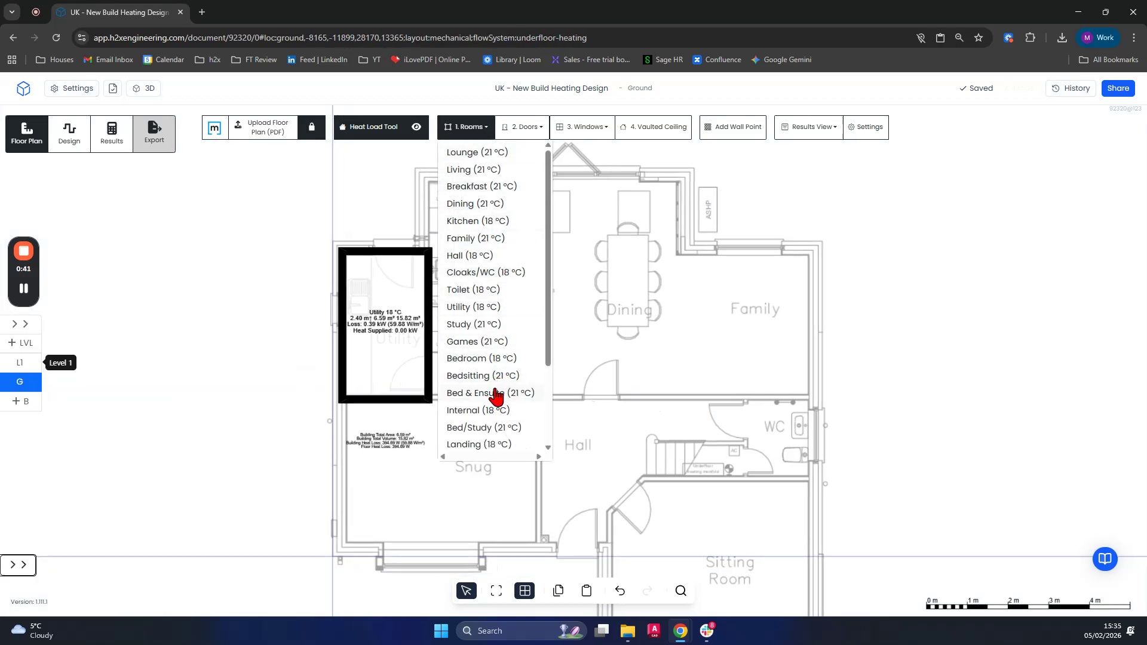
{"action": "left_click", "coordinate": [504, 159]}
{"action": "scroll", "coordinate": [325, 354], "scroll_direction": "up", "scroll_amount": 5}
{"action": "left_click", "coordinate": [323, 288]}
{"action": "scroll", "coordinate": [351, 431], "scroll_direction": "down", "scroll_amount": 2}
{"action": "middle_click_drag", "start_coordinate": [352, 436], "coordinate": [357, 215]}
{"action": "left_click", "coordinate": [349, 504]}
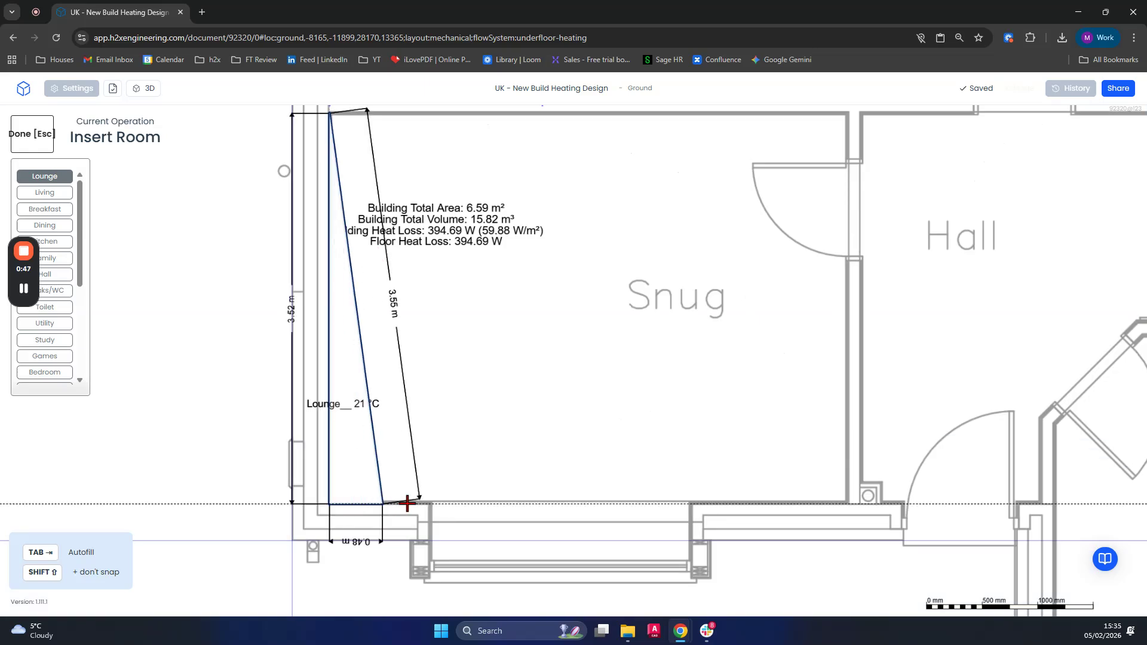
- Trace the Snug's bay window recess about 2.33 m wide and 0.50 m deep, and complete the room outline at its upper-right corner
{"action": "left_click", "coordinate": [428, 509]}
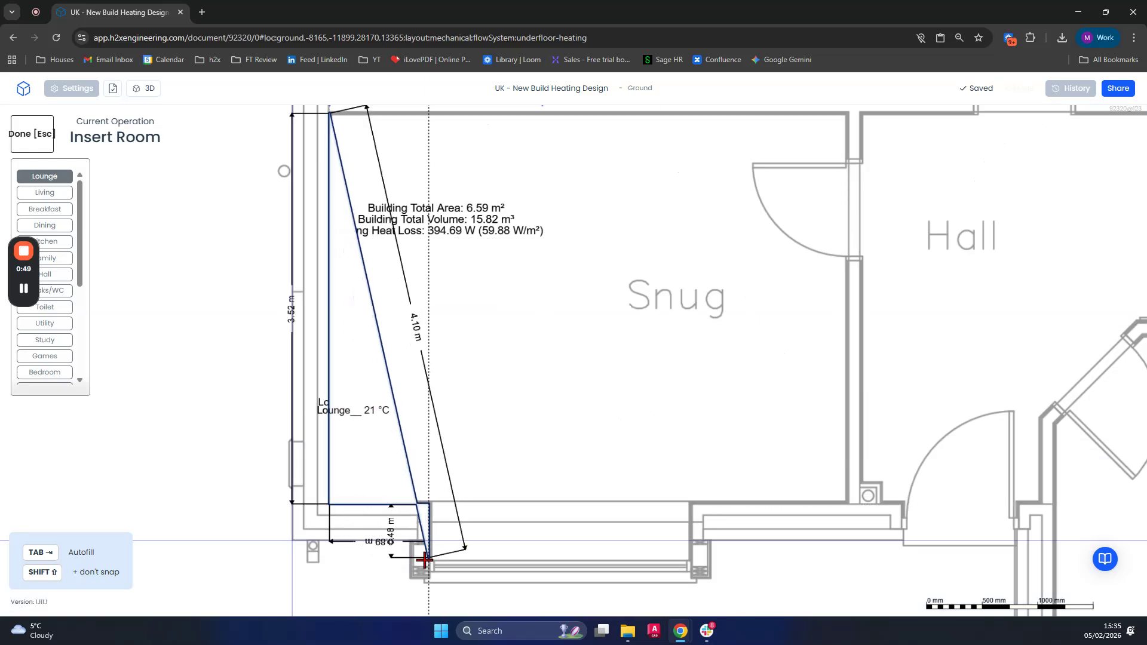
{"action": "left_click", "coordinate": [687, 556]}
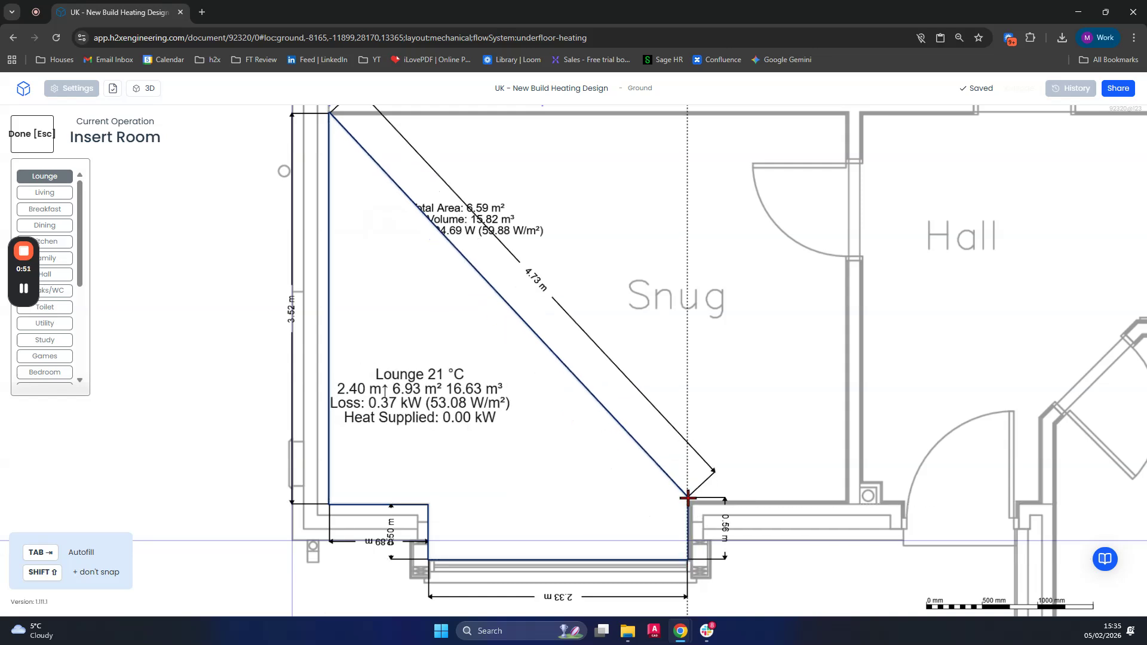
{"action": "left_click", "coordinate": [688, 502]}
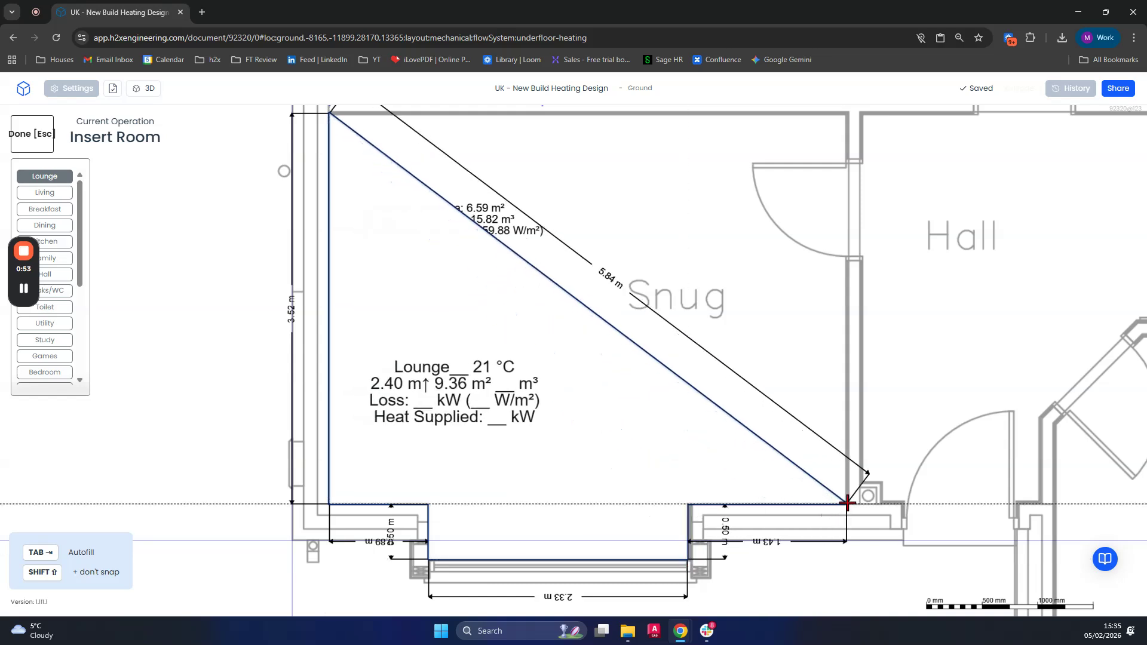
{"action": "scroll", "coordinate": [848, 491], "scroll_direction": "down", "scroll_amount": 2}
{"action": "scroll", "coordinate": [847, 492], "scroll_direction": "down", "scroll_amount": 2}
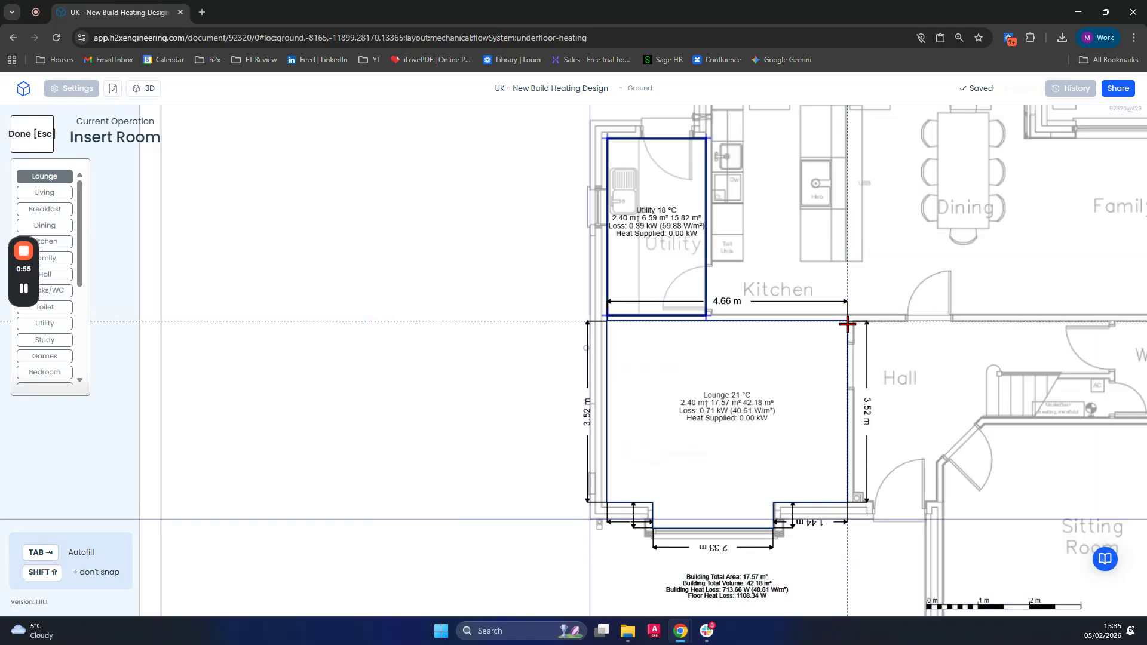
{"action": "left_click", "coordinate": [848, 324]}
- Check the new lounge room's air change settings and rename the room as Snug
{"action": "left_click", "coordinate": [764, 377]}
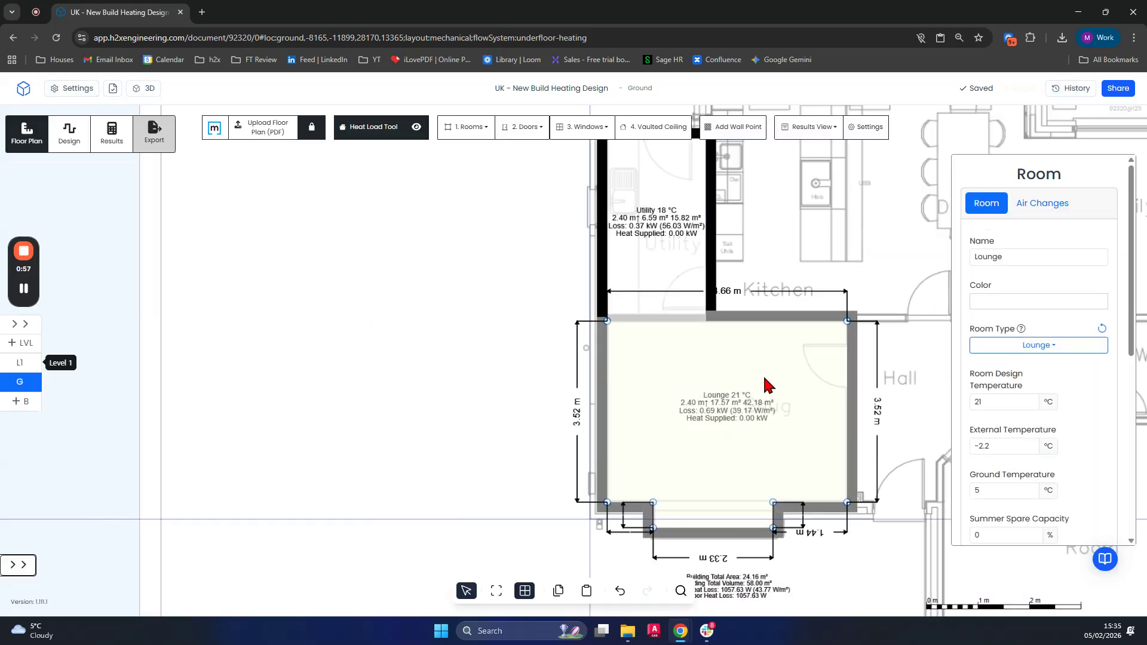
{"action": "left_click", "coordinate": [1032, 209]}
{"action": "scroll", "coordinate": [1019, 418], "scroll_direction": "down", "scroll_amount": 1}
{"action": "scroll", "coordinate": [983, 227], "scroll_direction": "up", "scroll_amount": 1}
{"action": "left_click", "coordinate": [982, 210]}
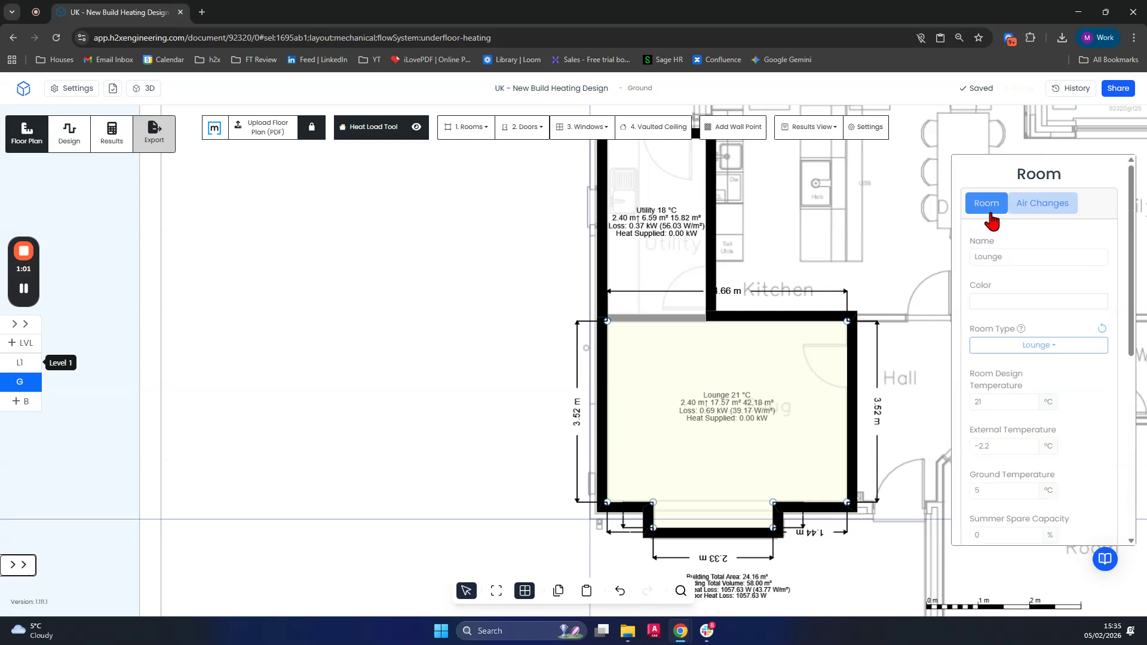
{"action": "left_click", "coordinate": [1033, 256]}
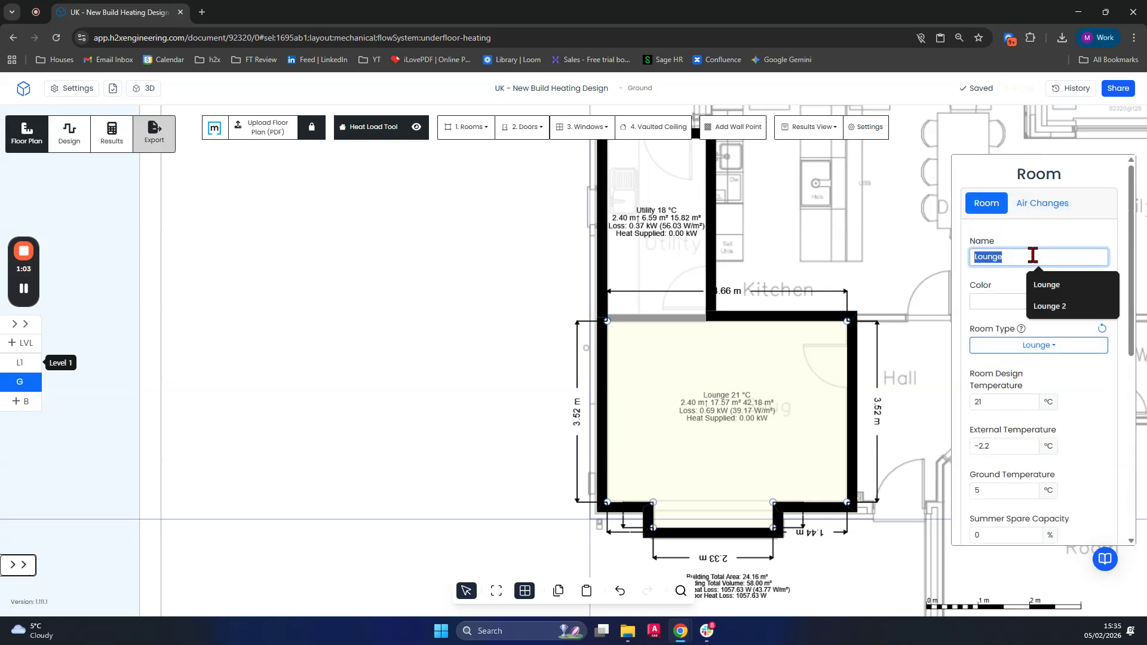
{"action": "type", "text": "Snug"}
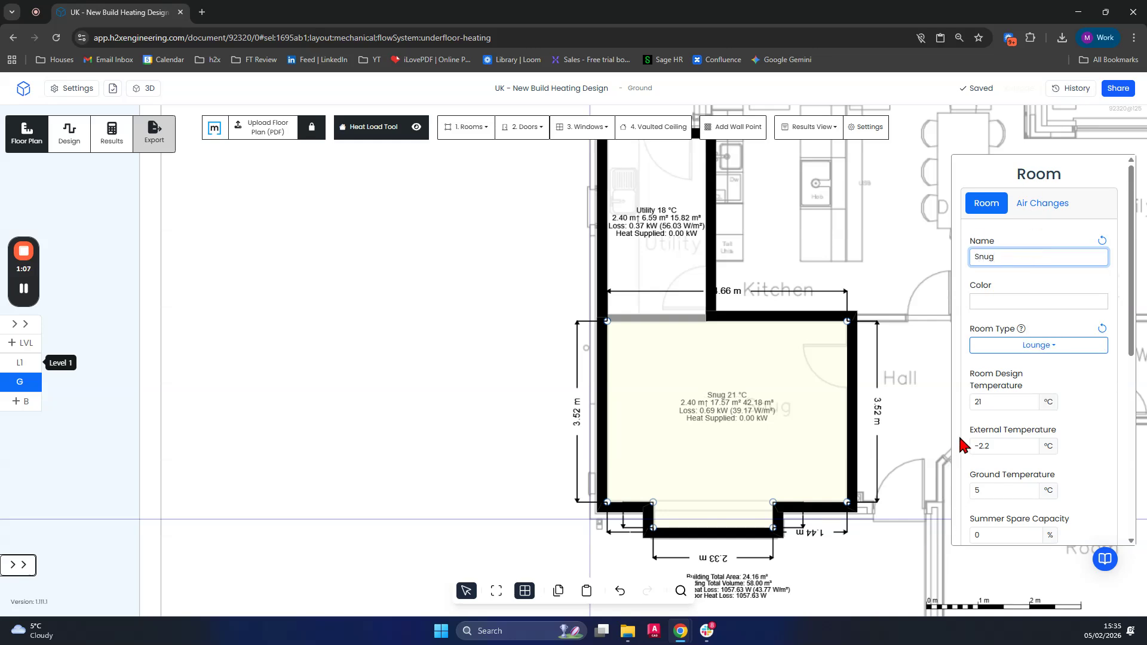
{"action": "left_click", "coordinate": [947, 463]}
- Start a Hall-type room beside the Snug and draw its upper wall about 4.98 m long to the WC wall
{"action": "scroll", "coordinate": [706, 376], "scroll_direction": "down", "scroll_amount": 3}
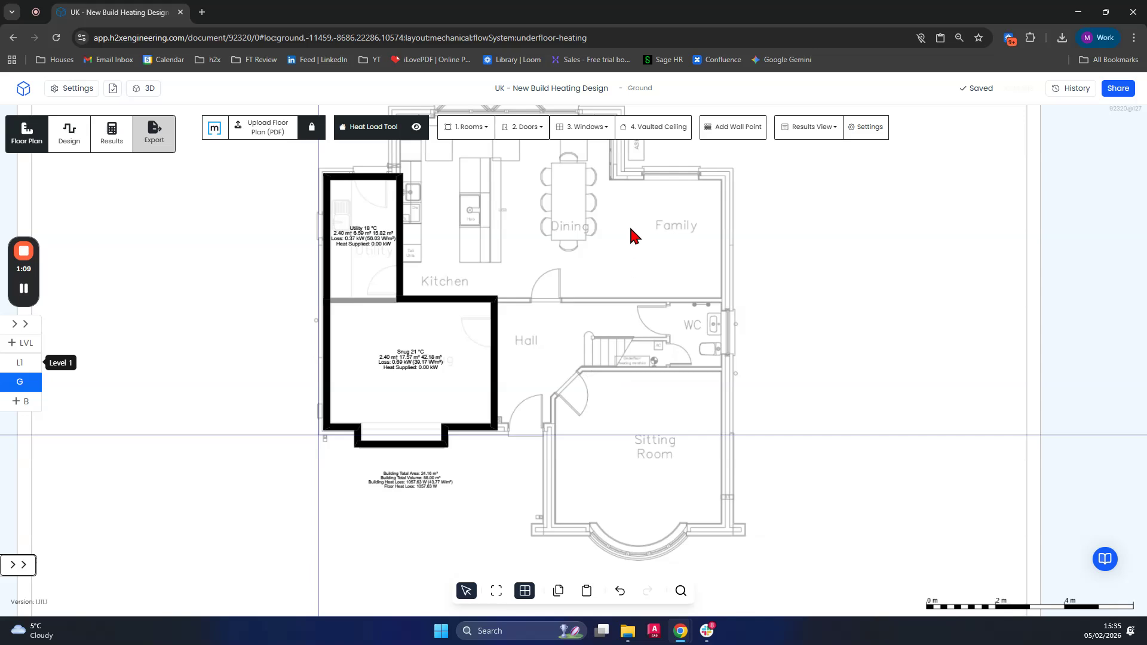
{"action": "left_click", "coordinate": [482, 126]}
{"action": "left_click", "coordinate": [472, 255]}
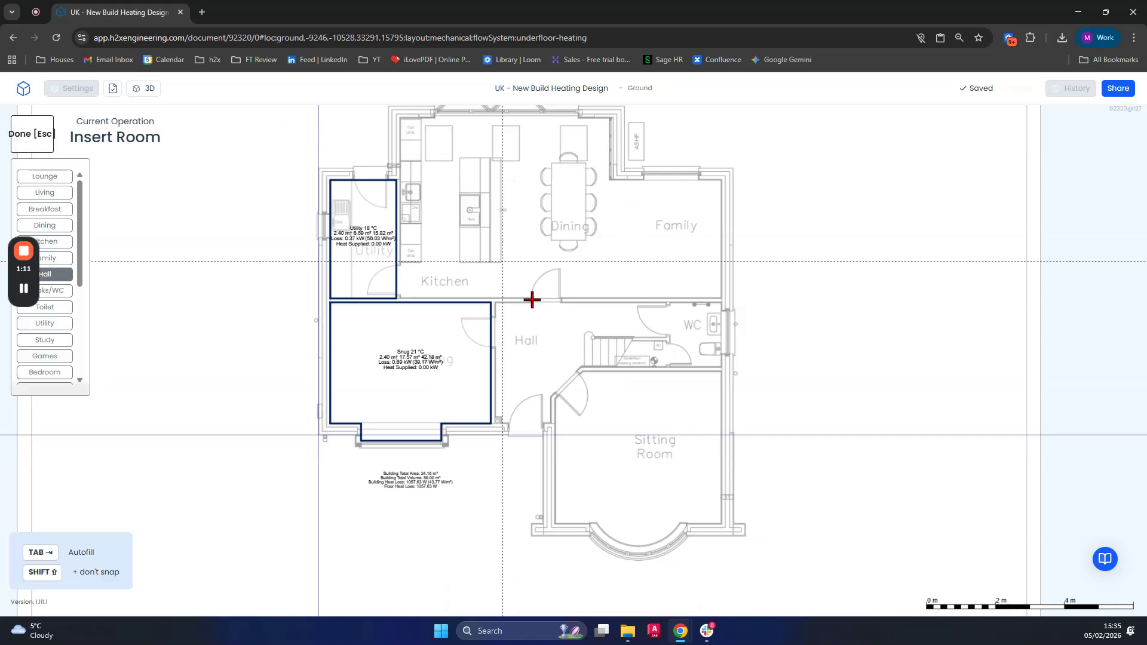
{"action": "scroll", "coordinate": [533, 300], "scroll_direction": "up", "scroll_amount": 5}
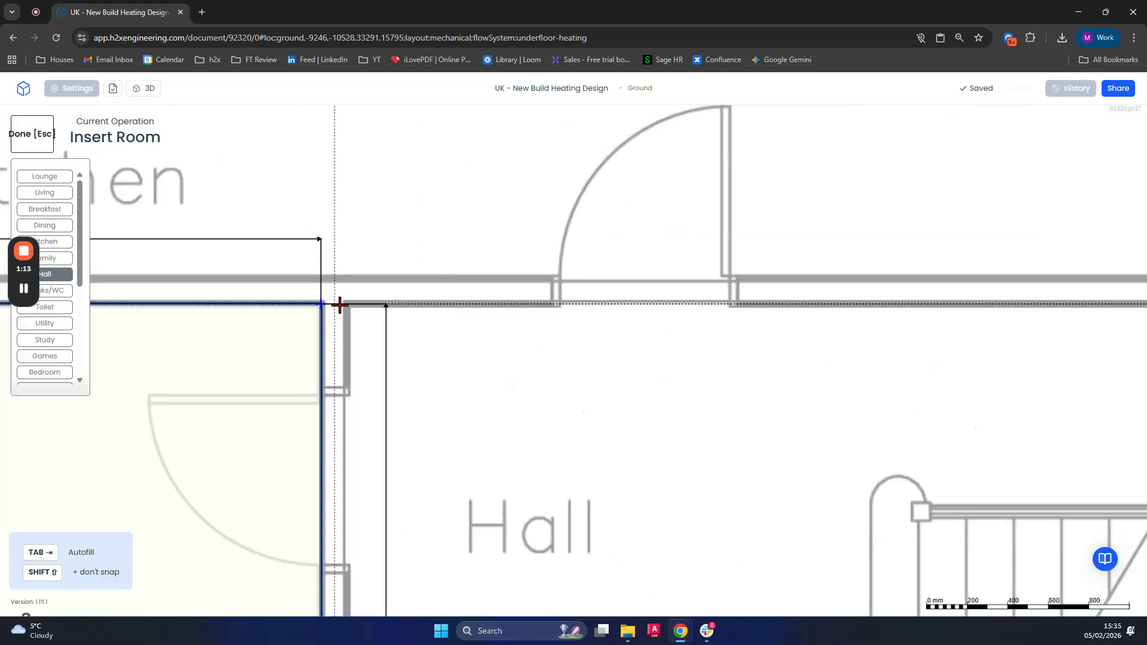
{"action": "scroll", "coordinate": [322, 304], "scroll_direction": "up", "scroll_amount": 5}
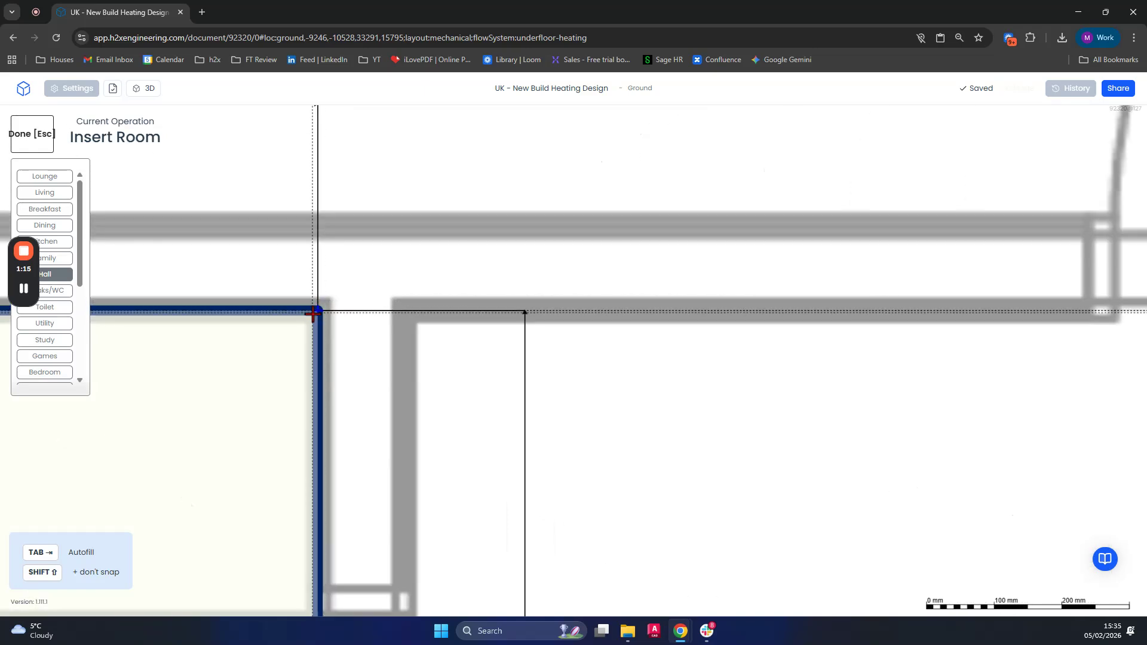
{"action": "scroll", "coordinate": [327, 304], "scroll_direction": "down", "scroll_amount": 2}
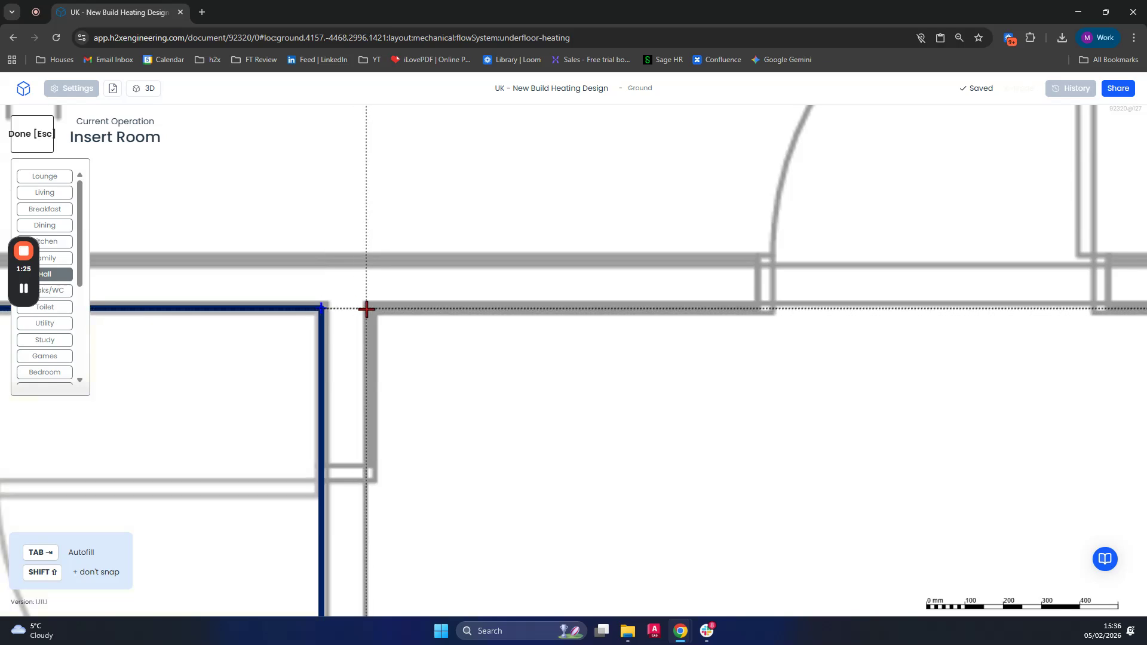
{"action": "scroll", "coordinate": [367, 309], "scroll_direction": "down", "scroll_amount": 5}
{"action": "scroll", "coordinate": [841, 315], "scroll_direction": "up", "scroll_amount": 3}
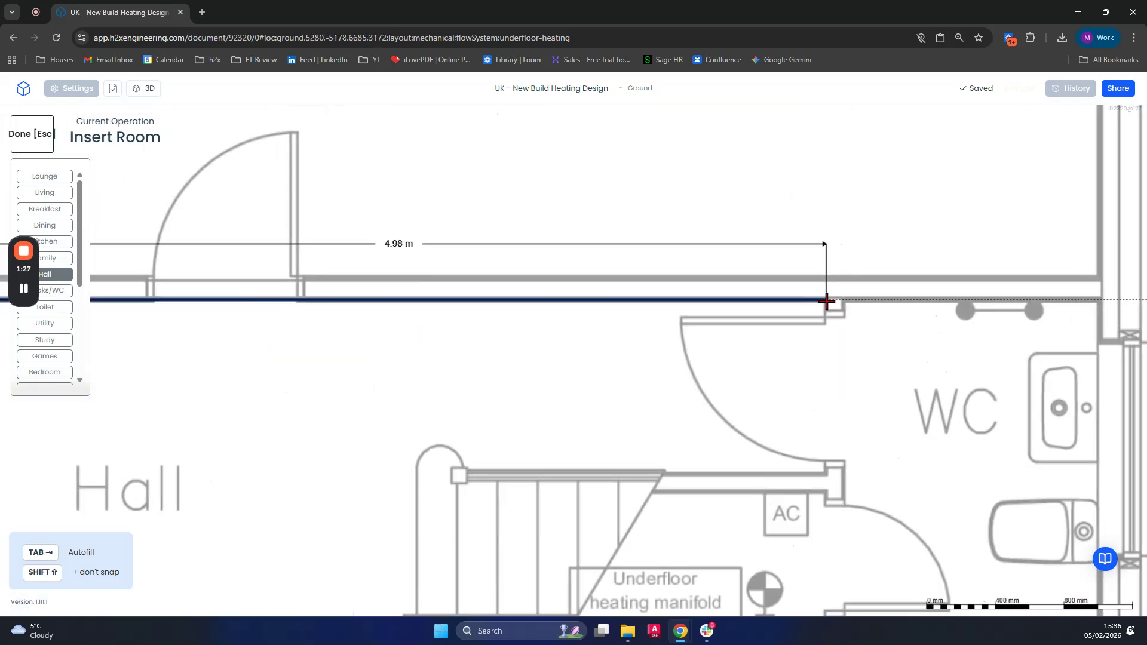
{"action": "left_click", "coordinate": [826, 302]}
- Continue the hall outline with walls about 1.87 m along the WC, 2.48 m behind the stairs and 1.25 m diagonally across the sitting room doorway
{"action": "middle_click_drag", "start_coordinate": [834, 413], "coordinate": [797, 123]}
{"action": "scroll", "coordinate": [789, 292], "scroll_direction": "down", "scroll_amount": 2}
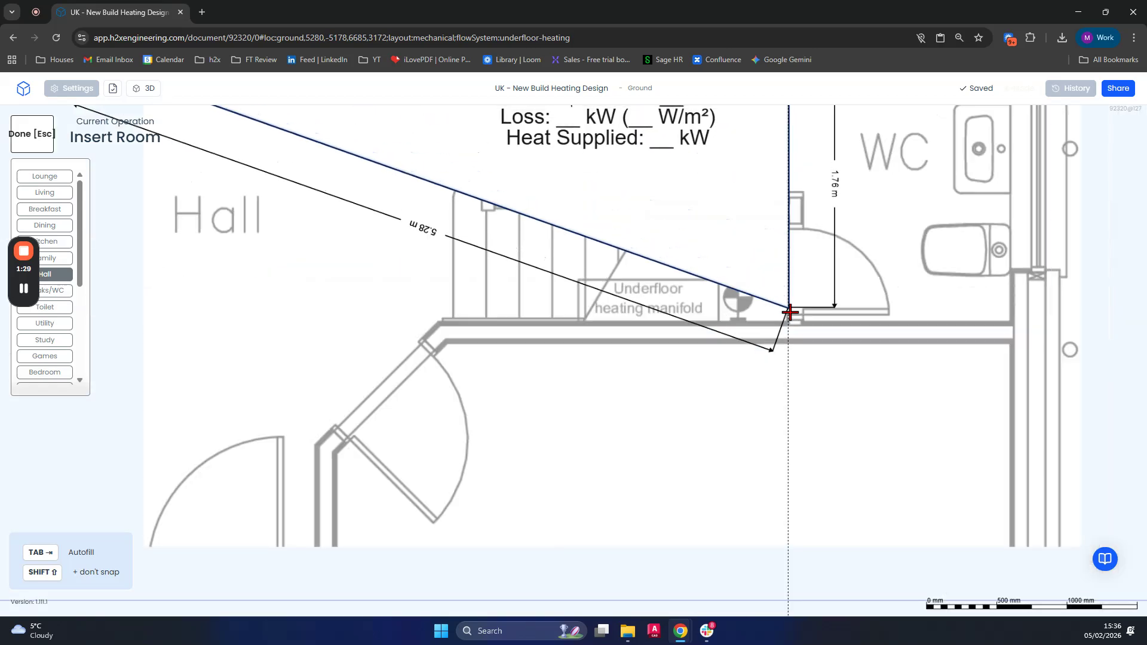
{"action": "left_click", "coordinate": [788, 322]}
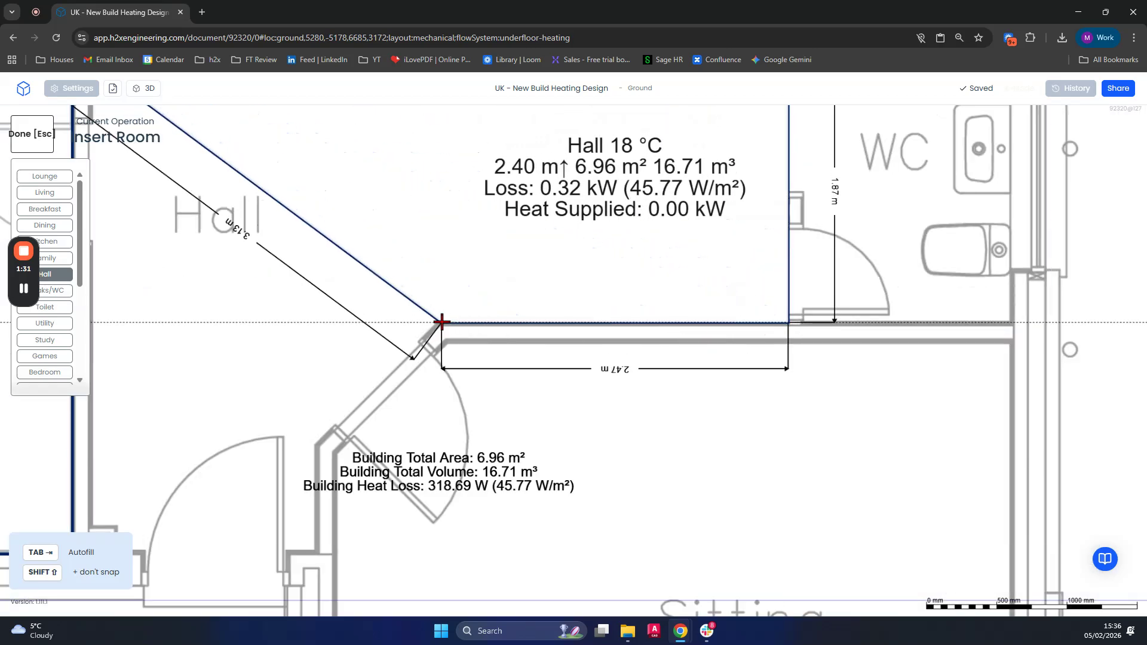
{"action": "left_click", "coordinate": [431, 357]}
{"action": "scroll", "coordinate": [343, 412], "scroll_direction": "down", "scroll_amount": 2}
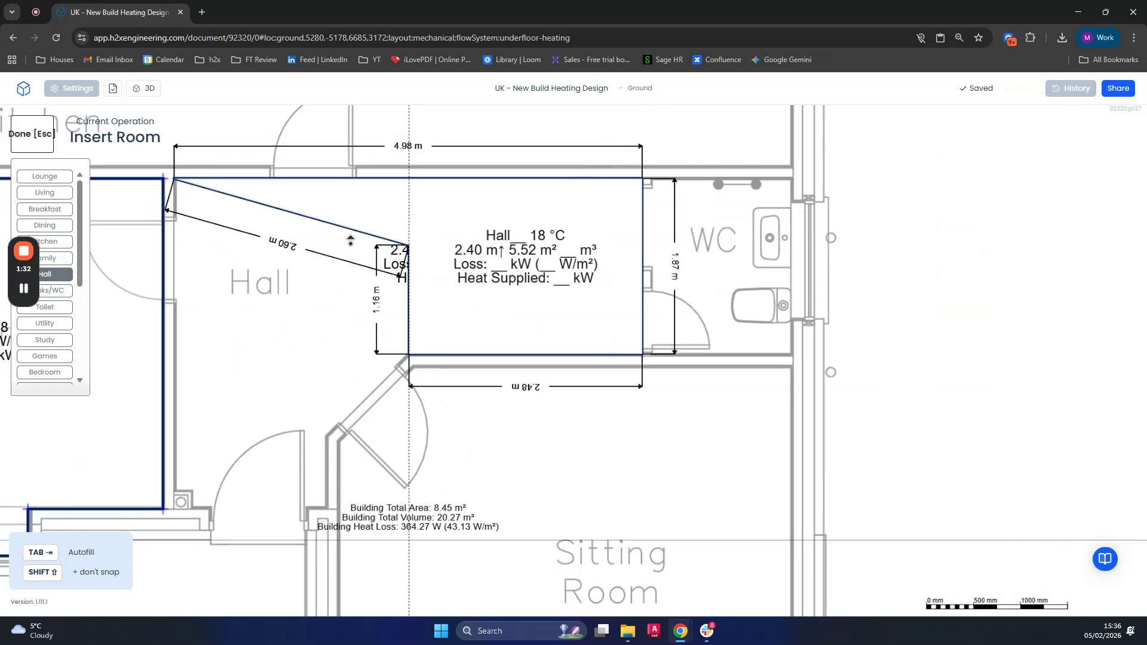
{"action": "scroll", "coordinate": [327, 433], "scroll_direction": "up", "scroll_amount": 3}
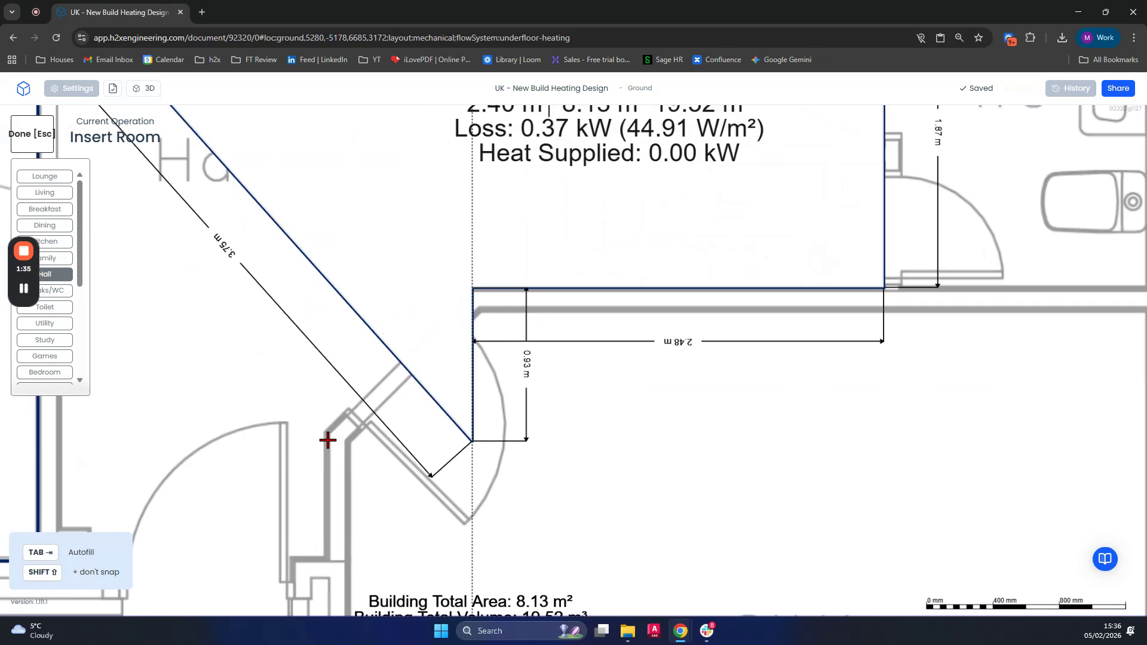
{"action": "left_click", "coordinate": [326, 433]}
{"action": "left_click", "coordinate": [325, 433]}
- Finish the hall outline with a side wall about 0.76 m and an entrance wall about 1.62 m, closing it along the Snug wall
{"action": "scroll", "coordinate": [325, 433], "scroll_direction": "down", "scroll_amount": 1}
{"action": "middle_click_drag", "start_coordinate": [325, 433], "coordinate": [415, 250]}
{"action": "scroll", "coordinate": [416, 257], "scroll_direction": "down", "scroll_amount": 1}
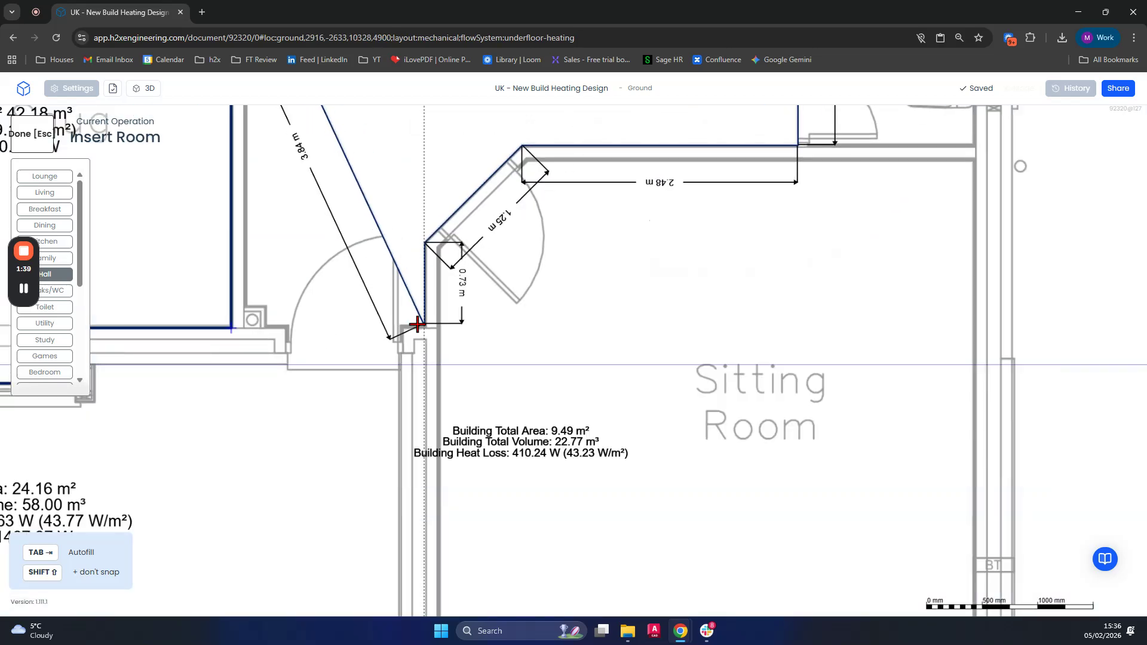
{"action": "left_click", "coordinate": [414, 327]}
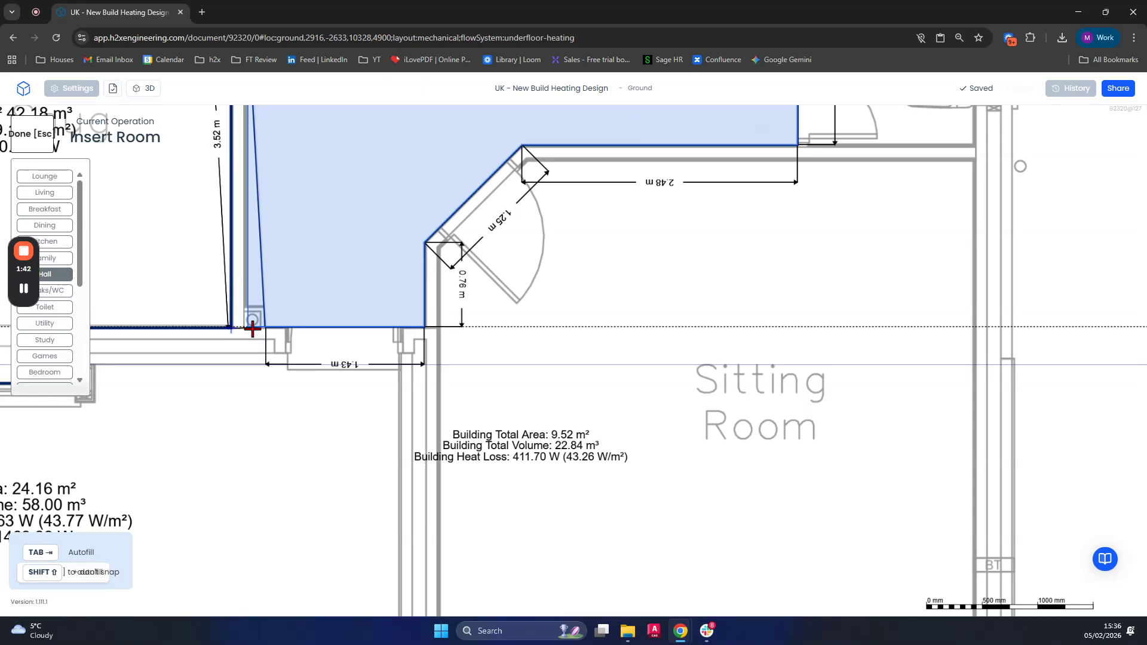
{"action": "left_click", "coordinate": [252, 329]}
{"action": "scroll", "coordinate": [250, 329], "scroll_direction": "down", "scroll_amount": 2}
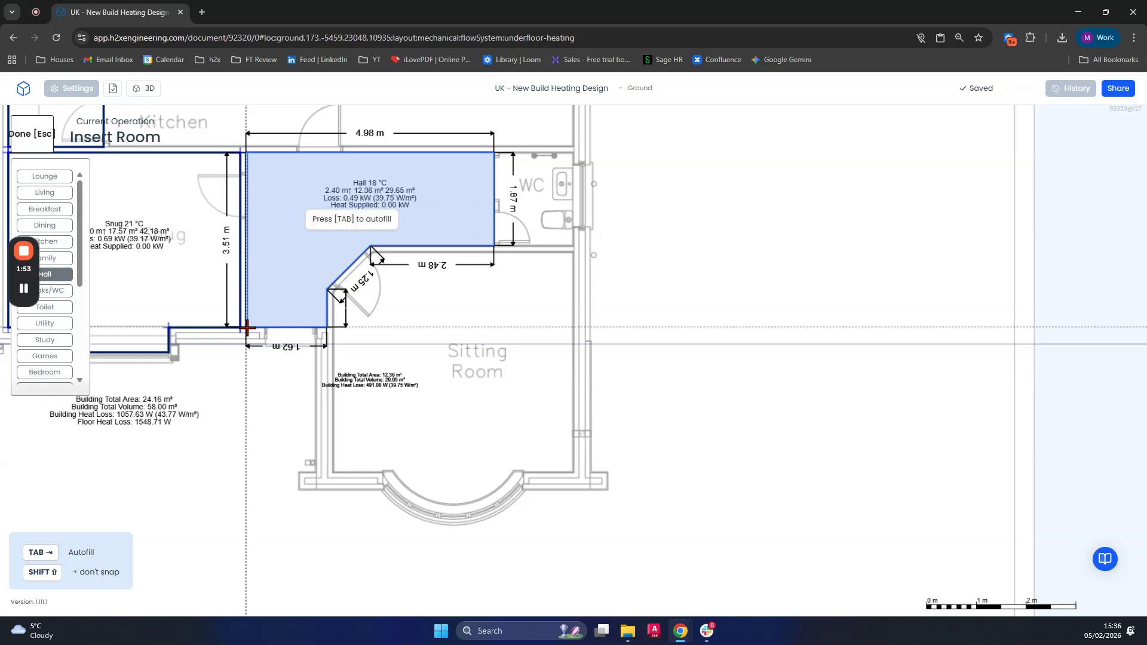
{"action": "left_click", "coordinate": [247, 328]}
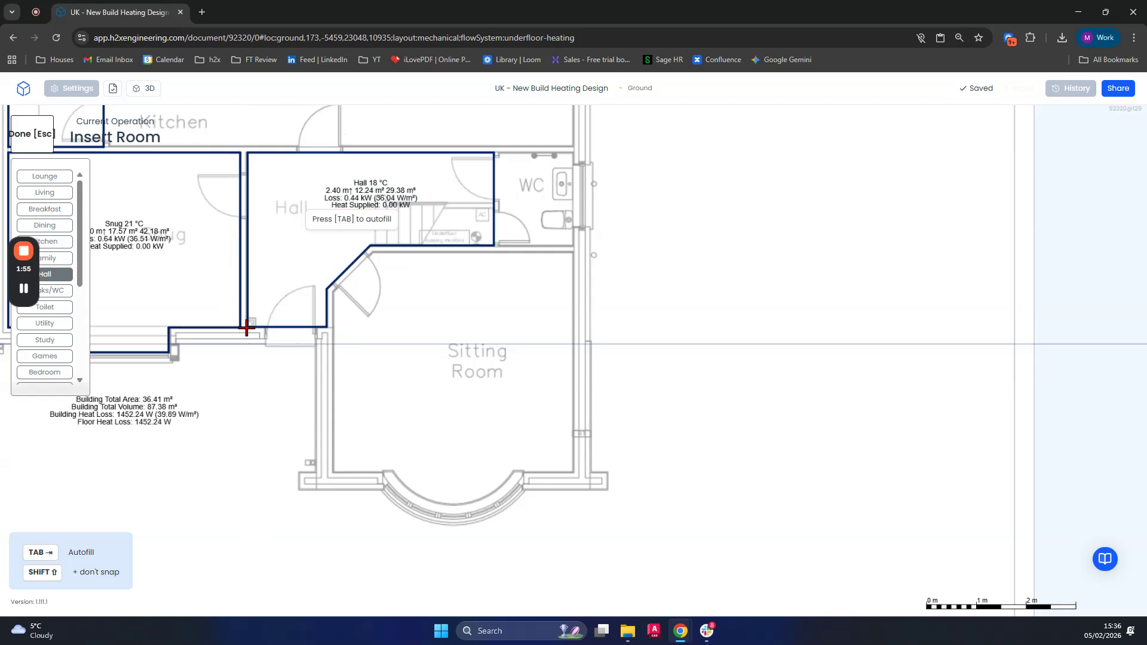
{"action": "key", "text": "Escape"}
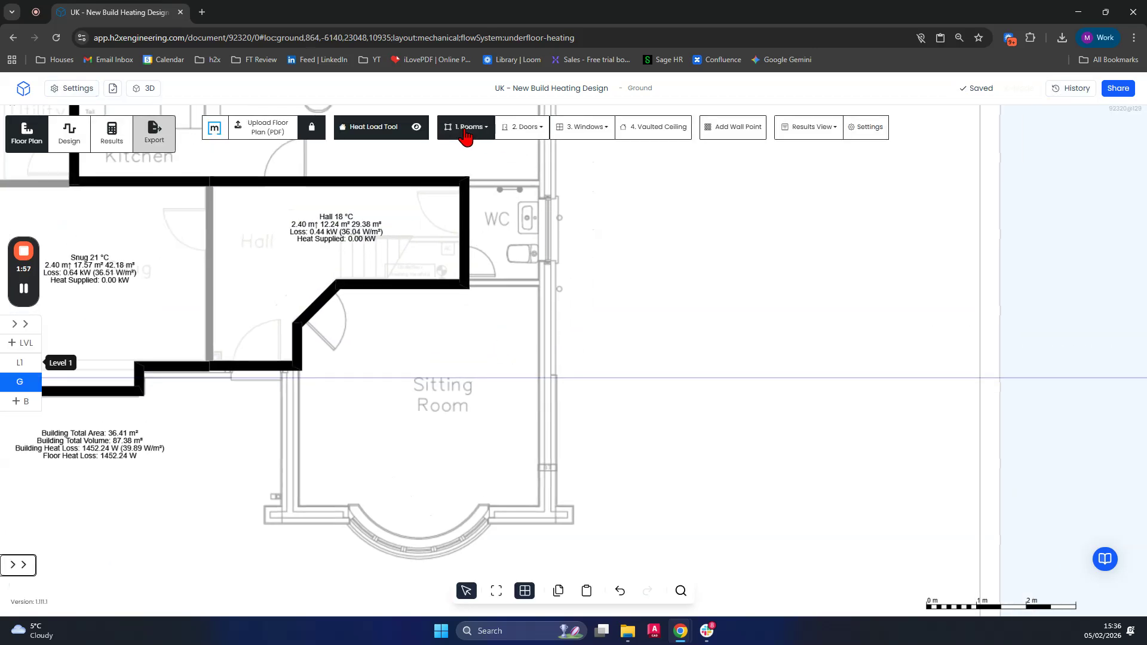
- Start a Living-type room in the sitting room with a side wall about 3.62 m and a front wall about 1.00 m to the bay
{"action": "left_click", "coordinate": [466, 133]}
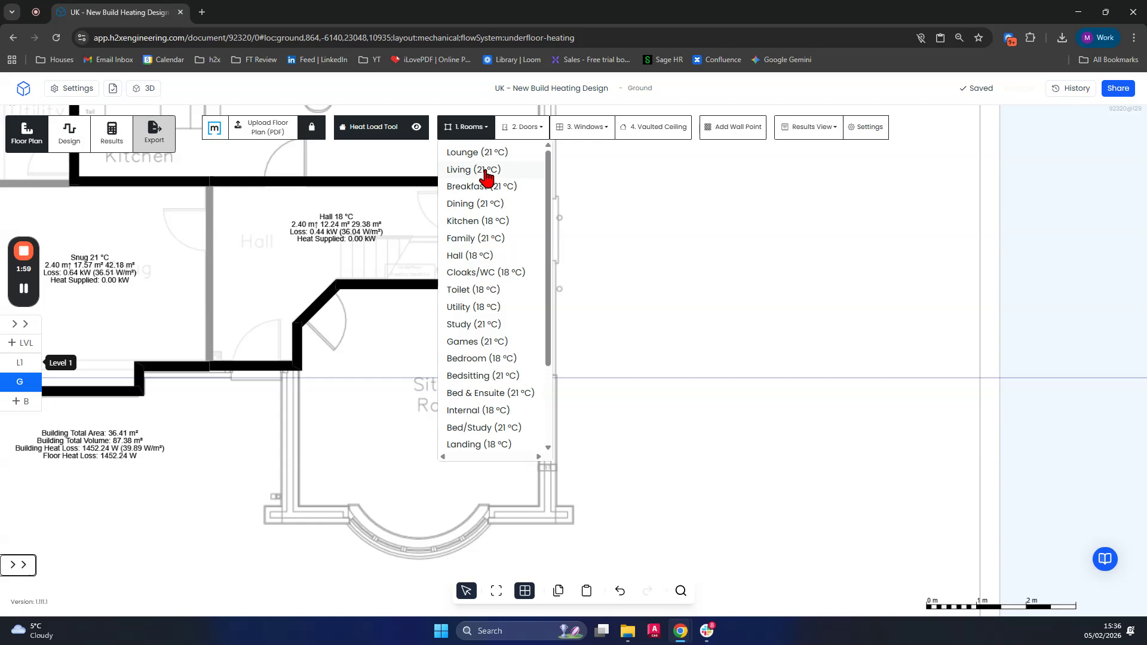
{"action": "left_click", "coordinate": [486, 172]}
{"action": "scroll", "coordinate": [288, 328], "scroll_direction": "up", "scroll_amount": 3}
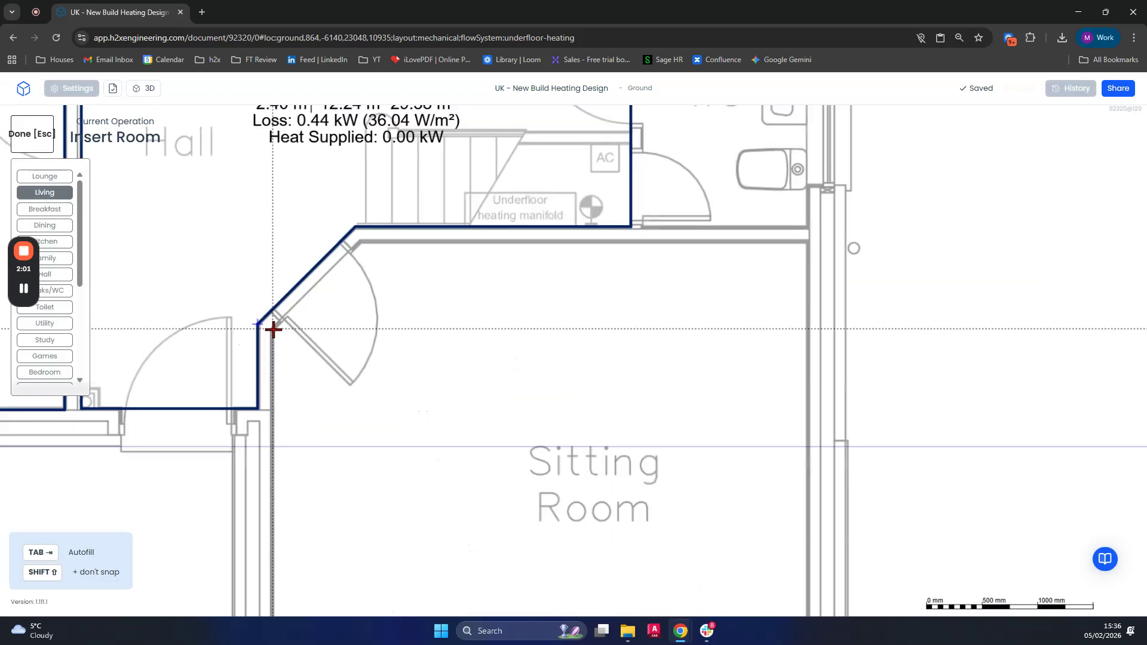
{"action": "left_click", "coordinate": [273, 329]}
{"action": "scroll", "coordinate": [307, 385], "scroll_direction": "down", "scroll_amount": 2}
{"action": "middle_click_drag", "start_coordinate": [307, 387], "coordinate": [326, 177]}
{"action": "left_click", "coordinate": [315, 407]}
{"action": "scroll", "coordinate": [379, 402], "scroll_direction": "up", "scroll_amount": 3}
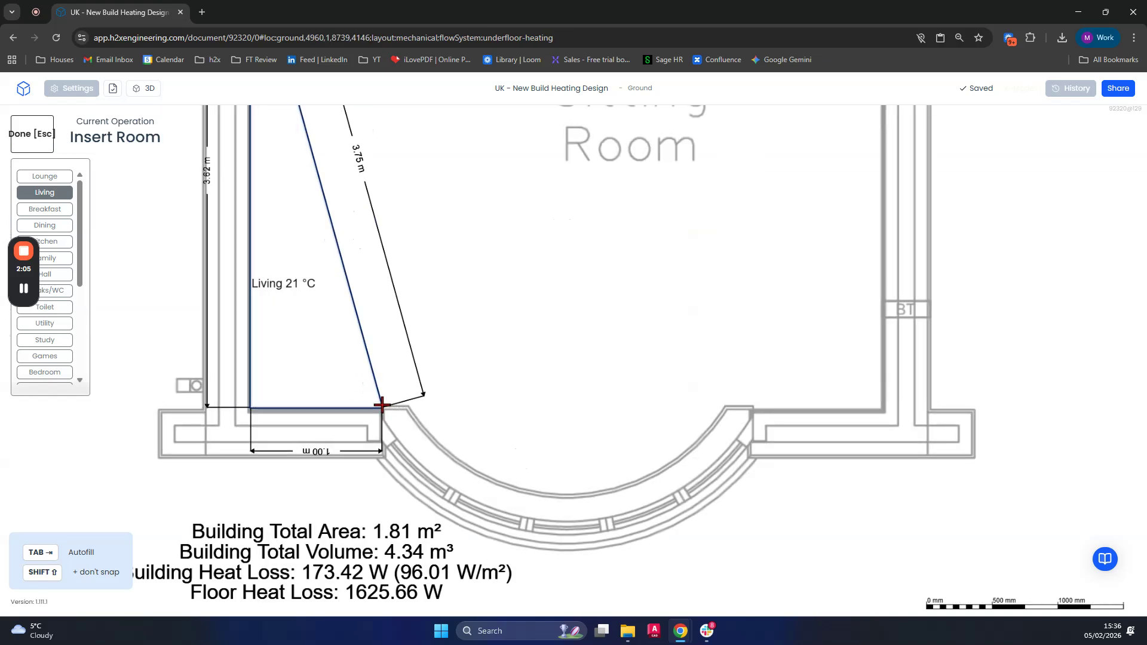
{"action": "left_click", "coordinate": [388, 415]}
- Trace the first two segments of the sitting room's bay window, about 0.85 m and 0.59 m long
{"action": "scroll", "coordinate": [425, 489], "scroll_direction": "up", "scroll_amount": 3}
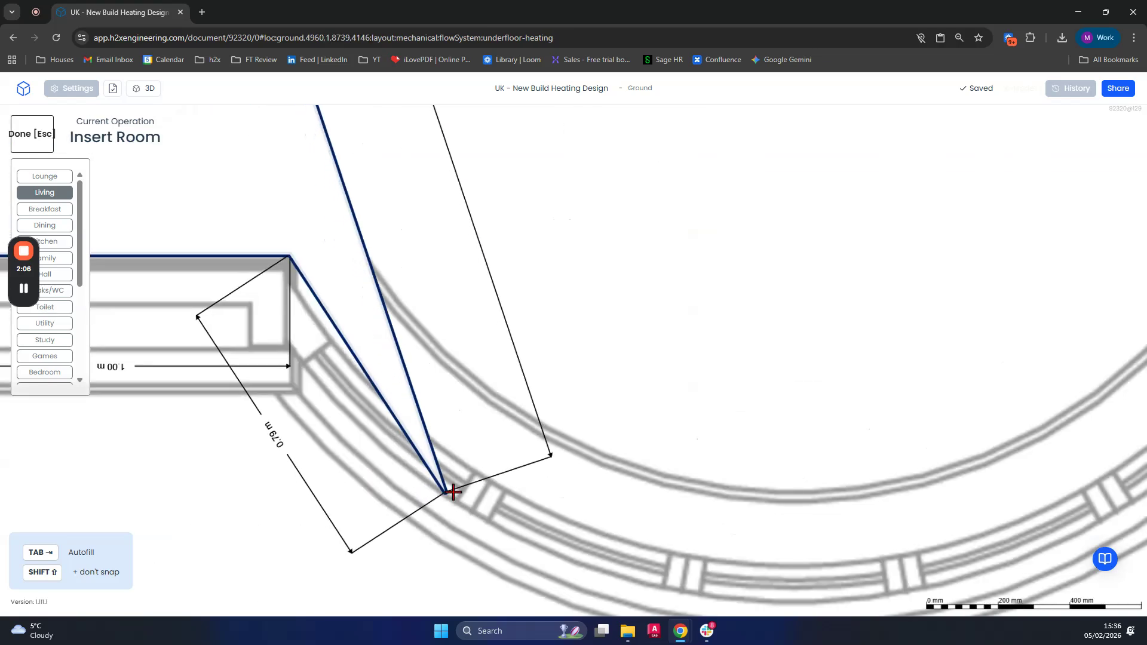
{"action": "left_click", "coordinate": [489, 482]}
{"action": "scroll", "coordinate": [487, 479], "scroll_direction": "down", "scroll_amount": 3}
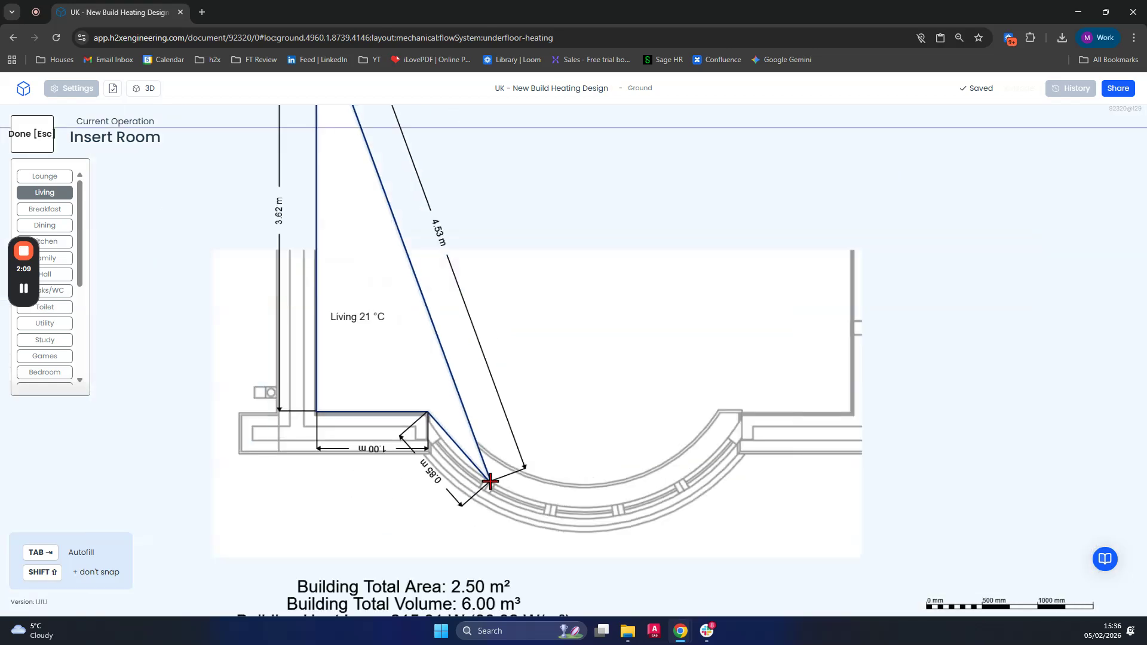
{"action": "scroll", "coordinate": [538, 499], "scroll_direction": "up", "scroll_amount": 2}
{"action": "scroll", "coordinate": [573, 514], "scroll_direction": "up", "scroll_amount": 5}
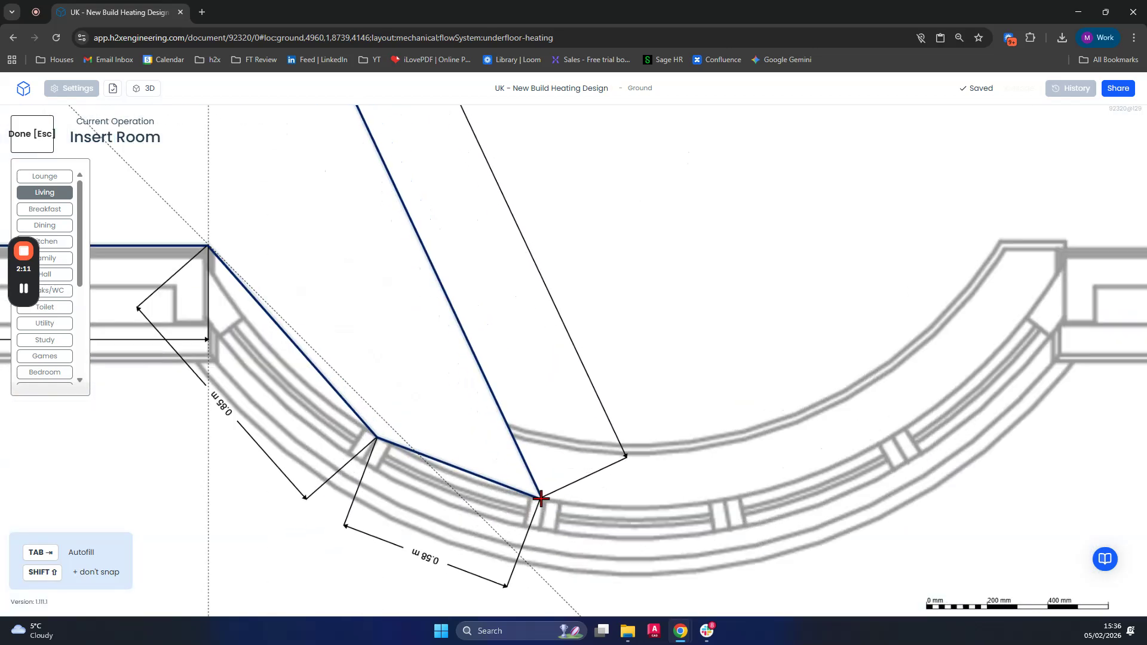
{"action": "left_click", "coordinate": [547, 504]}
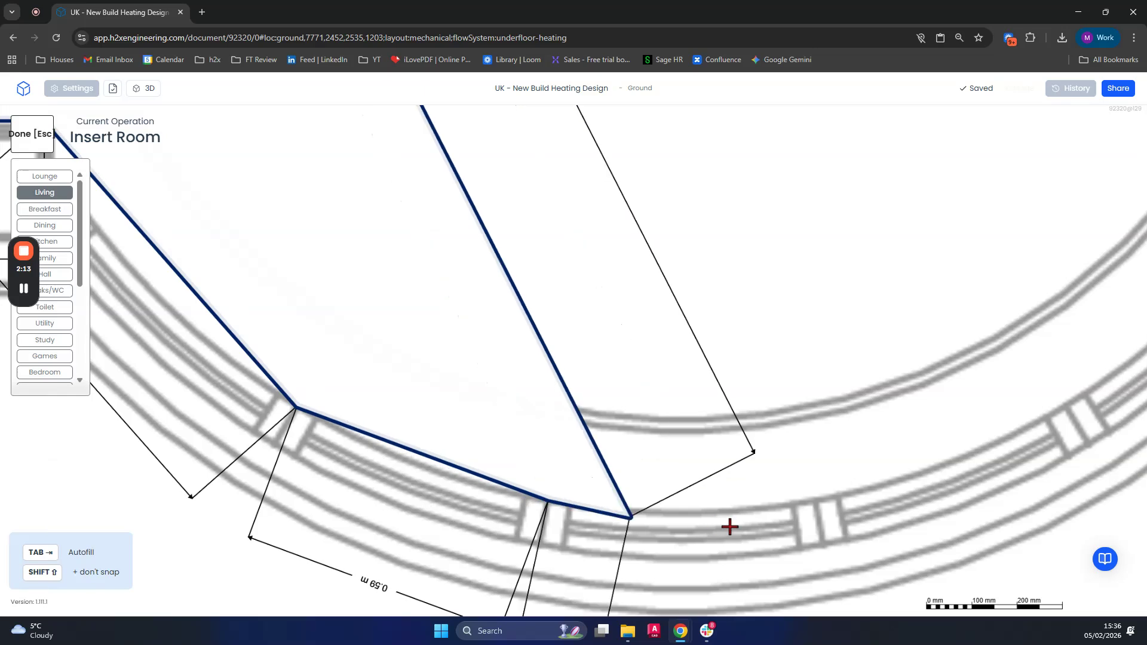
- Complete the bay window outline with two segments about 0.59 m each and a final one about 0.86 m to the front wall
{"action": "left_click", "coordinate": [813, 509]}
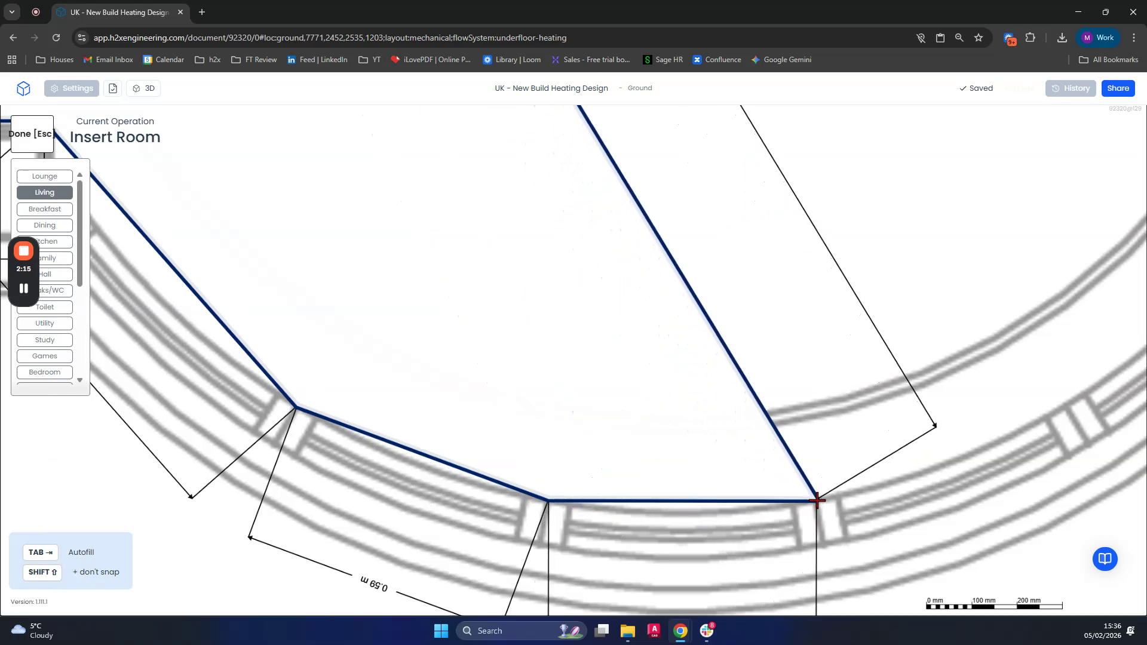
{"action": "scroll", "coordinate": [814, 506], "scroll_direction": "down", "scroll_amount": 5}
{"action": "scroll", "coordinate": [899, 478], "scroll_direction": "up", "scroll_amount": 5}
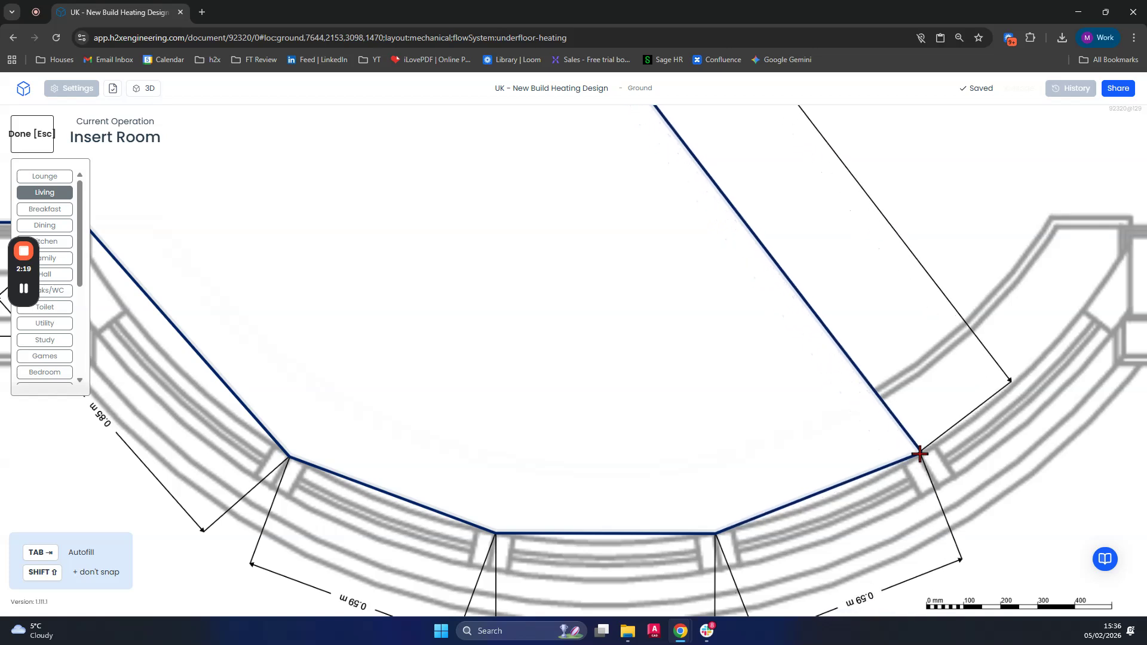
{"action": "left_click", "coordinate": [907, 446]}
{"action": "scroll", "coordinate": [908, 447], "scroll_direction": "down", "scroll_amount": 5}
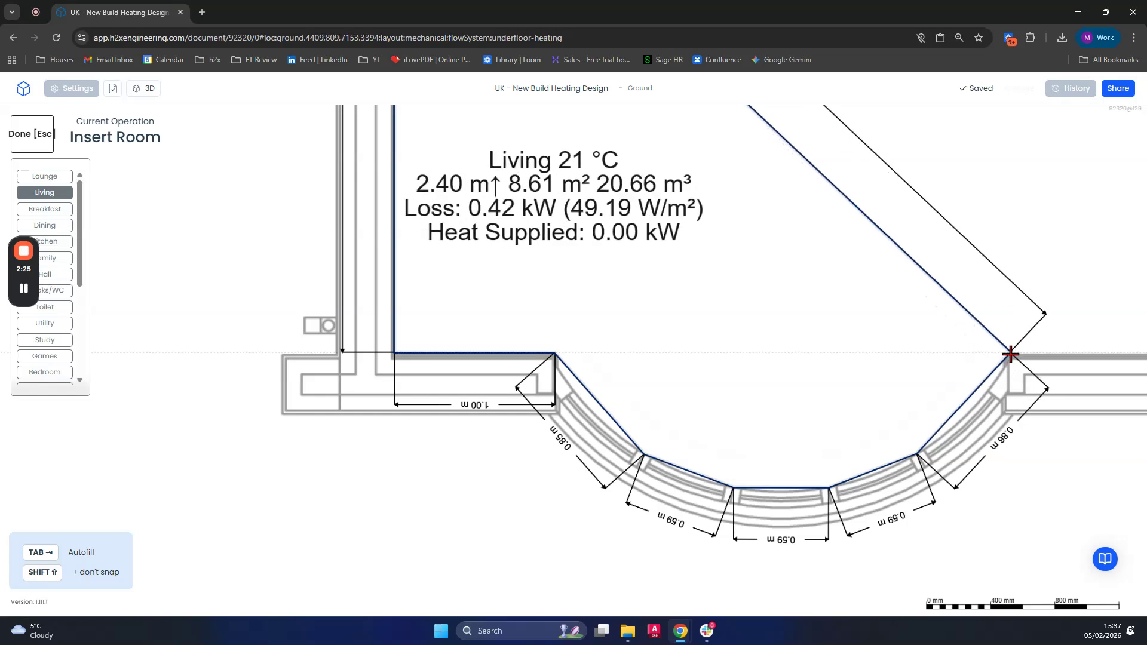
{"action": "left_click", "coordinate": [1011, 357]}
- Finish the Living outline with walls about 0.98 m, 4.39 m and 4.04 m, closing it with a diagonal about 1.10 m at the doorway
{"action": "scroll", "coordinate": [1011, 357], "scroll_direction": "down", "scroll_amount": 3}
{"action": "middle_click_drag", "start_coordinate": [896, 384], "coordinate": [851, 387]}
{"action": "scroll", "coordinate": [853, 385], "scroll_direction": "down", "scroll_amount": 1}
{"action": "scroll", "coordinate": [914, 384], "scroll_direction": "up", "scroll_amount": 3}
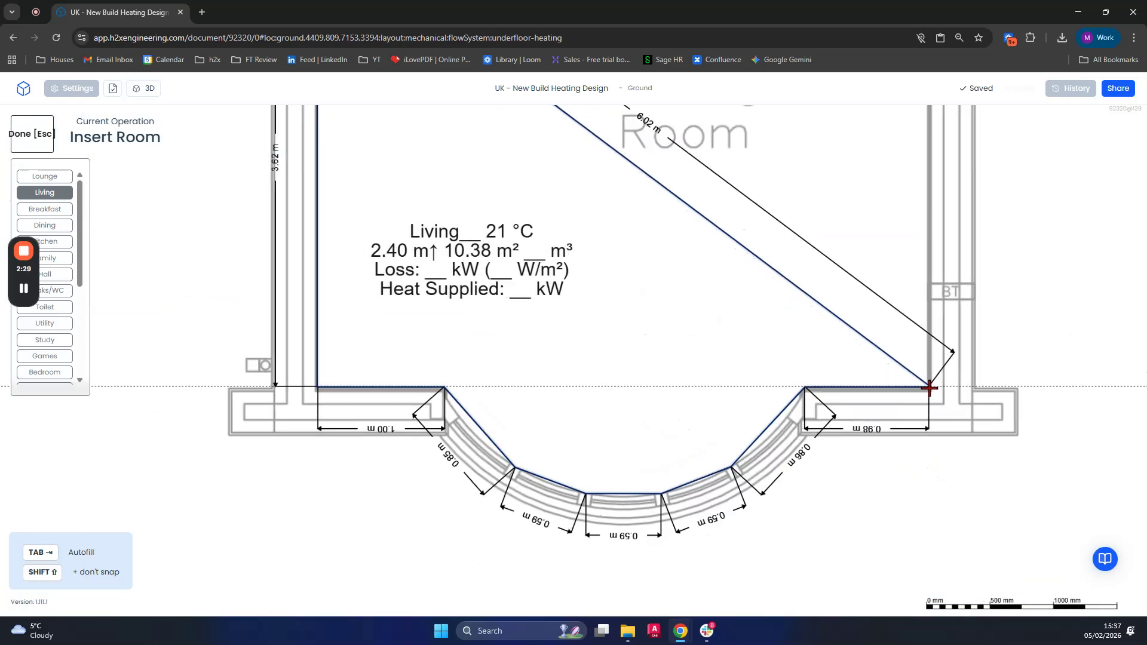
{"action": "scroll", "coordinate": [925, 391], "scroll_direction": "down", "scroll_amount": 3}
{"action": "left_click", "coordinate": [928, 389]}
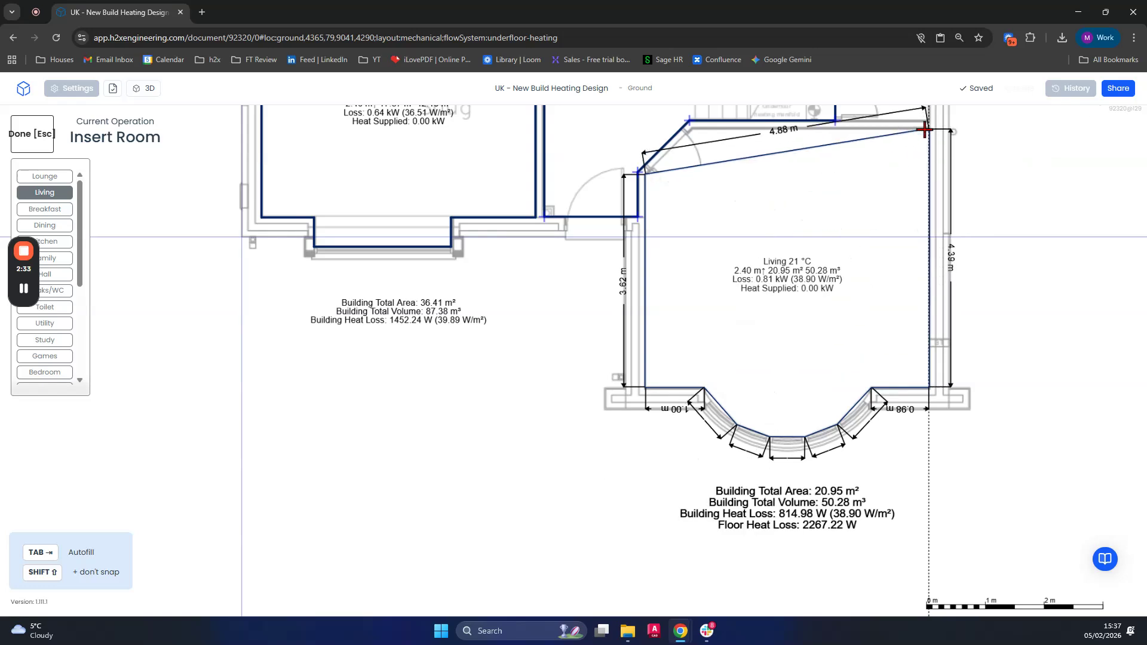
{"action": "left_click", "coordinate": [836, 130]}
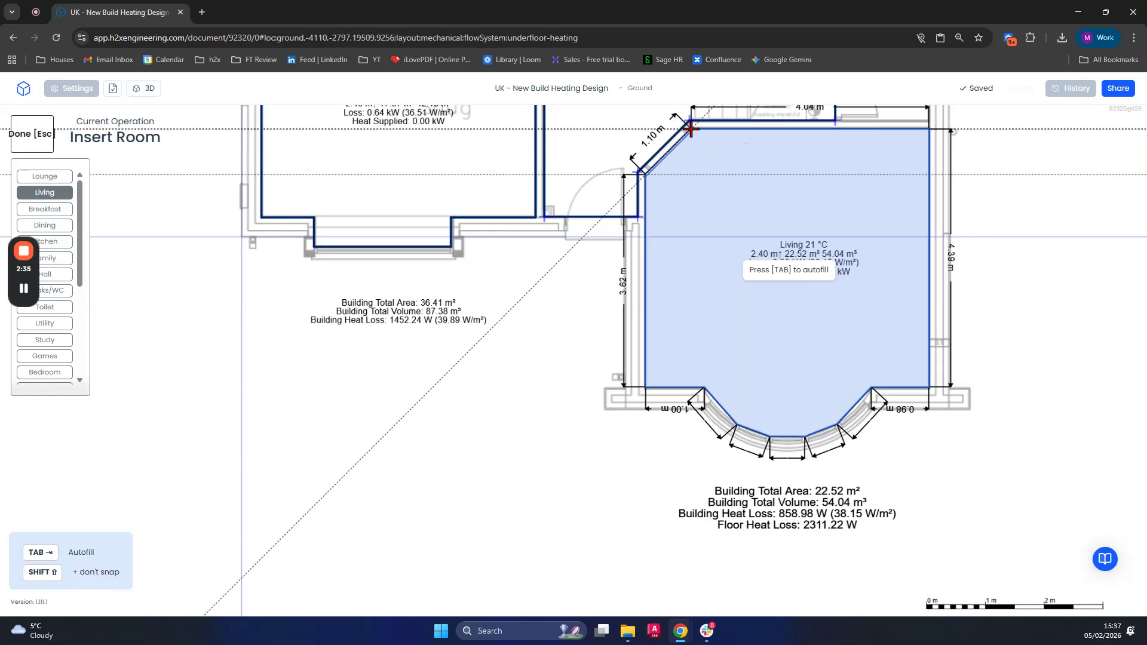
{"action": "left_click", "coordinate": [691, 129]}
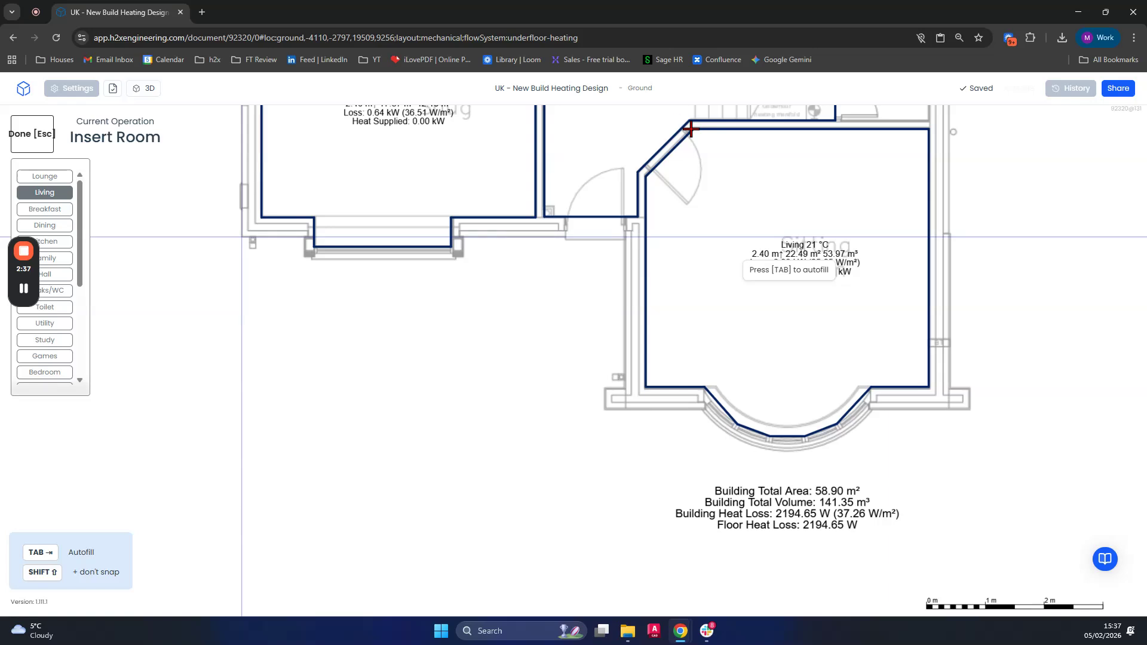
{"action": "key", "text": "Escape"}
- Trace a rectangular Toilet-type room over the WC between the hall and the outer wall, with an outer side about 1.88 m long
{"action": "scroll", "coordinate": [556, 305], "scroll_direction": "down", "scroll_amount": 1}
{"action": "left_click_drag", "start_coordinate": [555, 305], "coordinate": [415, 523]}
{"action": "left_click_drag", "start_coordinate": [773, 381], "coordinate": [754, 378]}
{"action": "left_click", "coordinate": [459, 127]}
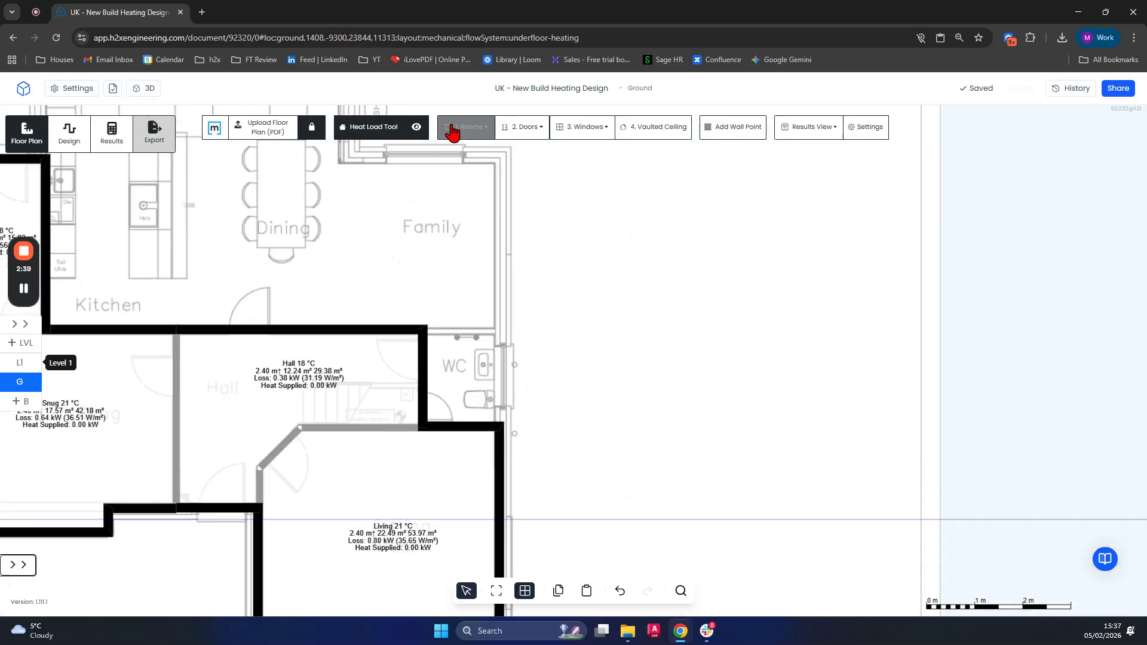
{"action": "scroll", "coordinate": [464, 356], "scroll_direction": "down", "scroll_amount": 3}
{"action": "scroll", "coordinate": [464, 351], "scroll_direction": "up", "scroll_amount": 3}
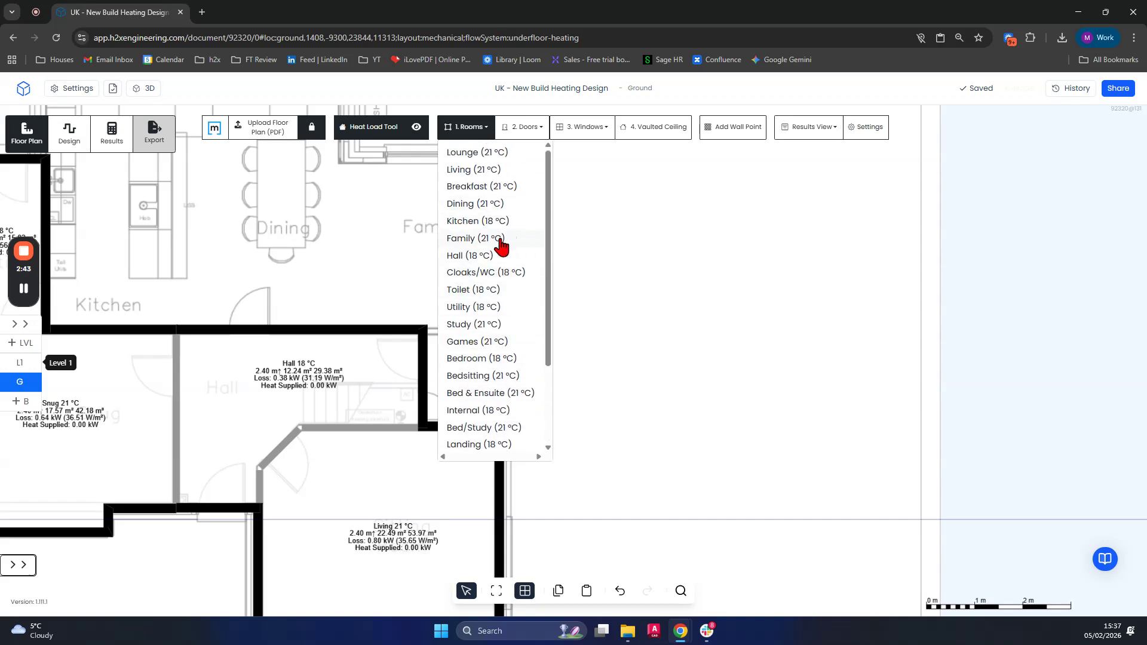
{"action": "left_click", "coordinate": [485, 289]}
{"action": "scroll", "coordinate": [500, 432], "scroll_direction": "up", "scroll_amount": 3}
{"action": "scroll", "coordinate": [500, 440], "scroll_direction": "up", "scroll_amount": 3}
{"action": "scroll", "coordinate": [502, 445], "scroll_direction": "up", "scroll_amount": 3}
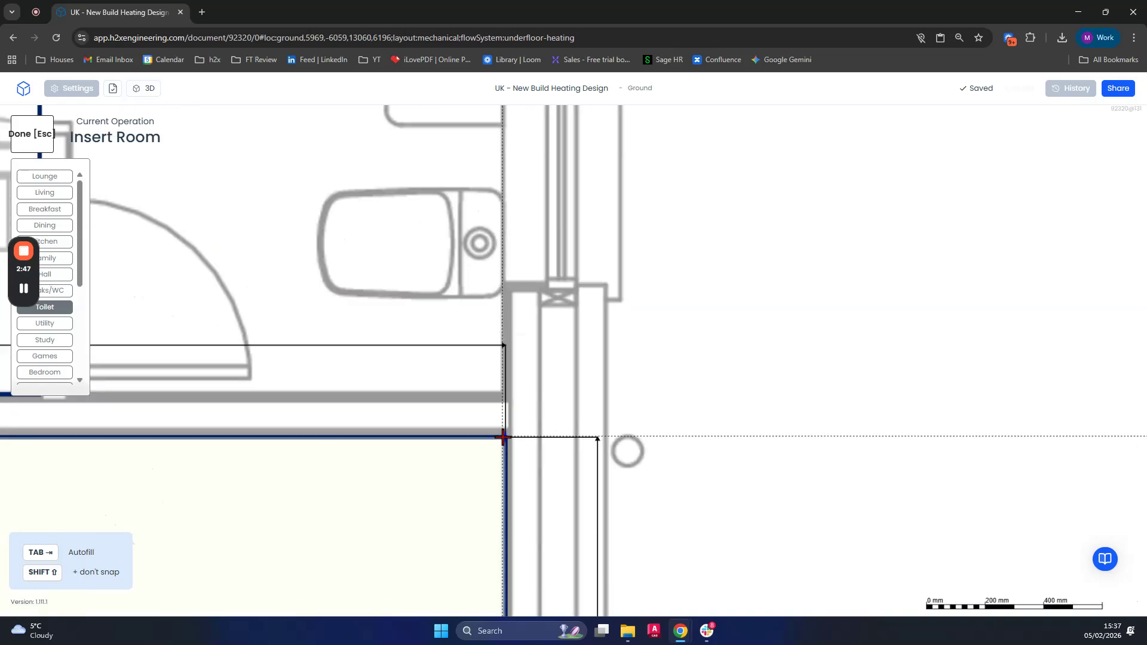
{"action": "scroll", "coordinate": [505, 402], "scroll_direction": "down", "scroll_amount": 5}
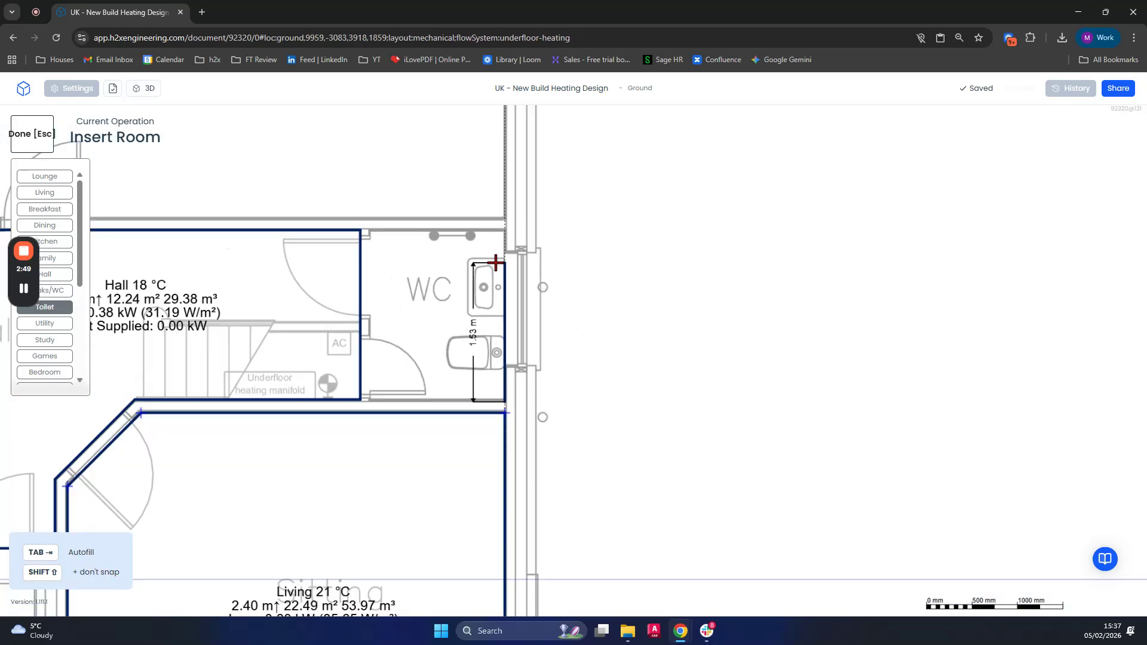
{"action": "left_click", "coordinate": [505, 232]}
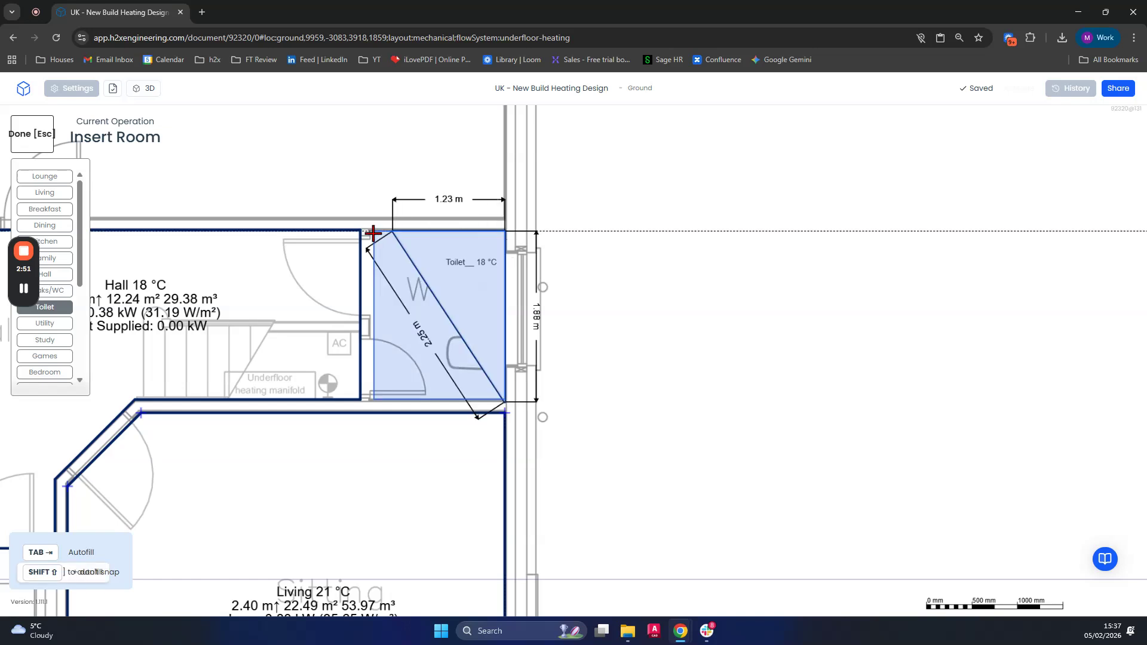
{"action": "left_click", "coordinate": [371, 233]}
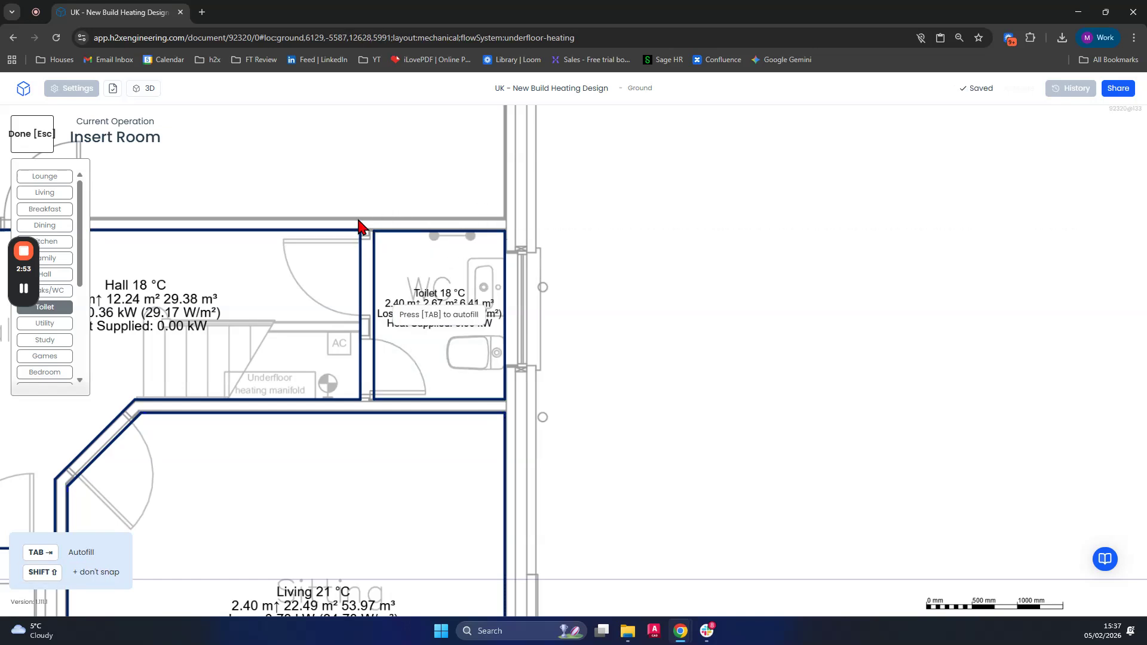
{"action": "key", "text": "Escape"}
- Move the Toilet room's corner beside the hall and kitchen to line up with the hall walls, making the sides about 1.87 m
{"action": "left_click", "coordinate": [555, 382]}
{"action": "scroll", "coordinate": [541, 379], "scroll_direction": "up", "scroll_amount": 10}
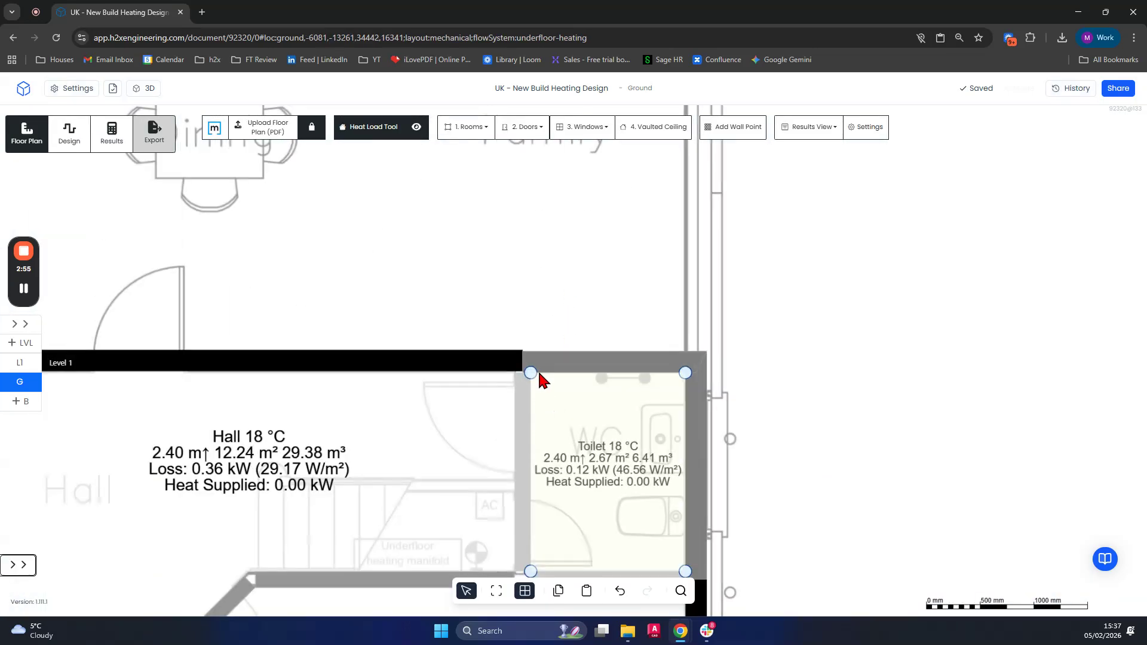
{"action": "scroll", "coordinate": [497, 374], "scroll_direction": "down", "scroll_amount": 3}
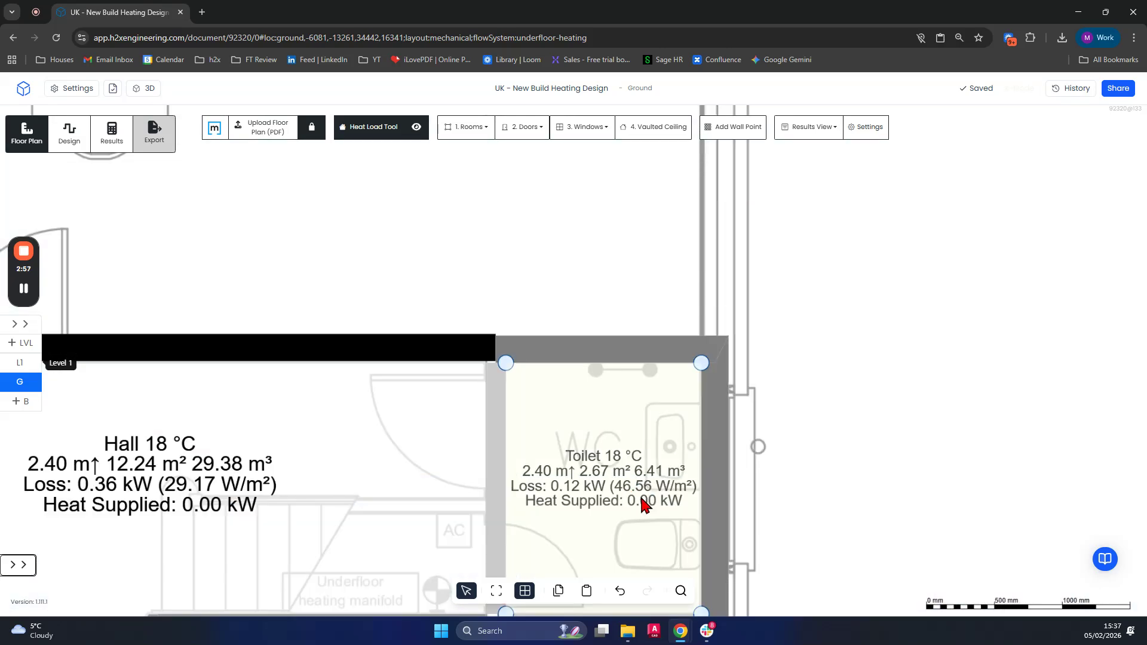
{"action": "key", "text": "Escape"}
{"action": "left_click", "coordinate": [711, 367]}
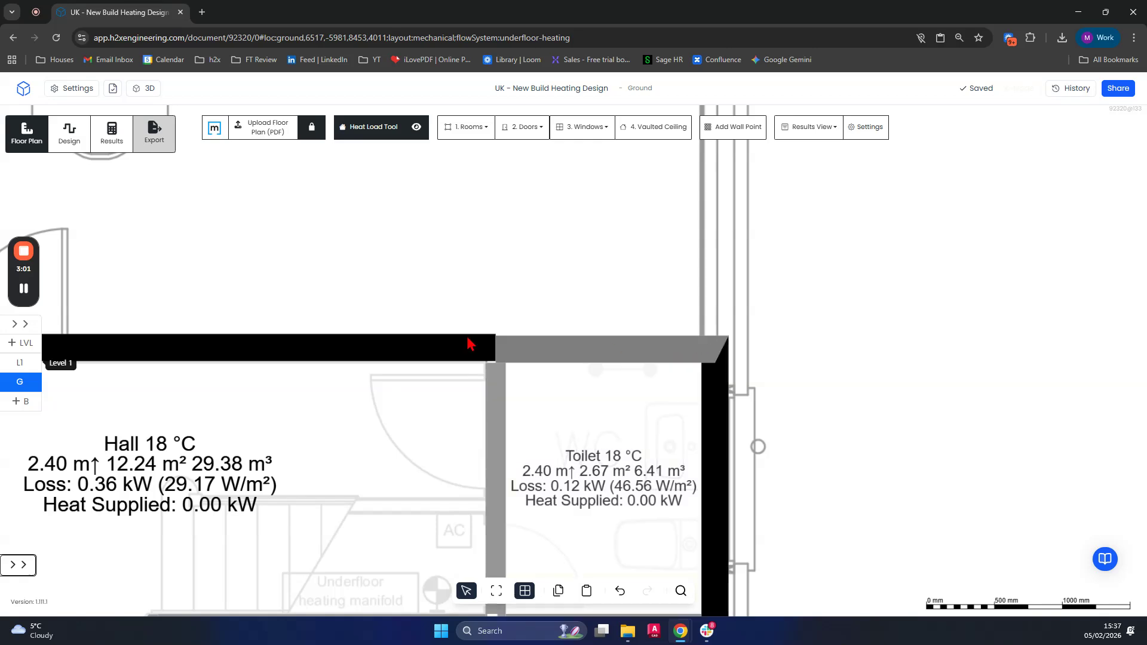
{"action": "left_click", "coordinate": [485, 366]}
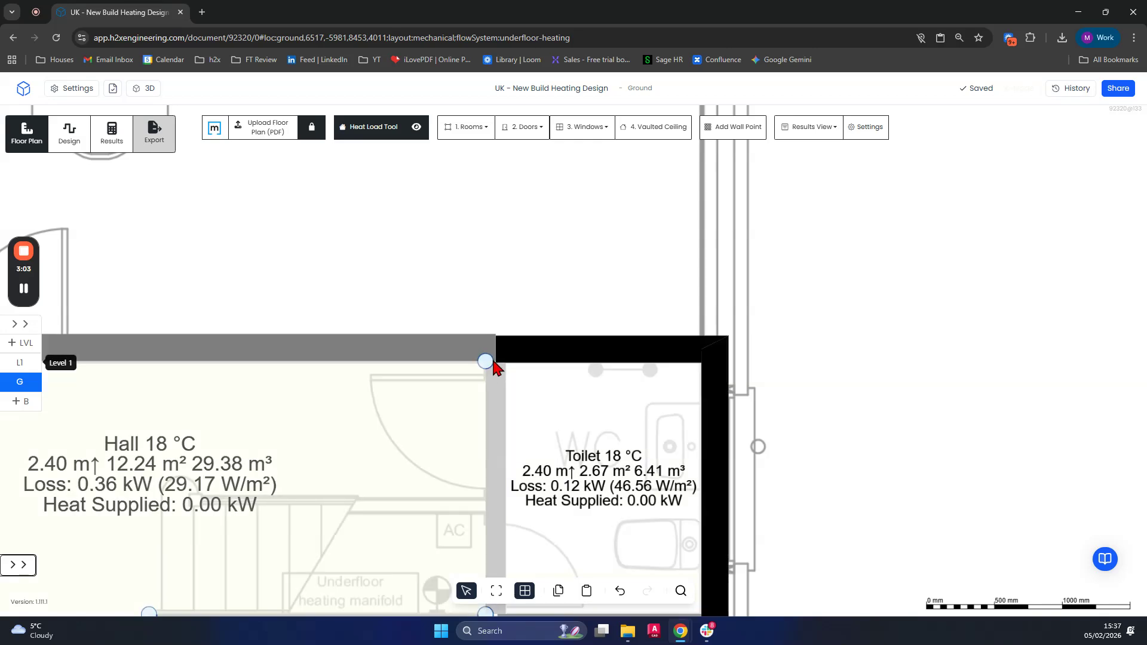
{"action": "left_click", "coordinate": [557, 369]}
{"action": "mouse_move", "coordinate": [506, 365]}
{"action": "left_mouse_down"}
{"action": "mouse_move", "coordinate": [482, 360]}
{"action": "mouse_move", "coordinate": [498, 357]}
{"action": "left_mouse_up"}
{"action": "scroll", "coordinate": [578, 421], "scroll_direction": "down", "scroll_amount": 2}
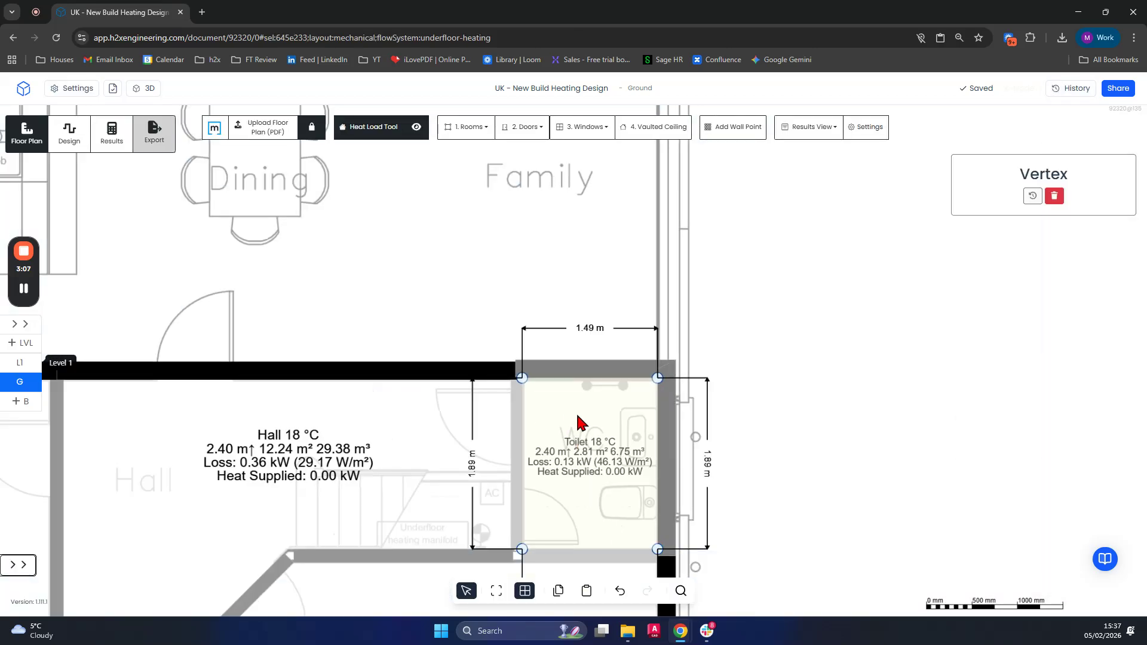
{"action": "scroll", "coordinate": [523, 380], "scroll_direction": "up", "scroll_amount": 3}
{"action": "mouse_move", "coordinate": [525, 385]}
{"action": "left_mouse_down"}
{"action": "mouse_move", "coordinate": [490, 389]}
{"action": "mouse_move", "coordinate": [540, 430]}
{"action": "mouse_move", "coordinate": [495, 387]}
{"action": "mouse_move", "coordinate": [518, 374]}
{"action": "left_mouse_up"}
- Start a Kitchen-type room above the Toilet with an outer wall about 3.45 m and a wall about 3.15 m along the Family area's window
{"action": "scroll", "coordinate": [687, 383], "scroll_direction": "down", "scroll_amount": 5}
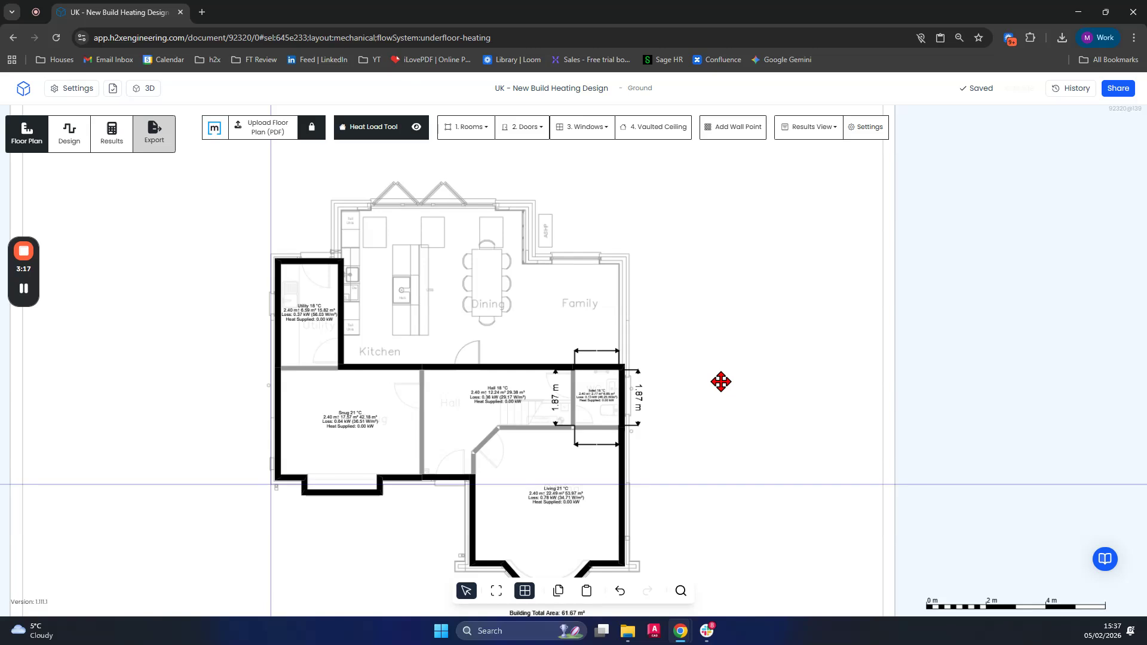
{"action": "left_click", "coordinate": [465, 127]}
{"action": "left_click", "coordinate": [500, 223]}
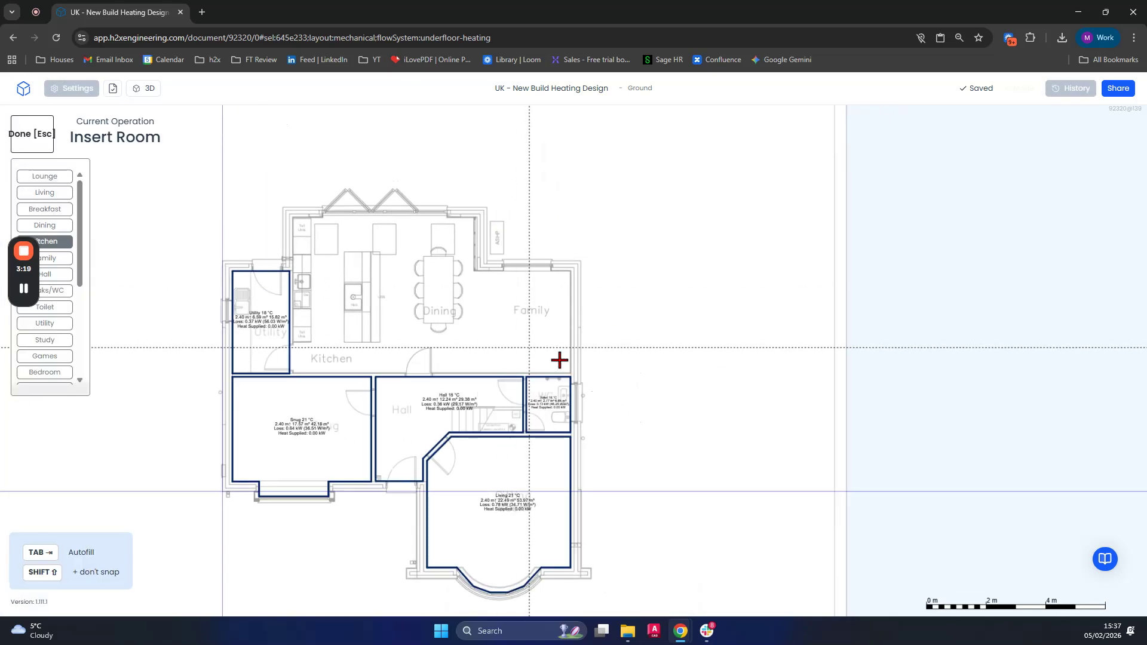
{"action": "scroll", "coordinate": [556, 364], "scroll_direction": "up", "scroll_amount": 5}
{"action": "left_click", "coordinate": [550, 386]}
{"action": "scroll", "coordinate": [549, 377], "scroll_direction": "down", "scroll_amount": 3}
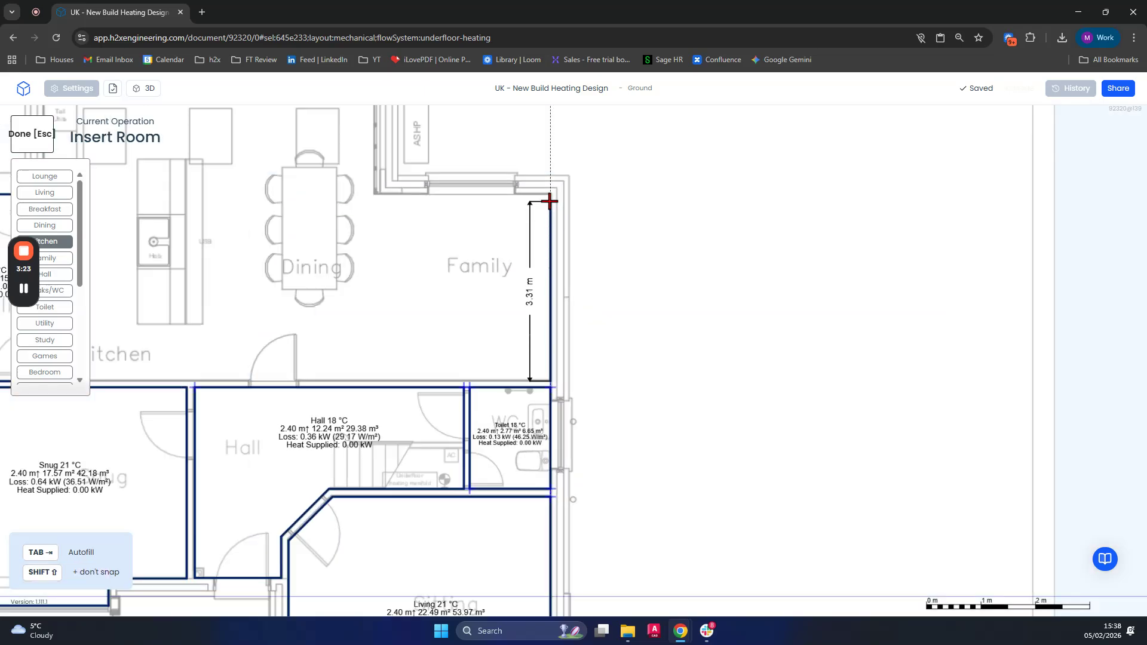
{"action": "middle_click_drag", "start_coordinate": [421, 206], "coordinate": [520, 437]}
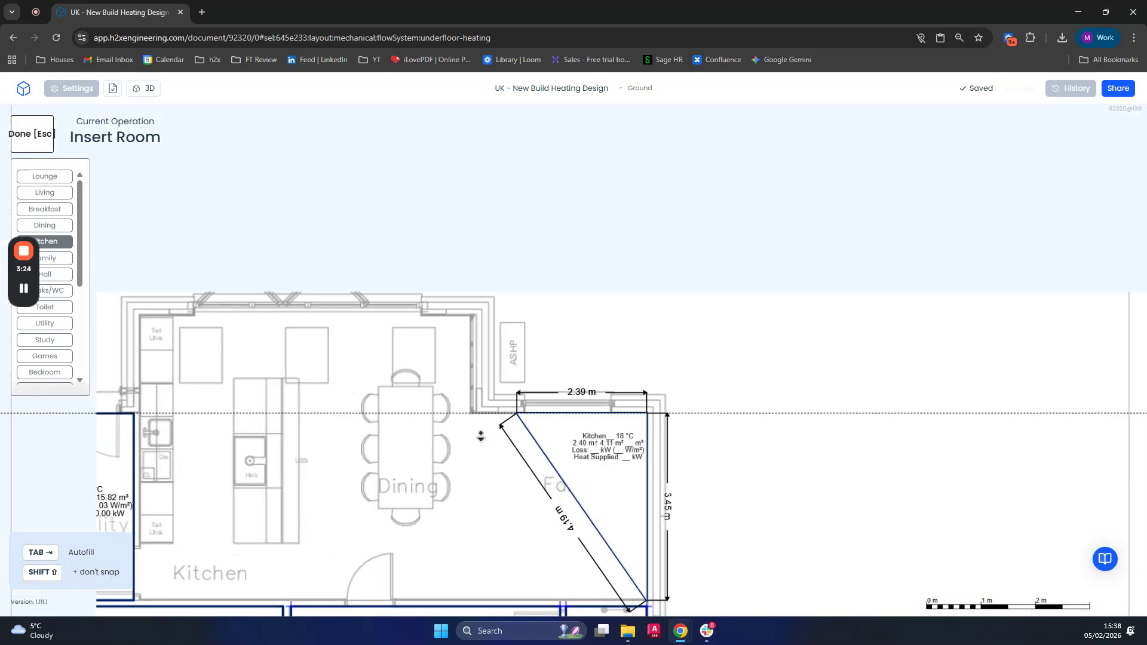
{"action": "left_click", "coordinate": [478, 423]}
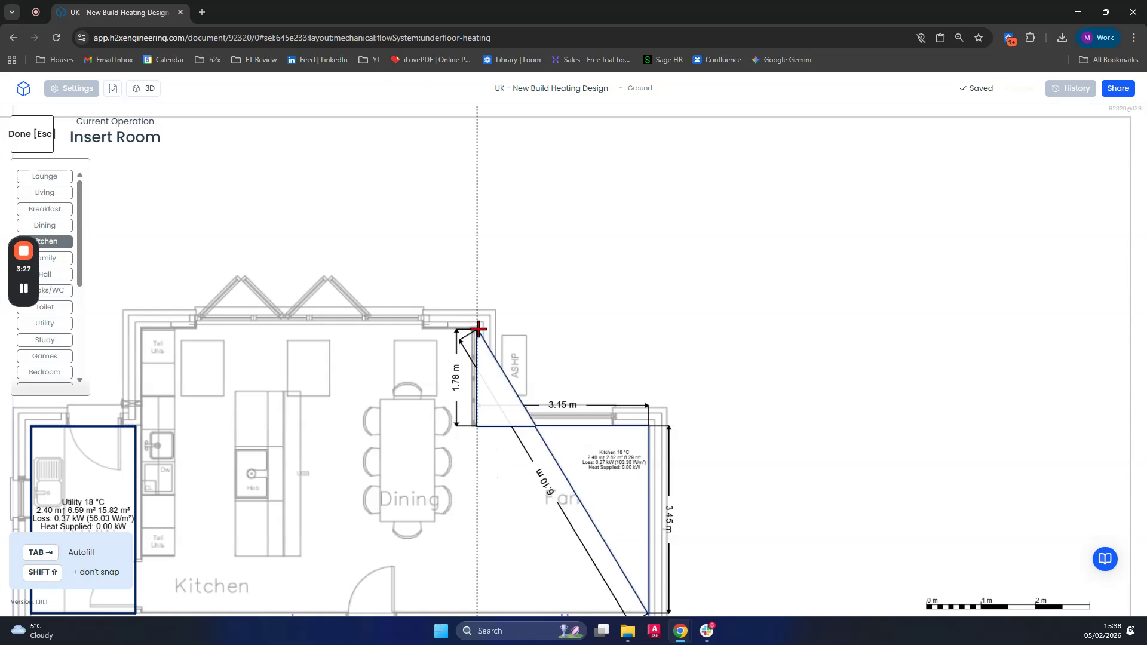
- Finish the kitchen outline with walls about 1.81 m, 6.14 m along the folding doors and 5.25 m by the utility, closing it about 9.29 m along the hall
{"action": "left_click", "coordinate": [143, 335]}
{"action": "scroll", "coordinate": [143, 335], "scroll_direction": "down", "scroll_amount": 3}
{"action": "scroll", "coordinate": [147, 462], "scroll_direction": "up", "scroll_amount": 3}
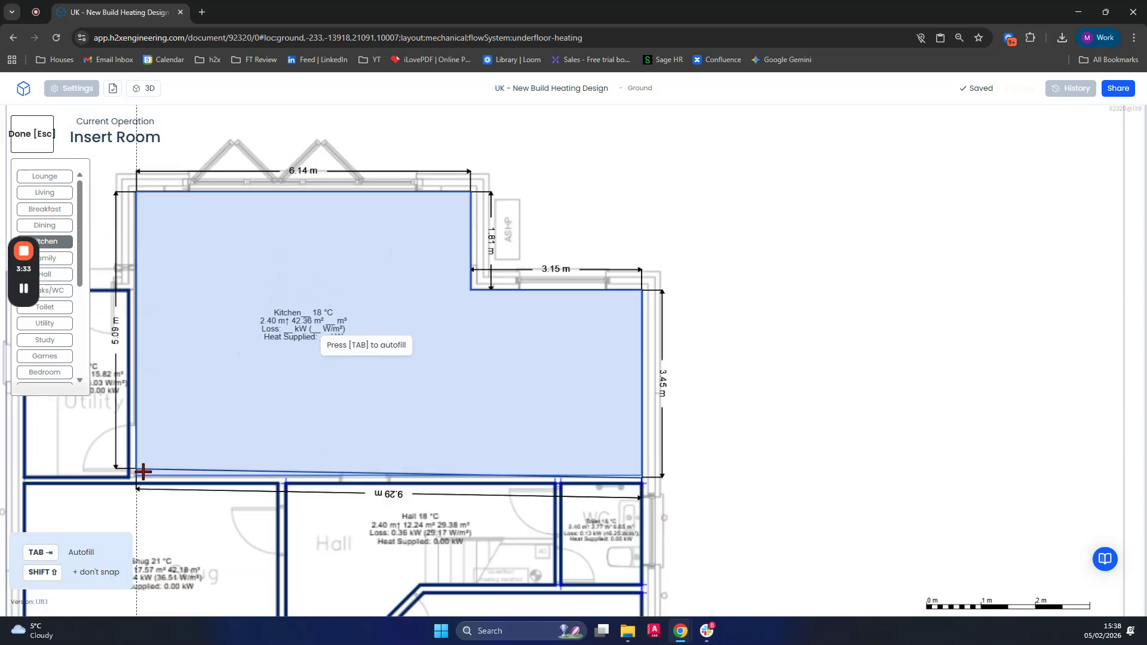
{"action": "left_click", "coordinate": [136, 478]}
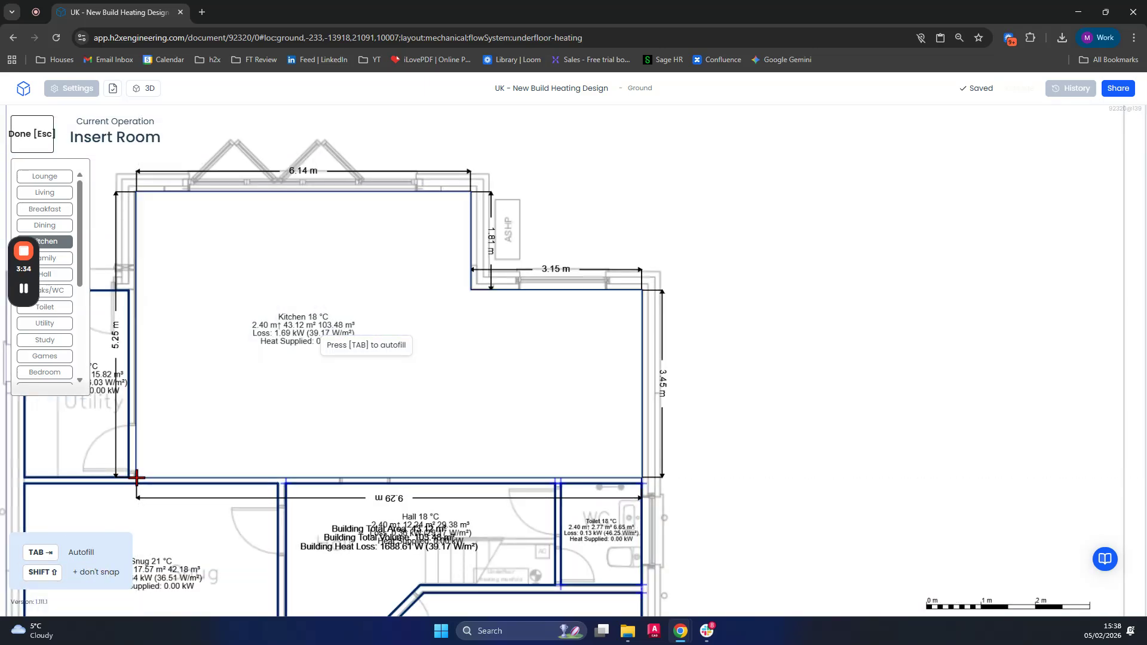
{"action": "key", "text": "Escape"}
{"action": "key", "text": "Escape"}
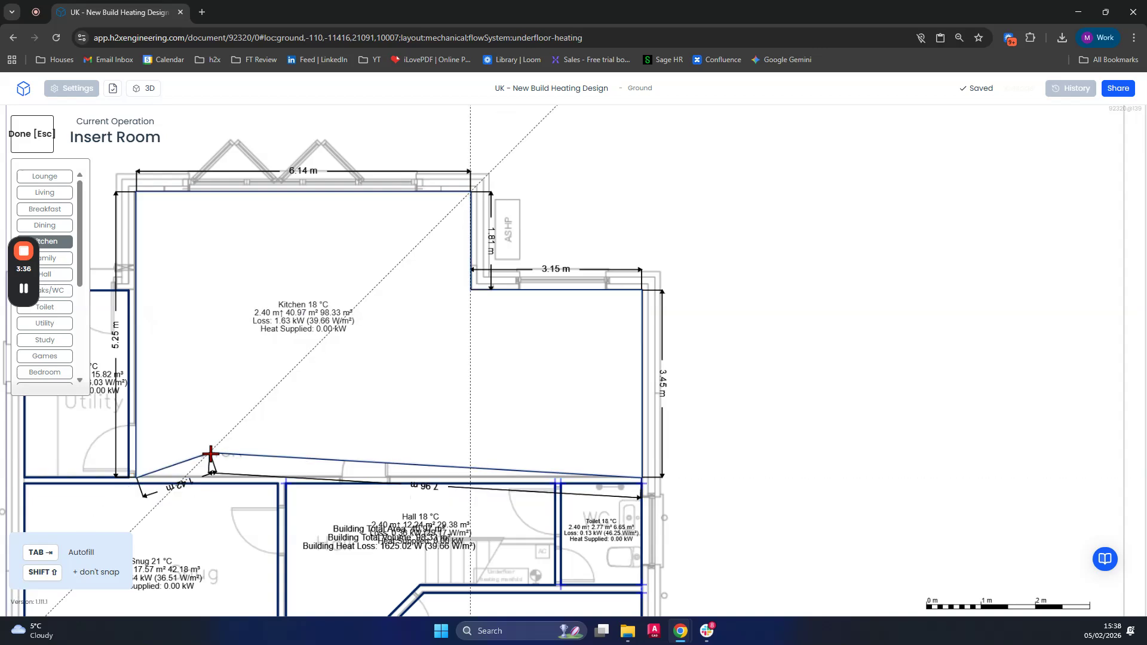
{"action": "scroll", "coordinate": [868, 427], "scroll_direction": "down", "scroll_amount": 3}
{"action": "scroll", "coordinate": [730, 429], "scroll_direction": "down", "scroll_amount": 2}
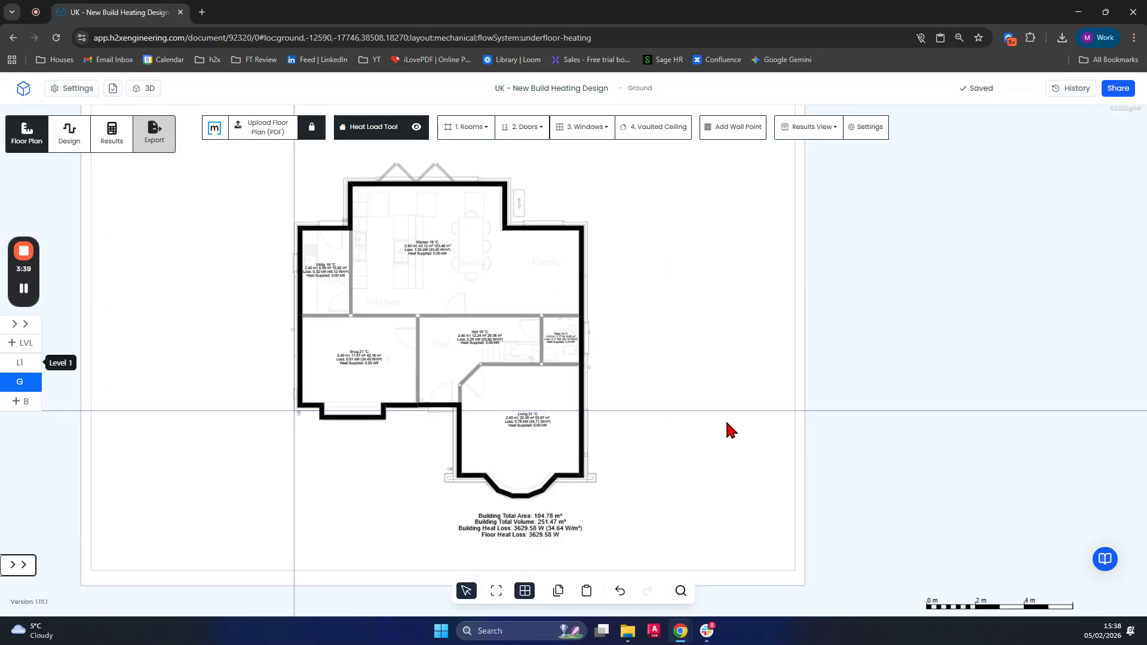
{"action": "left_click_drag", "start_coordinate": [666, 378], "coordinate": [618, 428]}
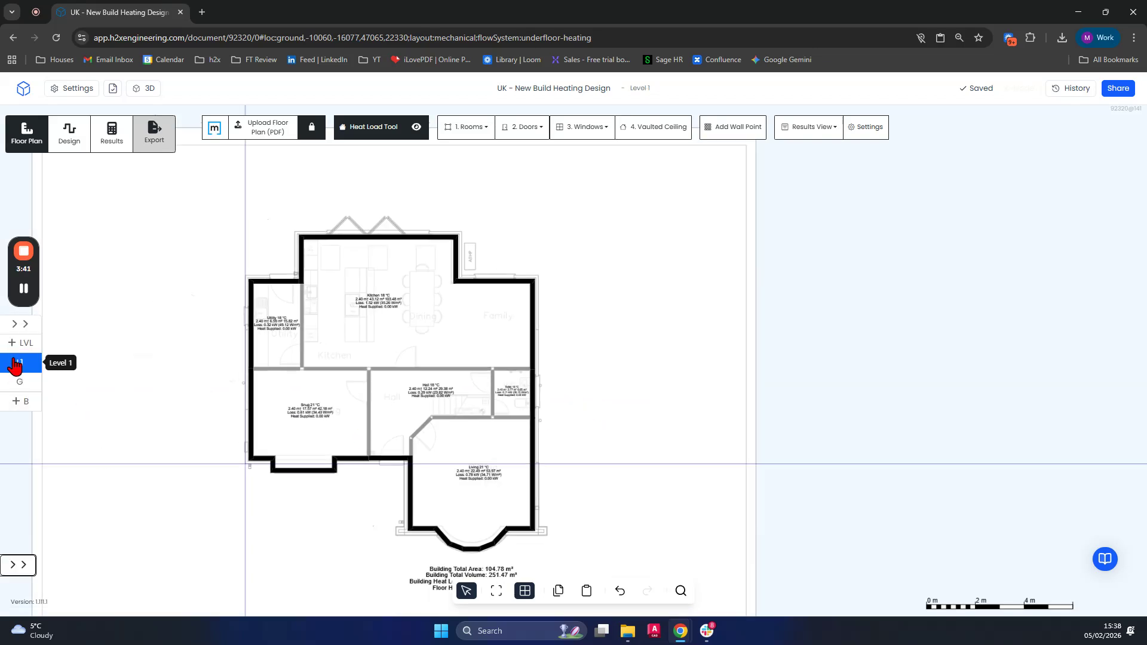
- Switch to Level 1 and trace a rectangular Dressing-type room over the Dress area, about 2.39 m by 1.79 m
{"action": "left_click", "coordinate": [16, 364]}
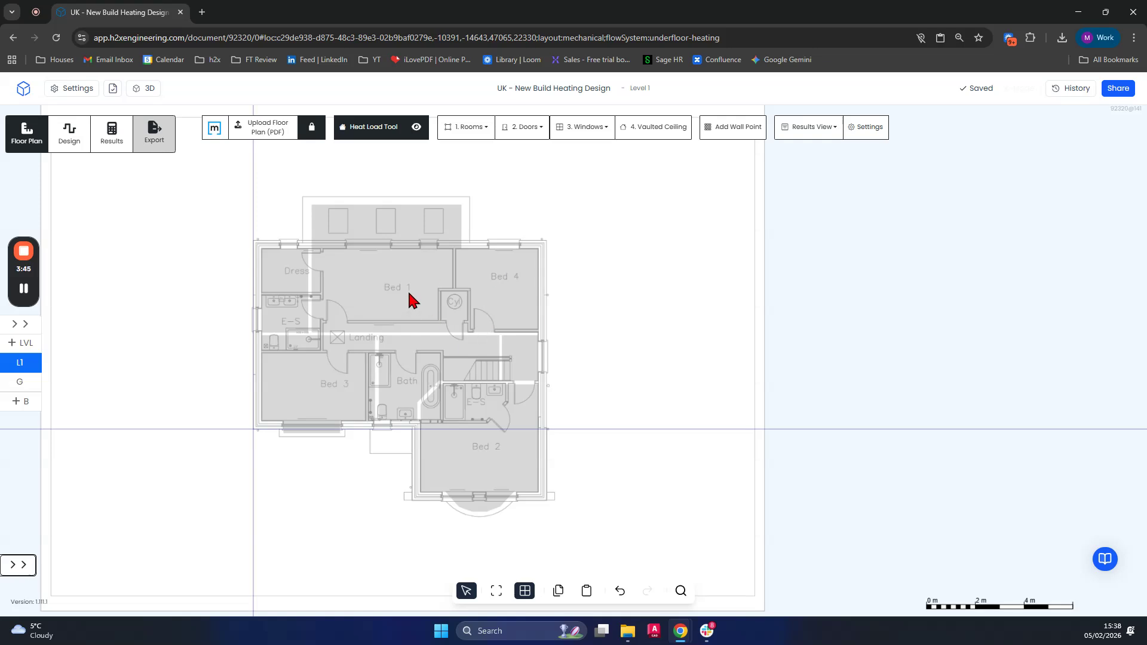
{"action": "scroll", "coordinate": [242, 299], "scroll_direction": "up", "scroll_amount": 5}
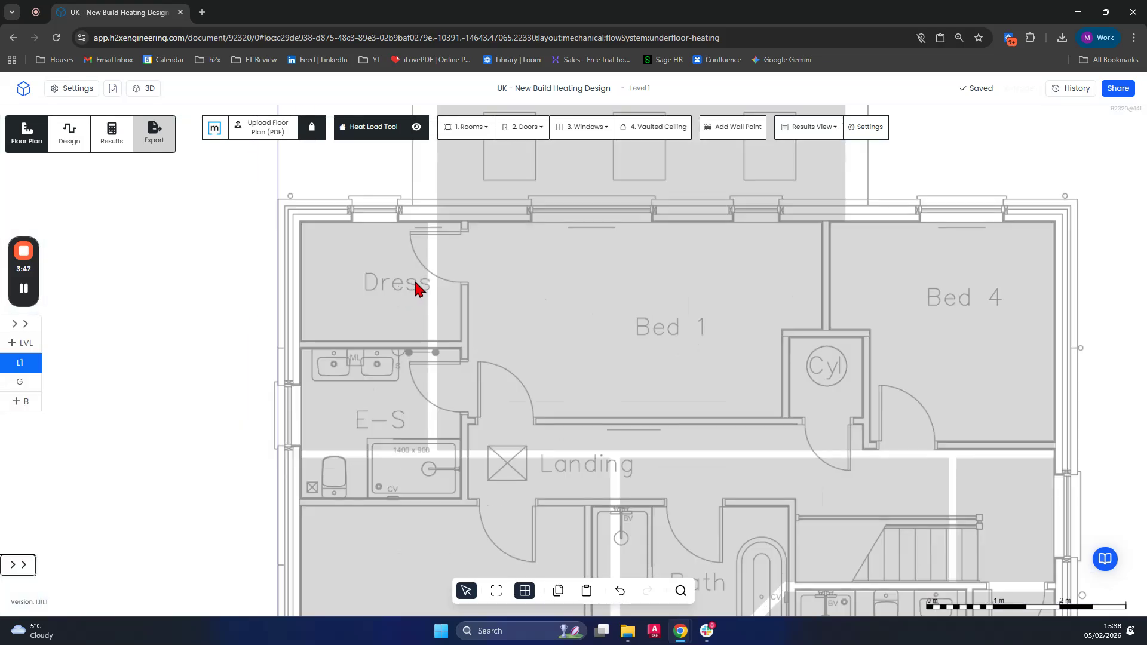
{"action": "left_click", "coordinate": [468, 129]}
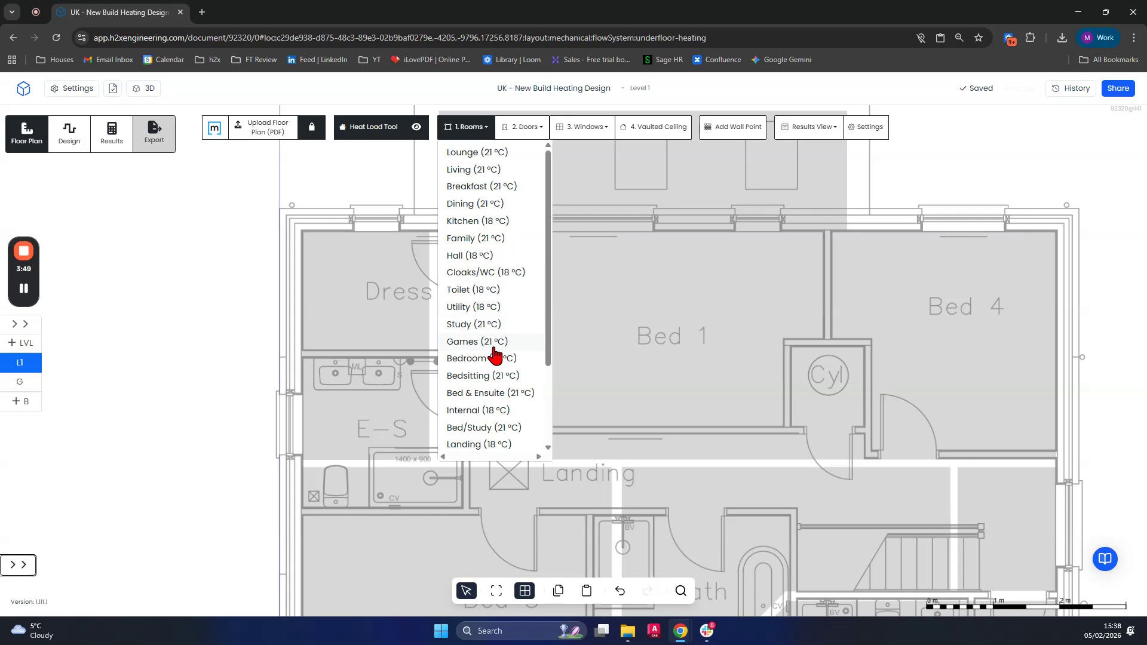
{"action": "scroll", "coordinate": [493, 360], "scroll_direction": "down", "scroll_amount": 3}
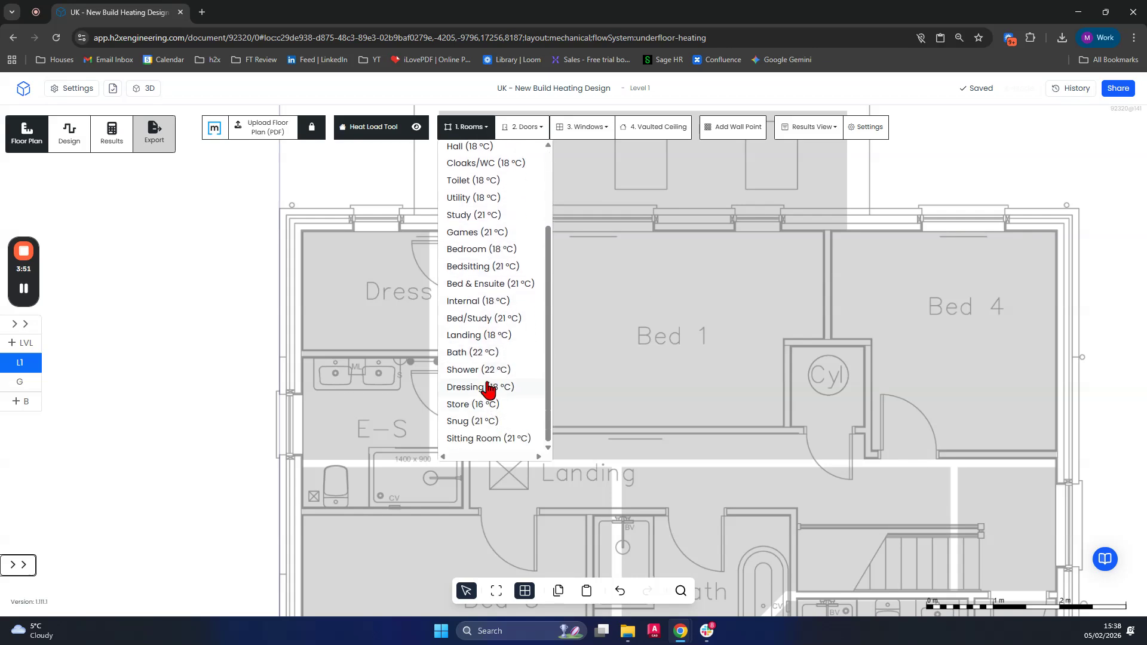
{"action": "left_click", "coordinate": [488, 387]}
{"action": "scroll", "coordinate": [478, 219], "scroll_direction": "up", "scroll_amount": 5}
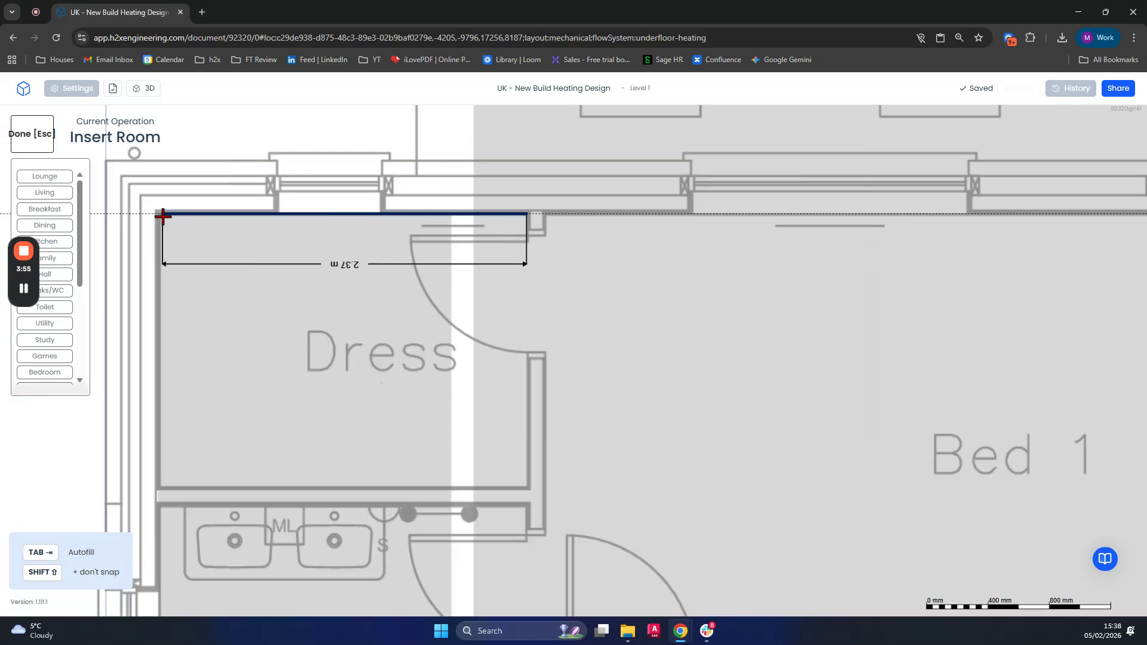
{"action": "left_click", "coordinate": [159, 214]}
{"action": "left_click", "coordinate": [160, 487]}
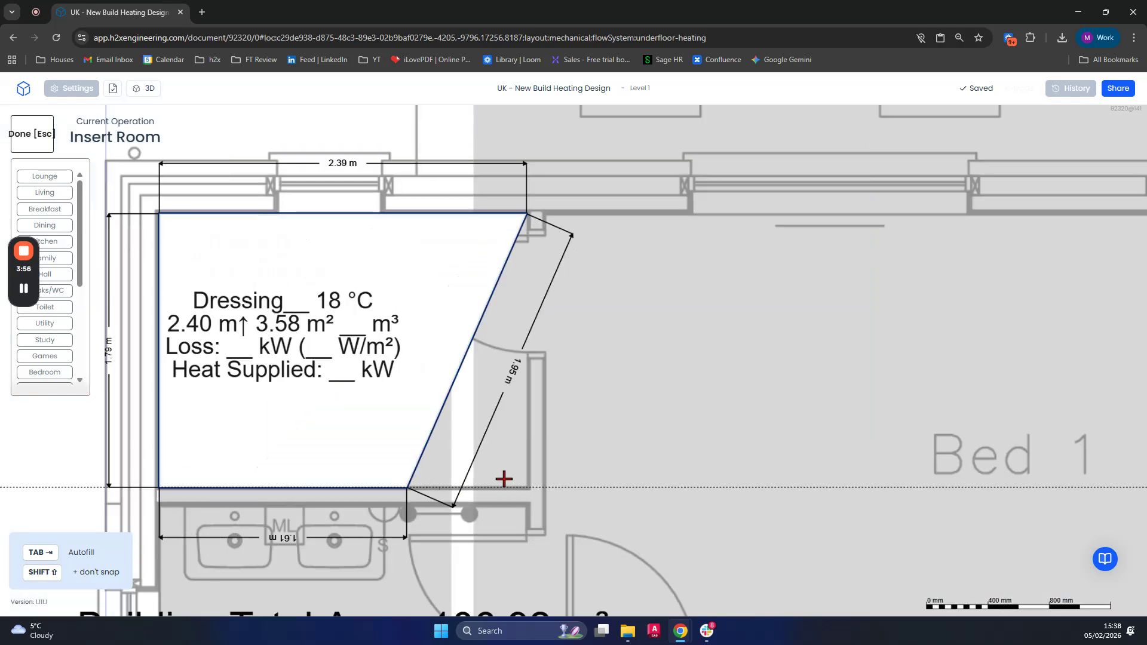
{"action": "left_click", "coordinate": [528, 488]}
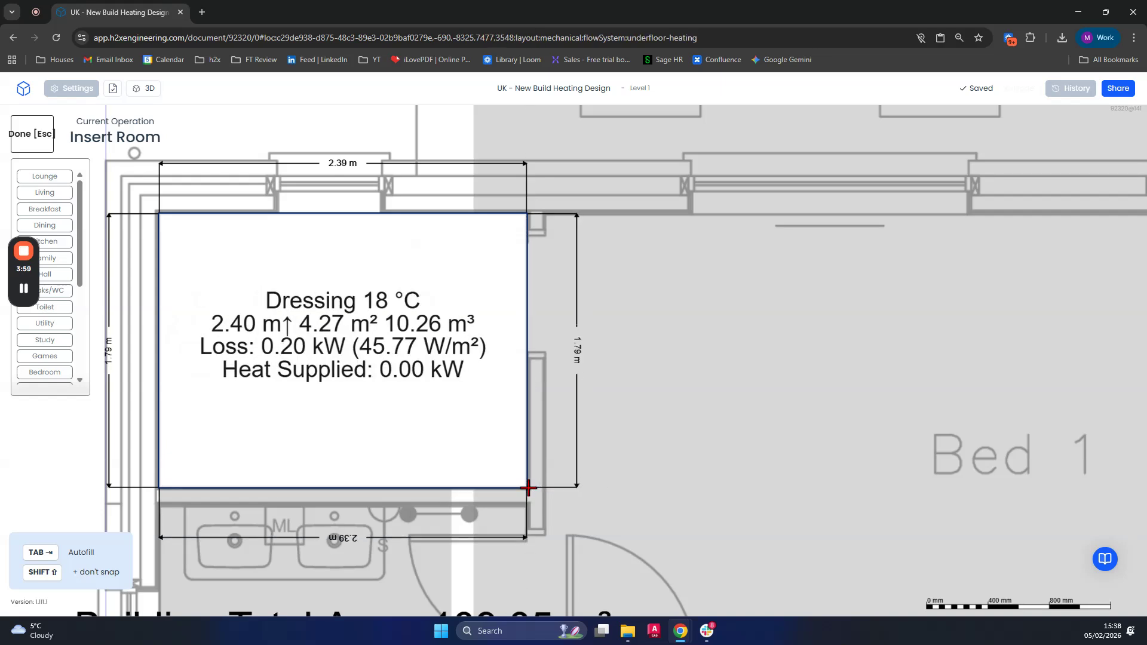
{"action": "key", "text": "Escape"}
- Start a Bedroom-type room over Bed 1 with an outer wall about 5.32 m long between the dressing room and Bed 4
{"action": "left_click", "coordinate": [472, 126]}
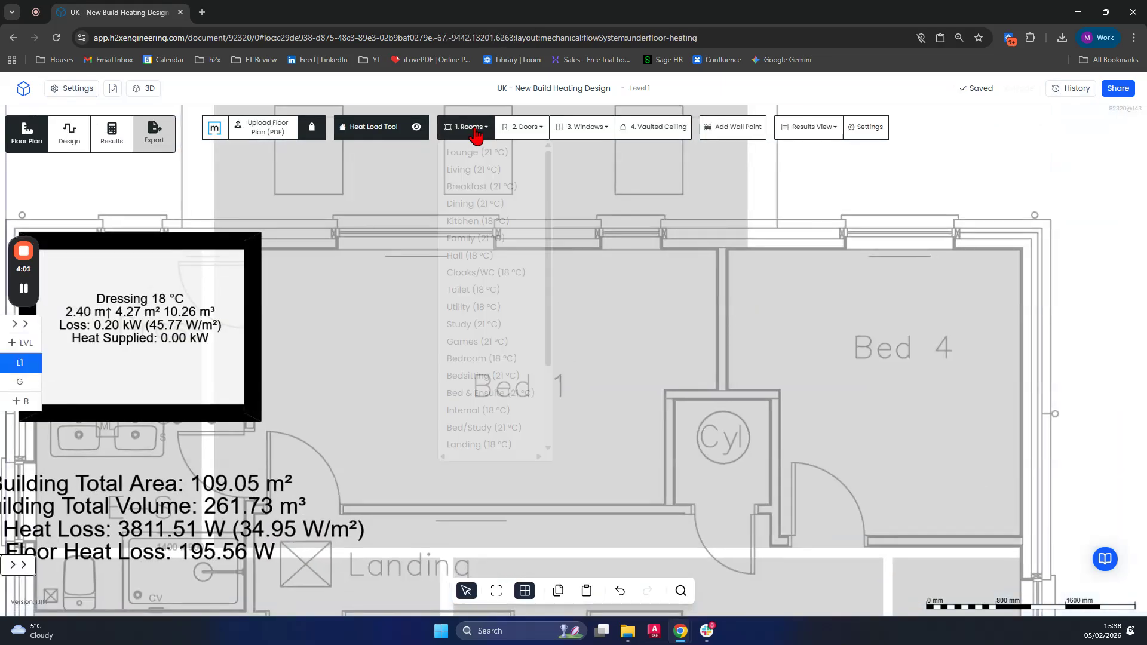
{"action": "left_click", "coordinate": [481, 359]}
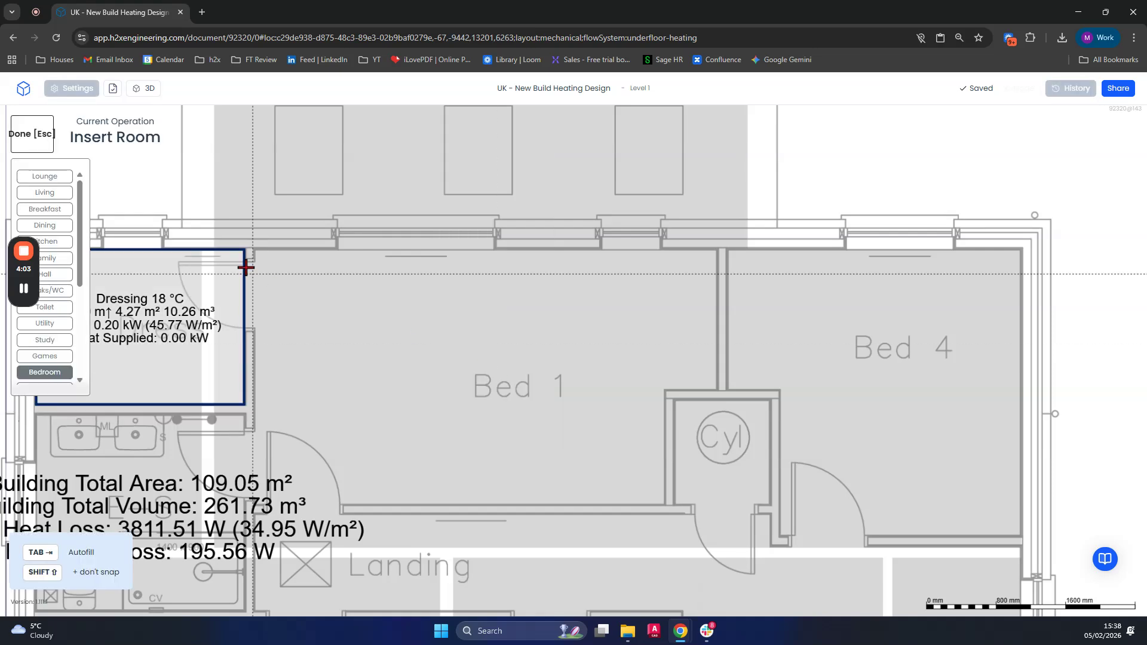
{"action": "scroll", "coordinate": [242, 250], "scroll_direction": "up", "scroll_amount": 5}
{"action": "scroll", "coordinate": [291, 272], "scroll_direction": "down", "scroll_amount": 5}
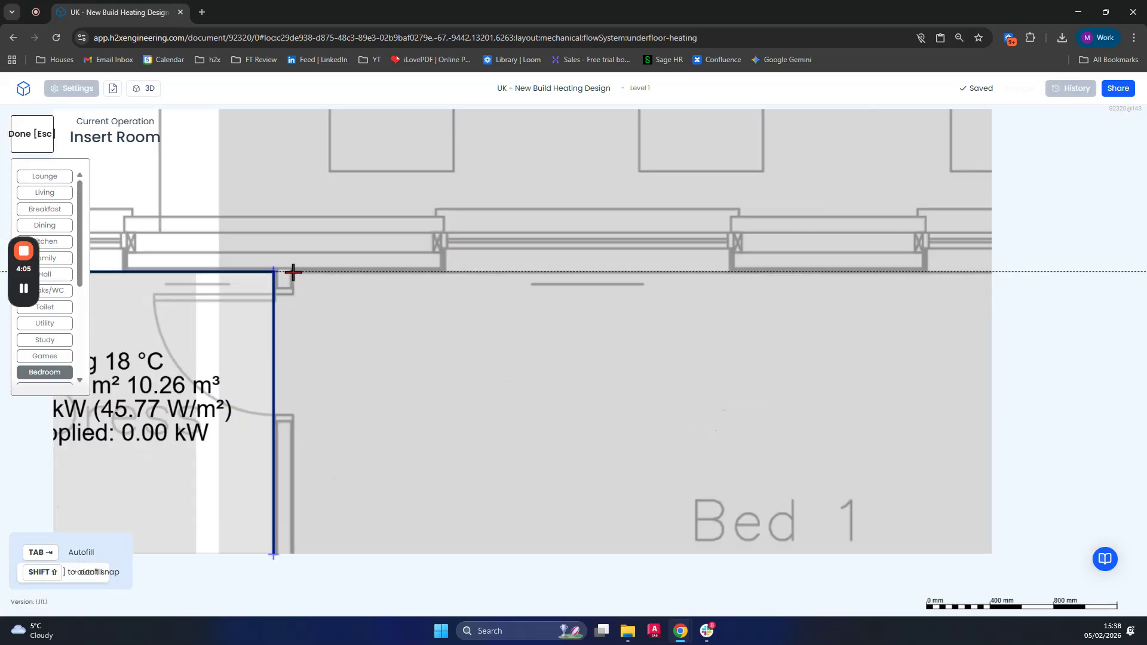
{"action": "left_click", "coordinate": [292, 272]}
{"action": "scroll", "coordinate": [749, 277], "scroll_direction": "up", "scroll_amount": 3}
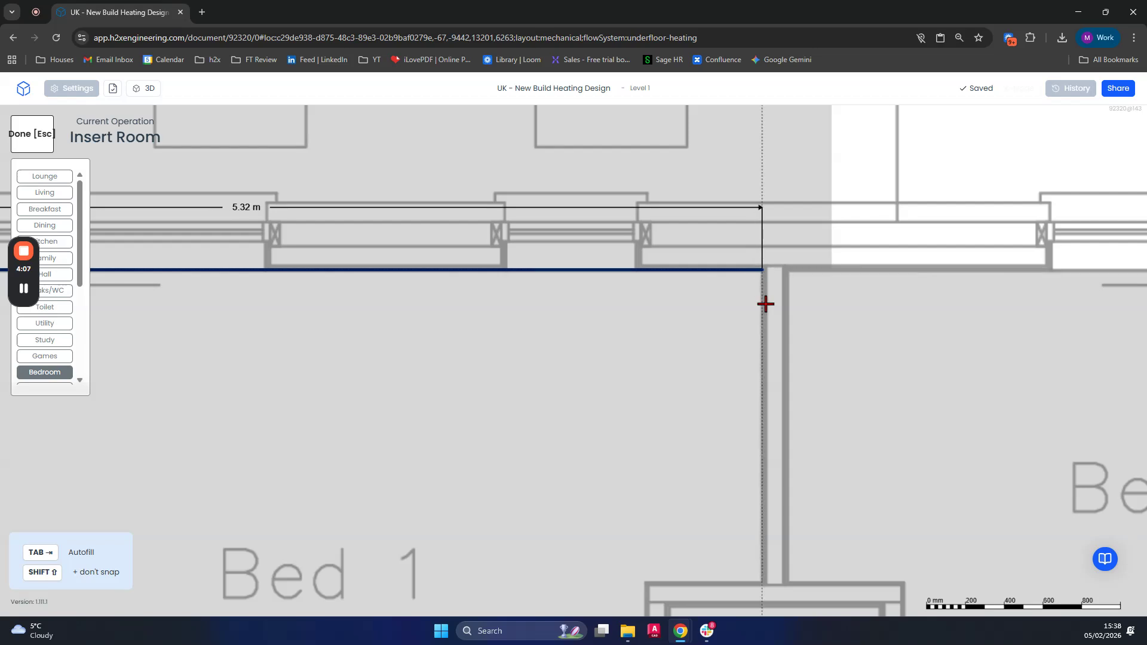
{"action": "left_click", "coordinate": [764, 280]}
- Finish the Bed 1 outline around the cylinder cupboard with walls about 1.61 m, 0.59 m, 1.32 m and 4.73 m, closing it about 2.93 m
{"action": "scroll", "coordinate": [774, 282], "scroll_direction": "down", "scroll_amount": 5}
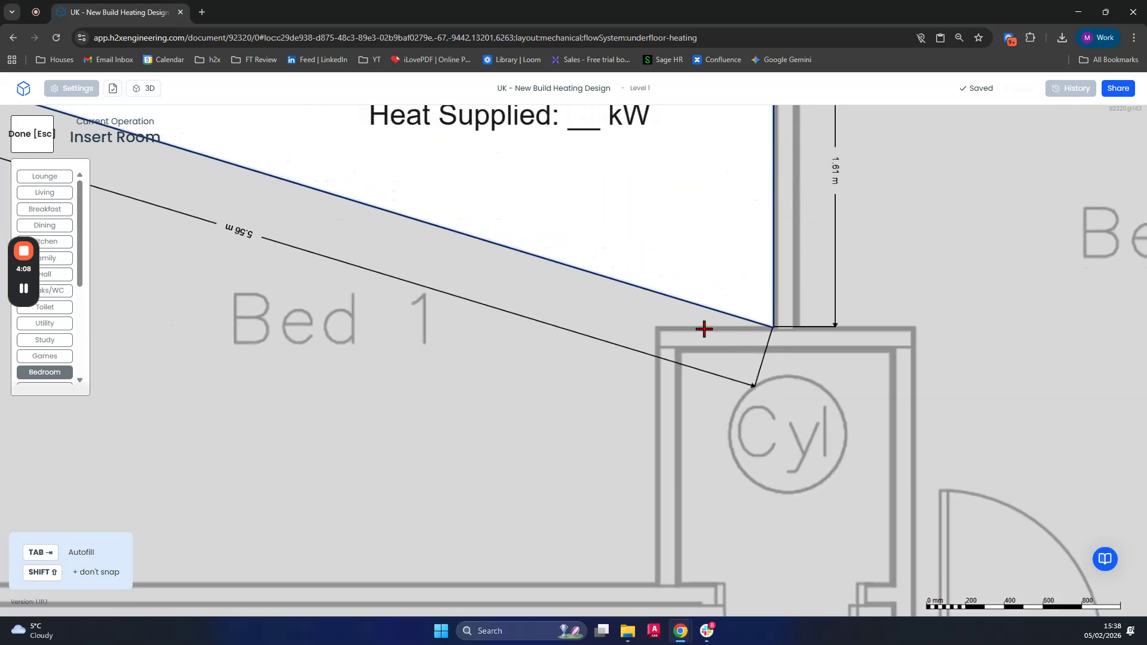
{"action": "left_click", "coordinate": [661, 328]}
{"action": "scroll", "coordinate": [662, 492], "scroll_direction": "down", "scroll_amount": 3}
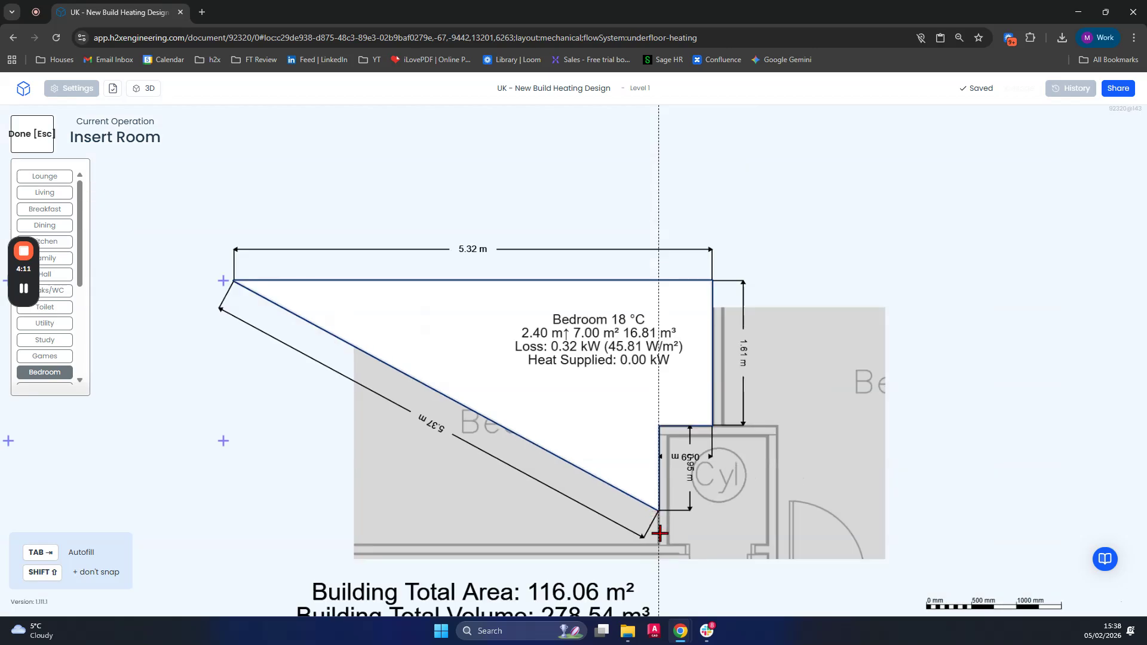
{"action": "left_click", "coordinate": [658, 543]}
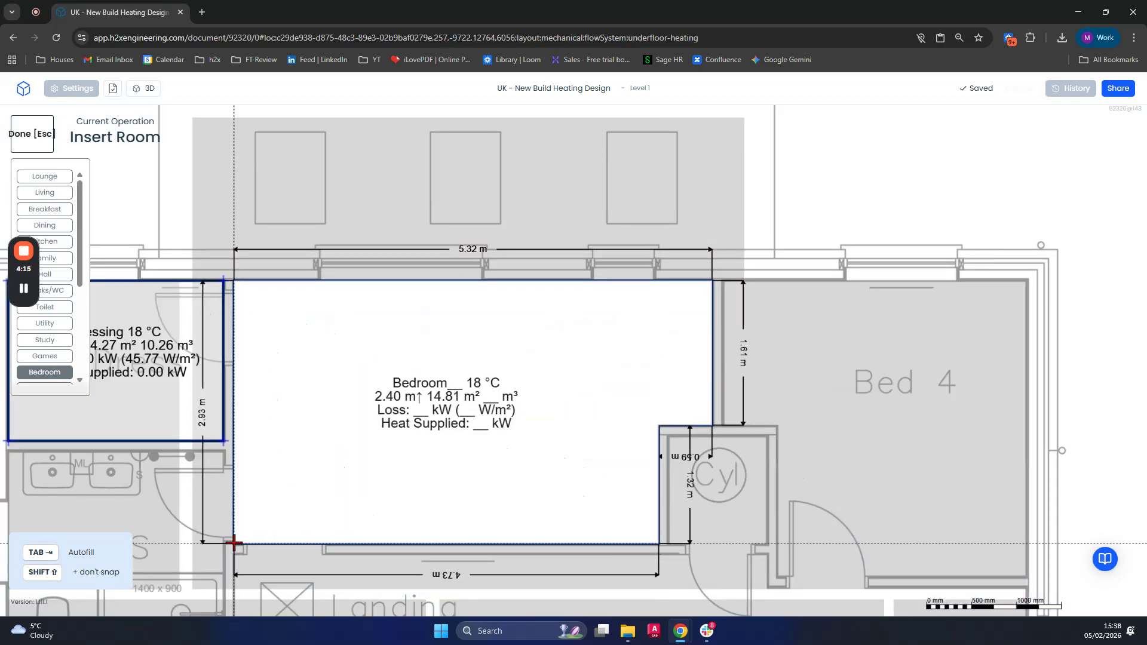
{"action": "left_click", "coordinate": [235, 543]}
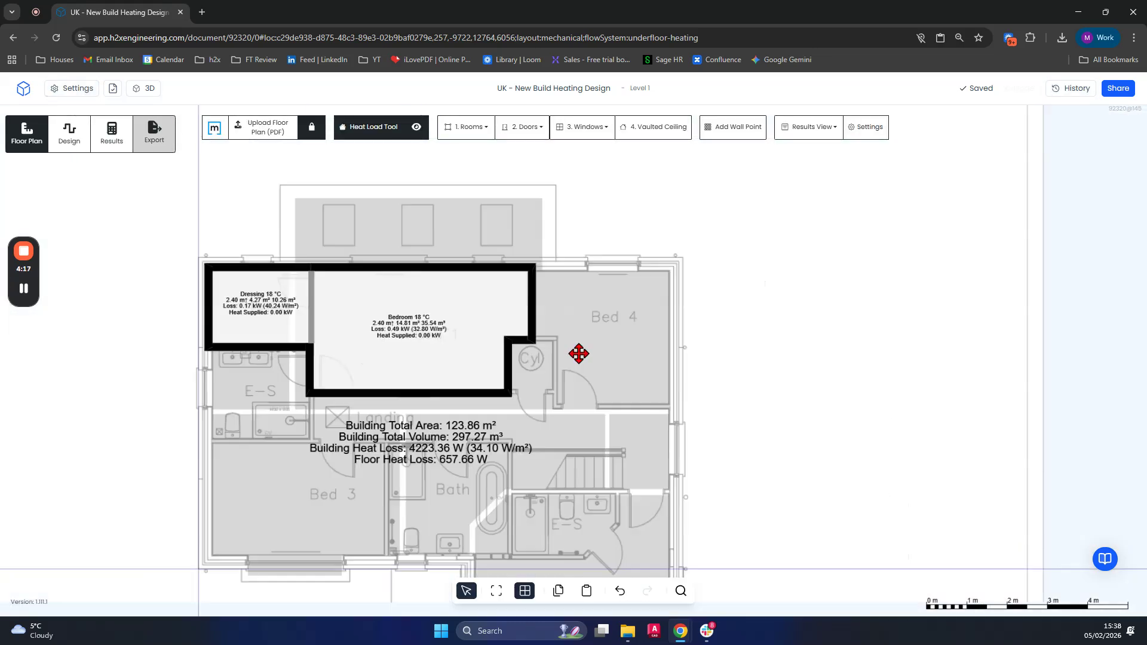
- Look over the untraced Level 1 areas from Bed 4 down to Bed 2 and back to the landing
{"action": "left_click", "coordinate": [469, 135]}
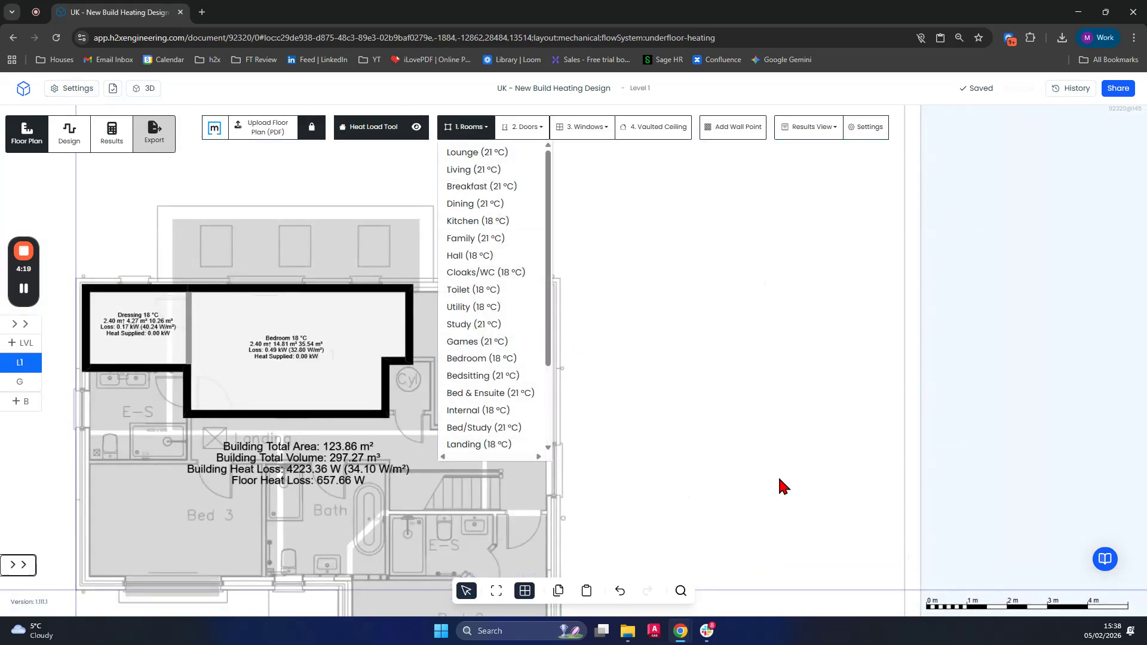
{"action": "scroll", "coordinate": [750, 393], "scroll_direction": "down", "scroll_amount": 2}
{"action": "left_click", "coordinate": [664, 371]}
{"action": "left_click_drag", "start_coordinate": [657, 369], "coordinate": [575, 369]}
{"action": "scroll", "coordinate": [362, 359], "scroll_direction": "up", "scroll_amount": 5}
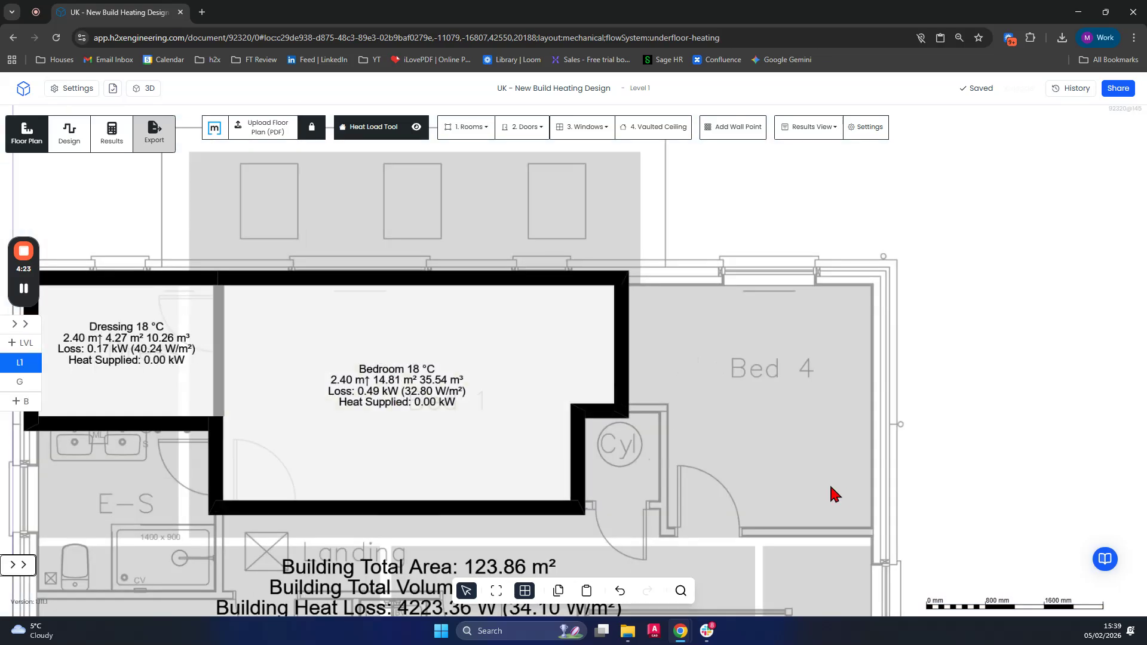
{"action": "left_click_drag", "start_coordinate": [825, 468], "coordinate": [571, 233]}
{"action": "left_click_drag", "start_coordinate": [472, 404], "coordinate": [447, 183]}
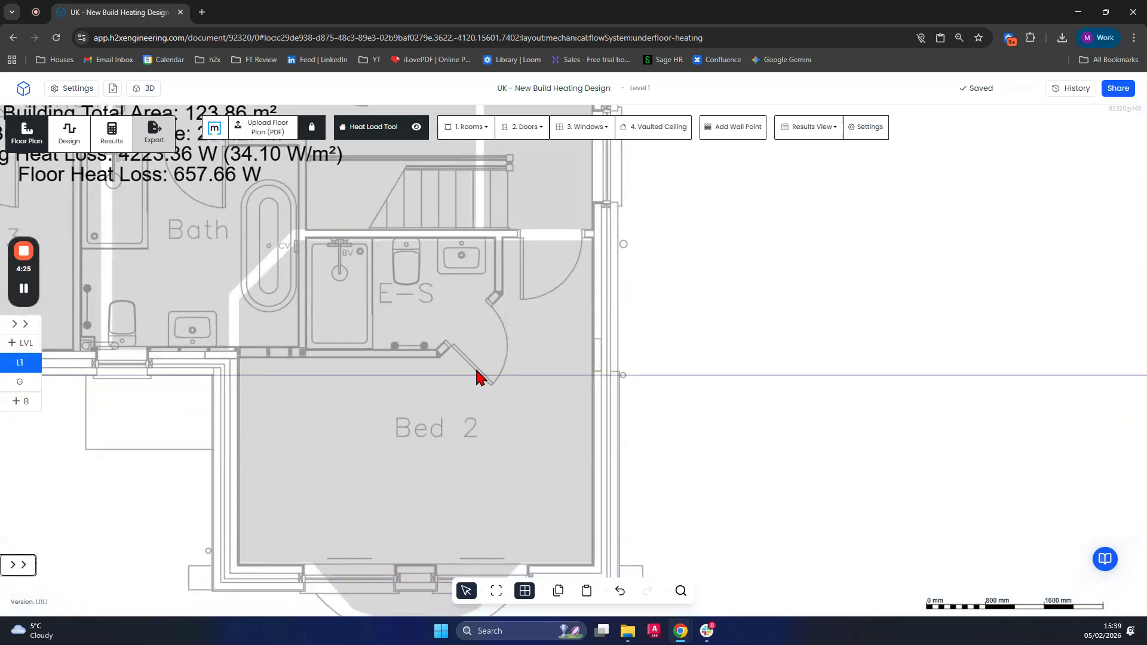
{"action": "left_click_drag", "start_coordinate": [498, 325], "coordinate": [671, 594]}
{"action": "left_click_drag", "start_coordinate": [635, 384], "coordinate": [645, 502]}
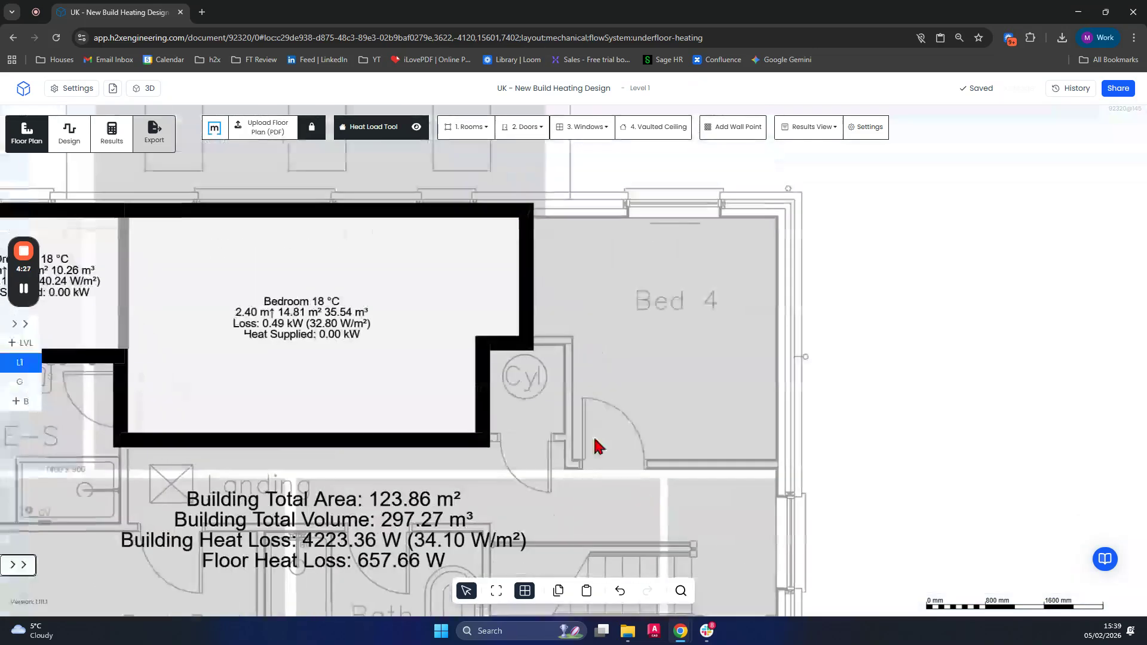
{"action": "left_click_drag", "start_coordinate": [681, 445], "coordinate": [573, 306]}
- Start a Bedroom-type room over Bed 2 with walls about 0.79 m, 1.22 m diagonal and 2.71 m around its en-suite
{"action": "left_click", "coordinate": [469, 126]}
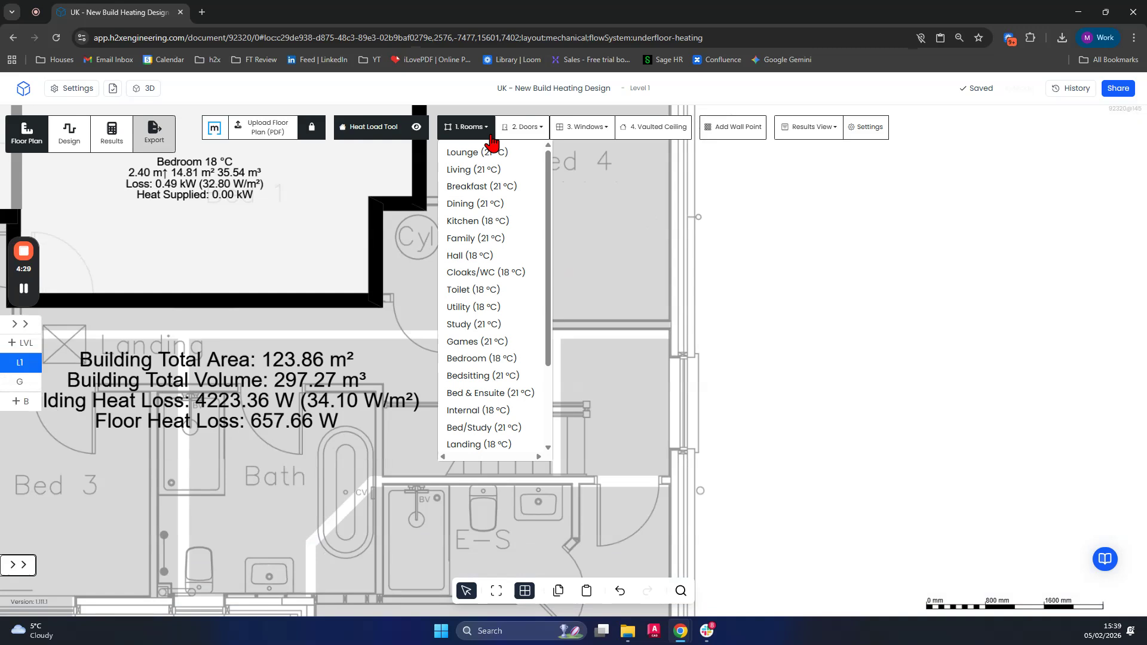
{"action": "left_click", "coordinate": [482, 358]}
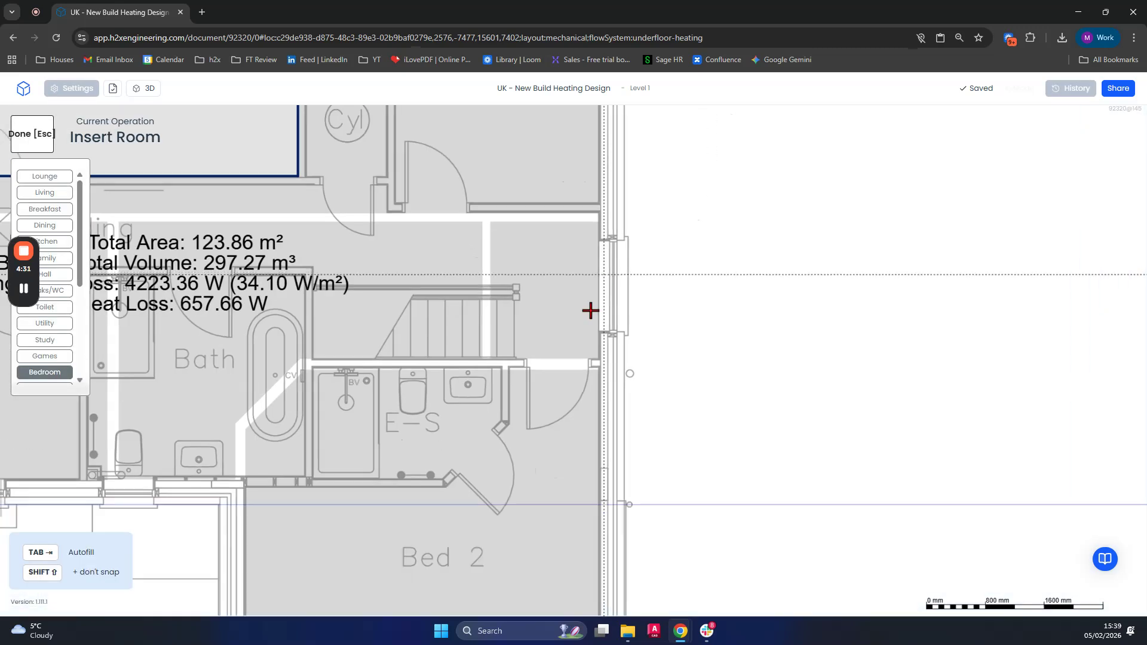
{"action": "scroll", "coordinate": [504, 373], "scroll_direction": "up", "scroll_amount": 5}
{"action": "left_click", "coordinate": [506, 380]}
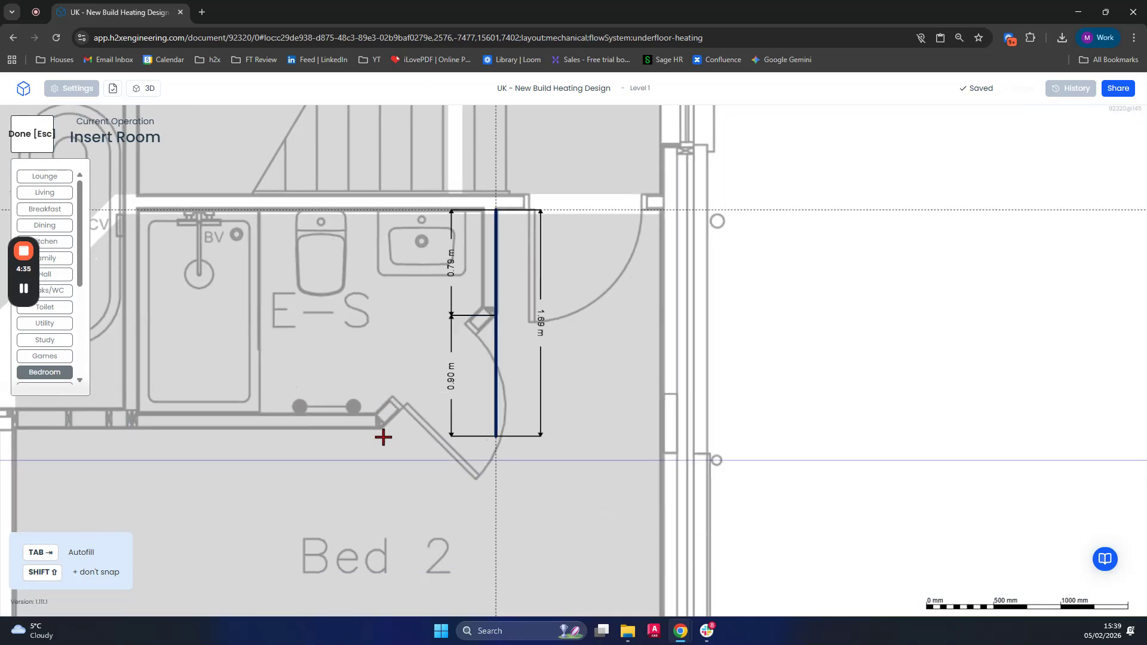
{"action": "left_click", "coordinate": [379, 430]}
{"action": "middle_click_drag", "start_coordinate": [360, 431], "coordinate": [726, 422]}
{"action": "left_click", "coordinate": [380, 421]}
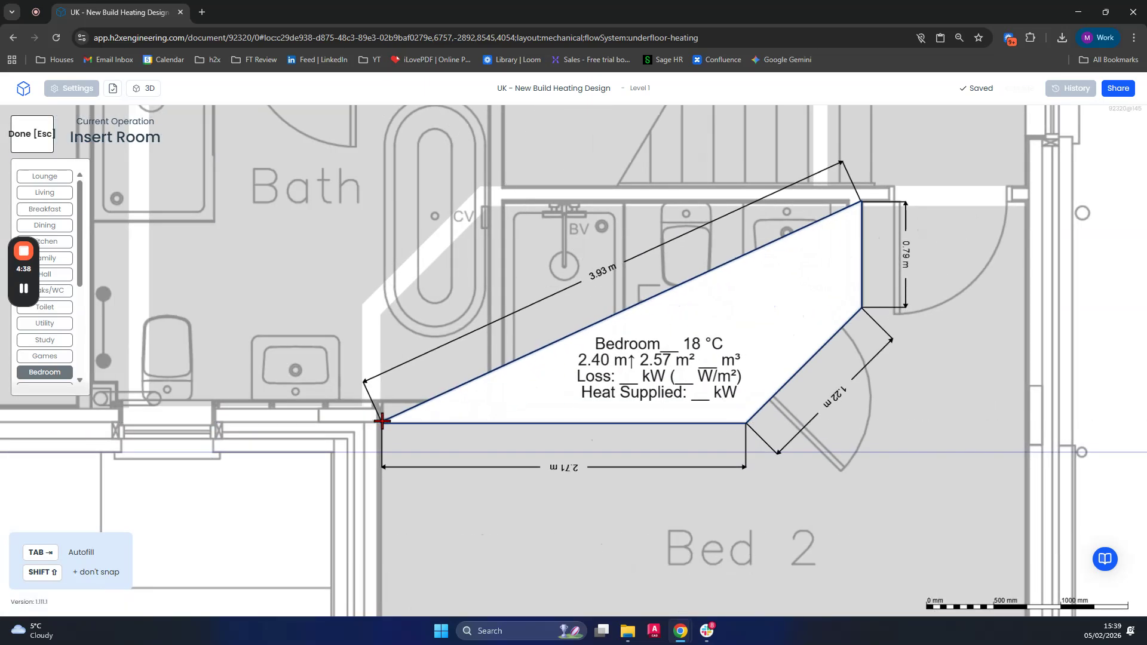
- Finish the Bed 2 outline along the outer walls, one about 2.78 m long, closing it with about 1.23 m at the doorway
{"action": "scroll", "coordinate": [382, 421], "scroll_direction": "down", "scroll_amount": 5}
{"action": "middle_click_drag", "start_coordinate": [402, 454], "coordinate": [395, 277]}
{"action": "scroll", "coordinate": [382, 392], "scroll_direction": "up", "scroll_amount": 3}
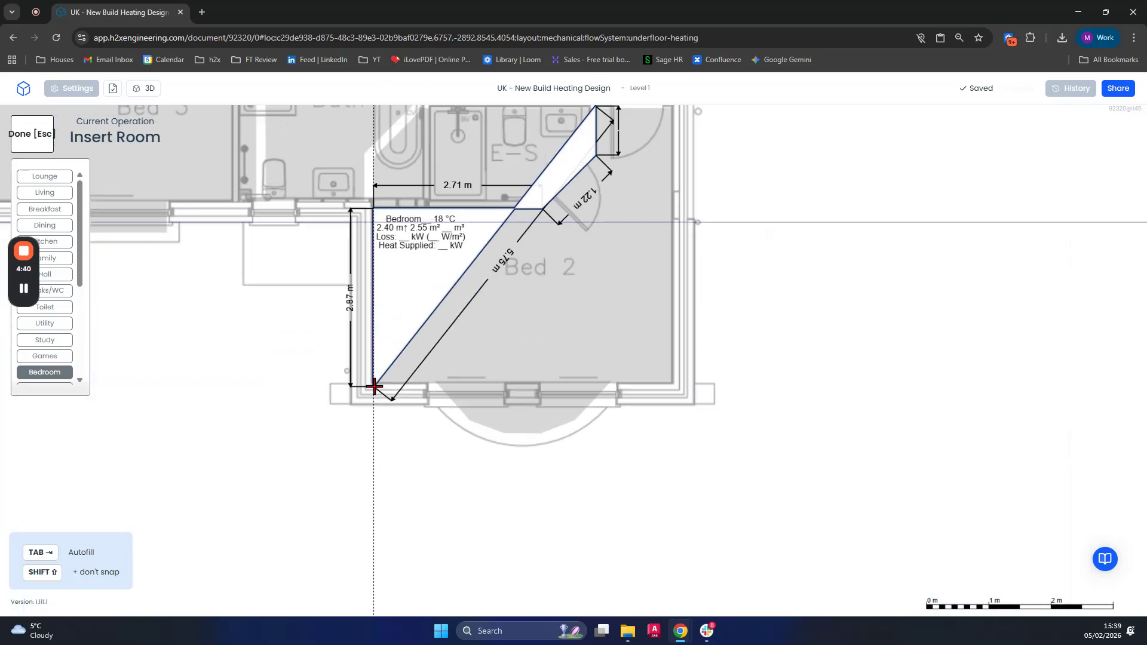
{"action": "left_click", "coordinate": [381, 392]}
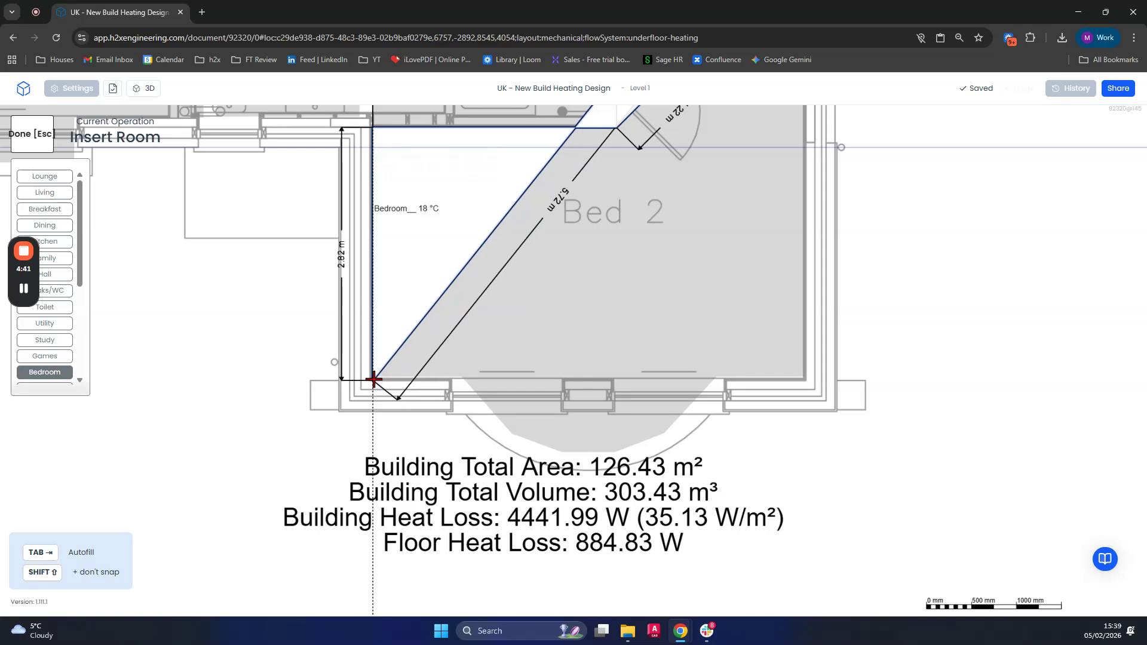
{"action": "left_click", "coordinate": [803, 374]}
{"action": "scroll", "coordinate": [803, 373], "scroll_direction": "down", "scroll_amount": 2}
{"action": "middle_click_drag", "start_coordinate": [797, 281], "coordinate": [708, 493]}
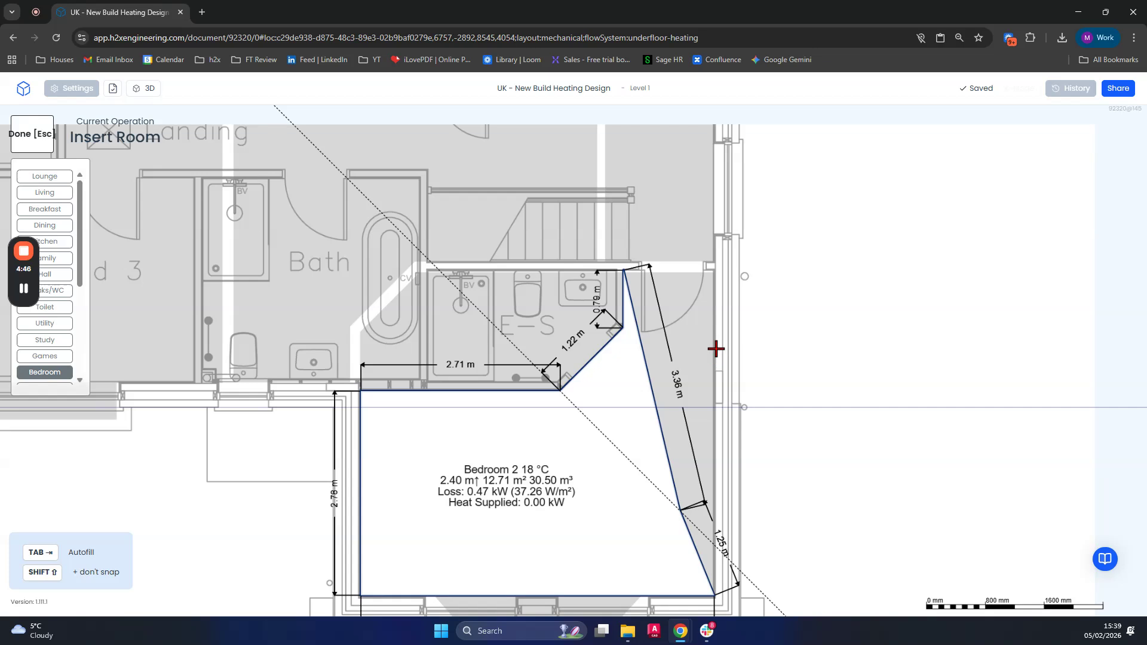
{"action": "left_click", "coordinate": [714, 275]}
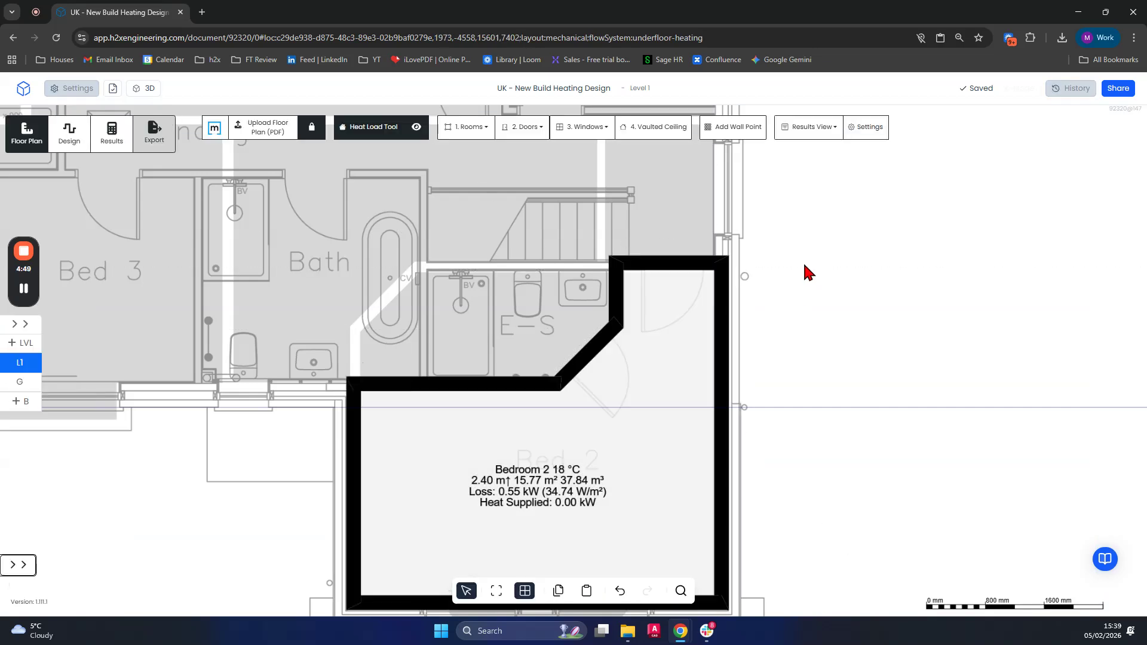
- Start a Bed & Ensuite-type room at the E-S corner beside the basin and the Bed 2 doorway
{"action": "left_click", "coordinate": [454, 128]}
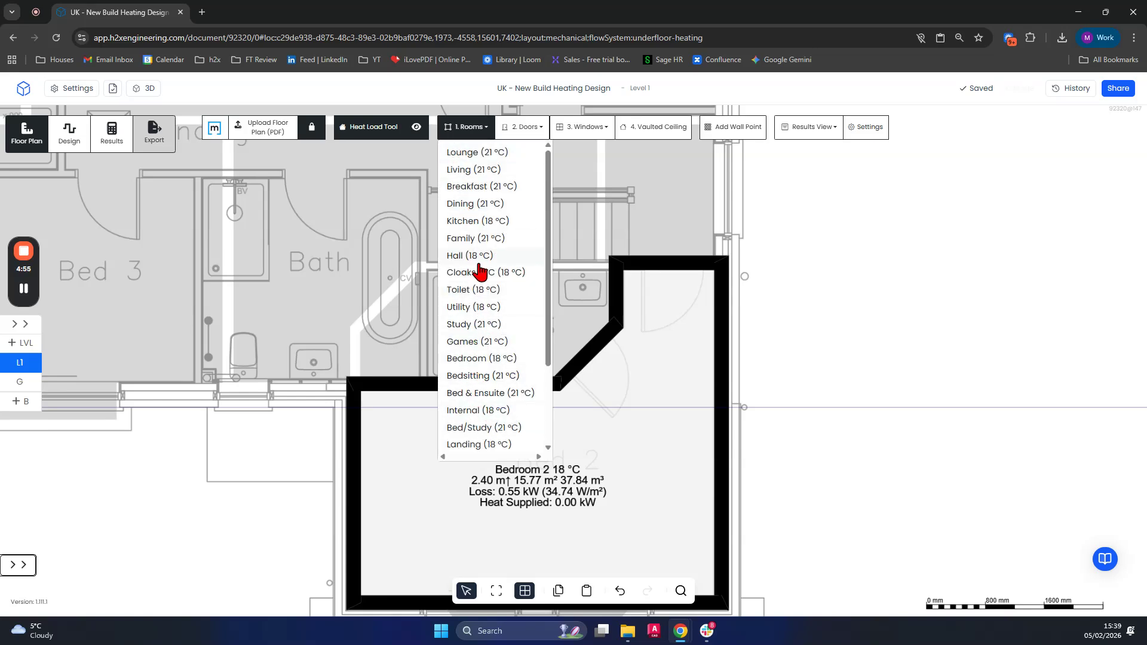
{"action": "scroll", "coordinate": [485, 387], "scroll_direction": "down", "scroll_amount": 1}
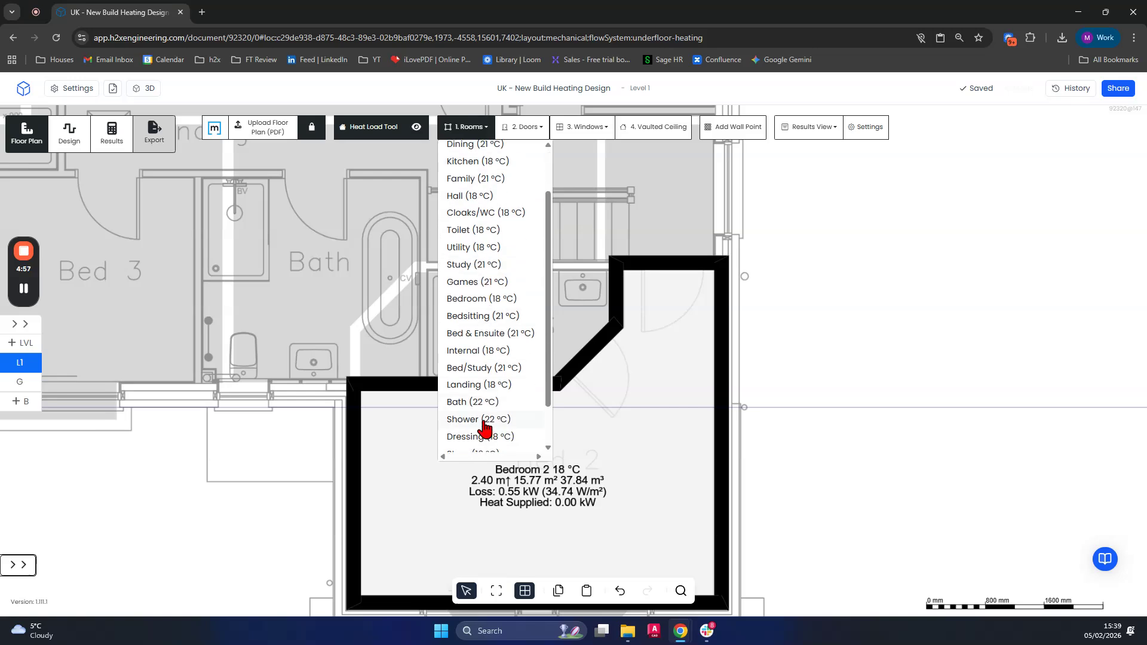
{"action": "scroll", "coordinate": [485, 428], "scroll_direction": "down", "scroll_amount": 1}
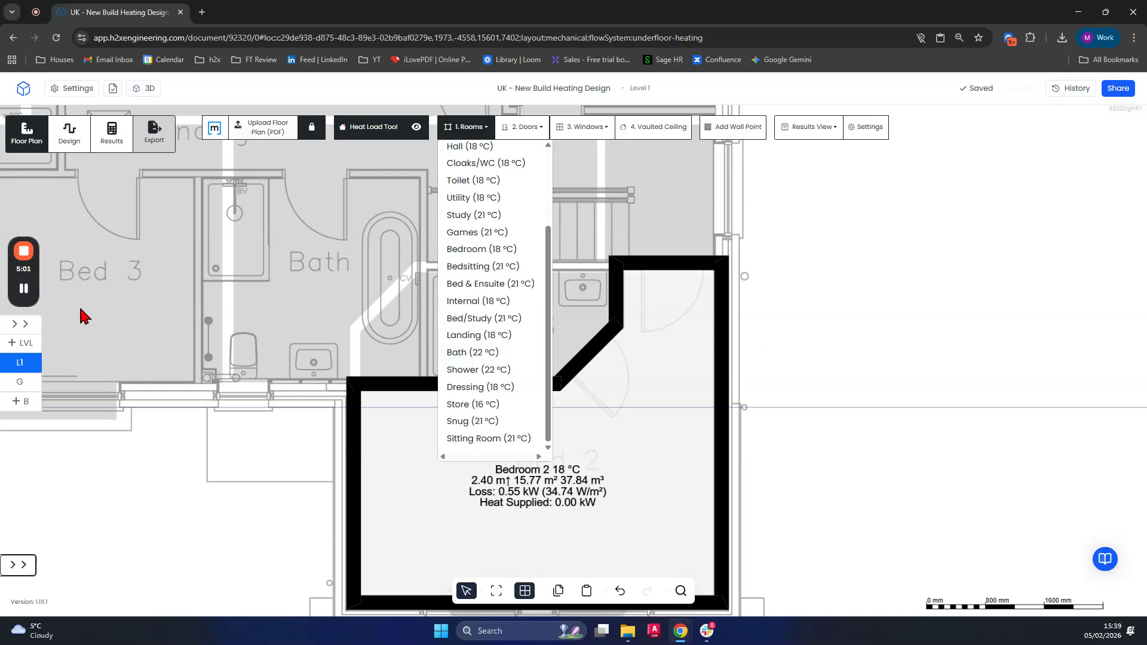
{"action": "left_click", "coordinate": [492, 283]}
{"action": "scroll", "coordinate": [620, 287], "scroll_direction": "up", "scroll_amount": 2}
{"action": "scroll", "coordinate": [620, 258], "scroll_direction": "up", "scroll_amount": 2}
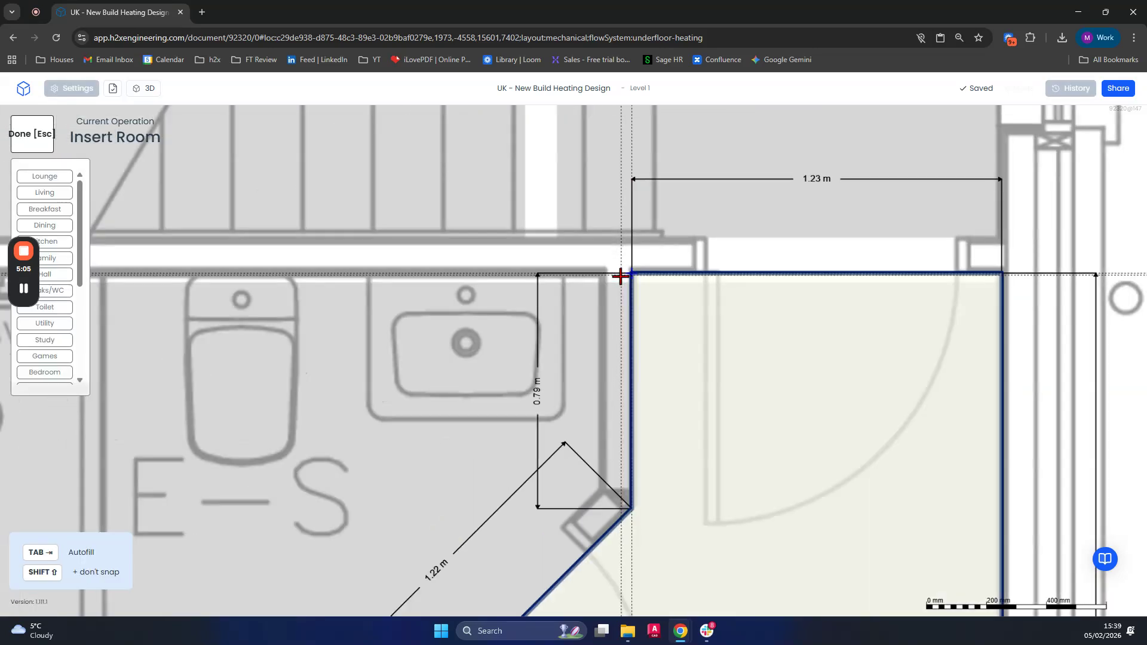
{"action": "left_click", "coordinate": [605, 275]}
- Draw the en-suite wall about 2.57 m long beside the stairs and autofill the rest of the room against Bed 2
{"action": "scroll", "coordinate": [546, 276], "scroll_direction": "down", "scroll_amount": 3}
{"action": "middle_click_drag", "start_coordinate": [419, 287], "coordinate": [661, 313]}
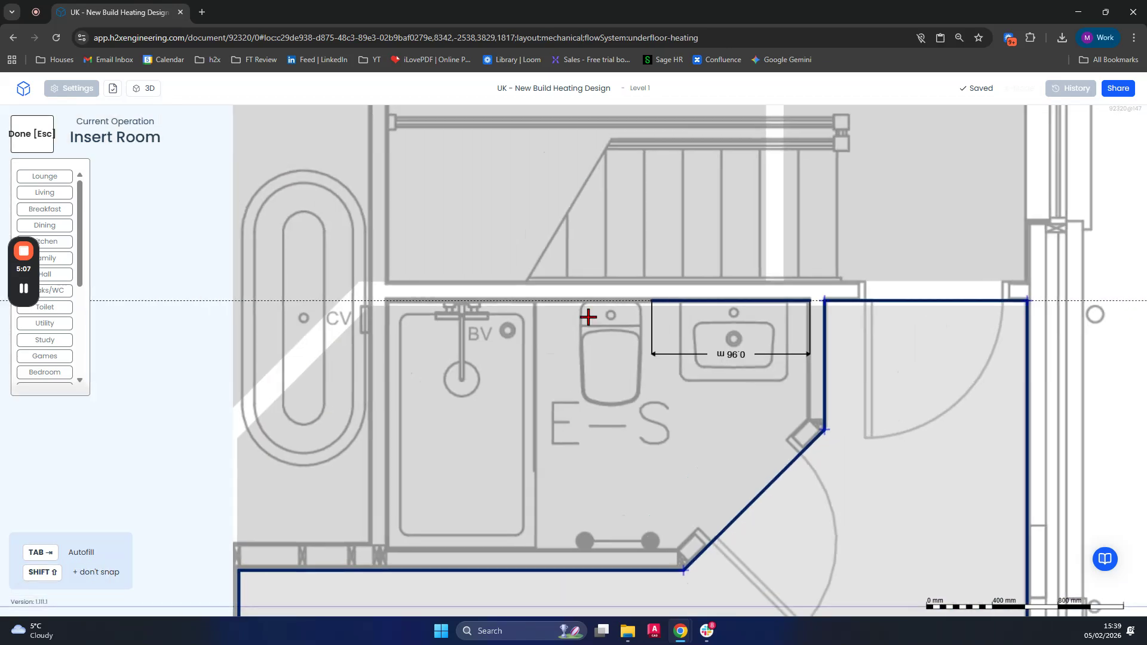
{"action": "left_click", "coordinate": [388, 307]}
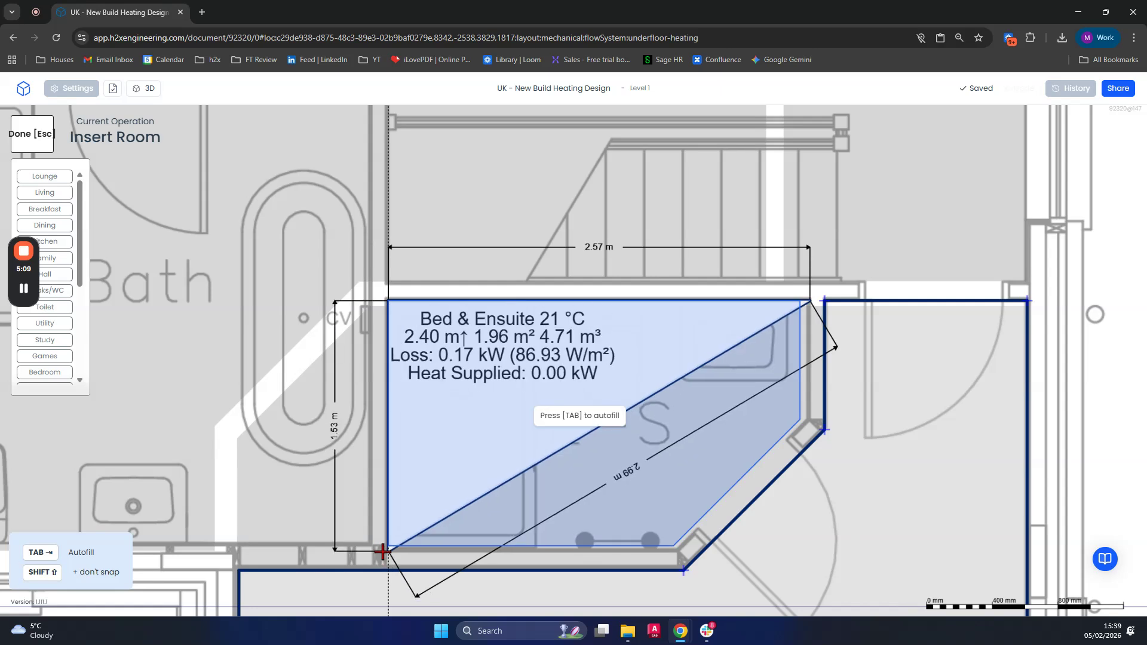
{"action": "key", "text": "Tab"}
{"action": "scroll", "coordinate": [384, 550], "scroll_direction": "down", "scroll_amount": 3}
{"action": "key", "text": "Escape"}
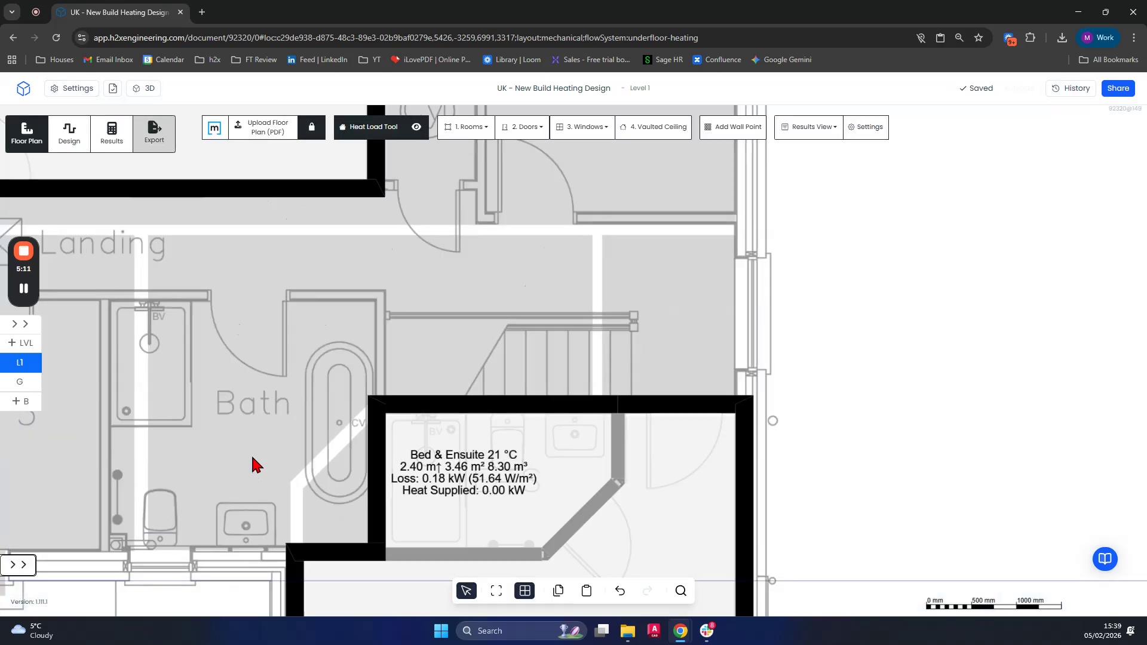
- Start a Bath-type room over the Bath between Bed 3 and the en-suite, with a window-side wall about 2.96 m long
{"action": "middle_click_drag", "start_coordinate": [252, 465], "coordinate": [574, 305]}
{"action": "left_click", "coordinate": [478, 136]}
{"action": "scroll", "coordinate": [487, 392], "scroll_direction": "down", "scroll_amount": 2}
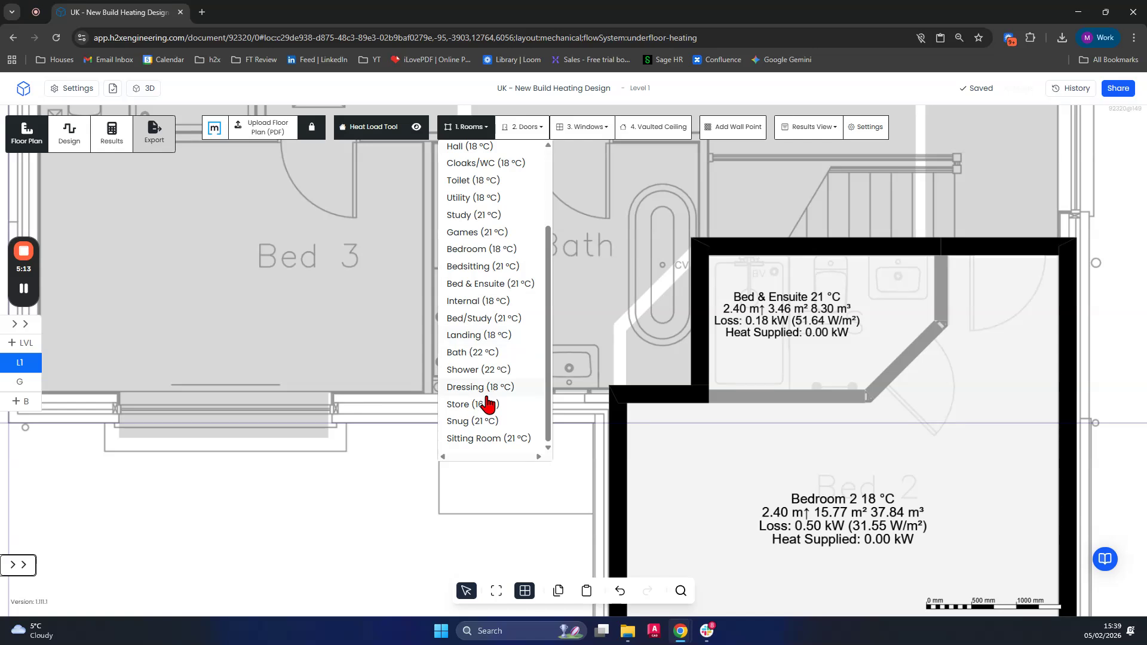
{"action": "left_click", "coordinate": [473, 353]}
{"action": "scroll", "coordinate": [655, 496], "scroll_direction": "up", "scroll_amount": 4}
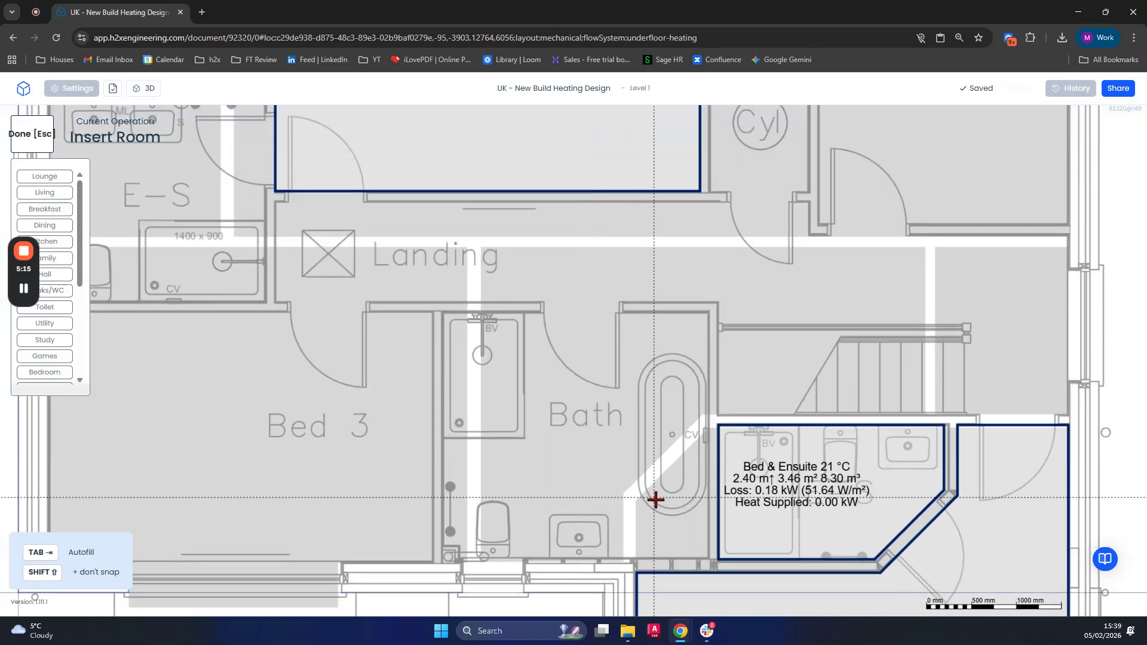
{"action": "left_click", "coordinate": [739, 567]}
{"action": "middle_click_drag", "start_coordinate": [533, 567], "coordinate": [804, 541]}
{"action": "left_click", "coordinate": [417, 543]}
- Finish the Bath outline up to the Landing wall with sides about 2.74 m long
{"action": "scroll", "coordinate": [417, 542], "scroll_direction": "down", "scroll_amount": 4}
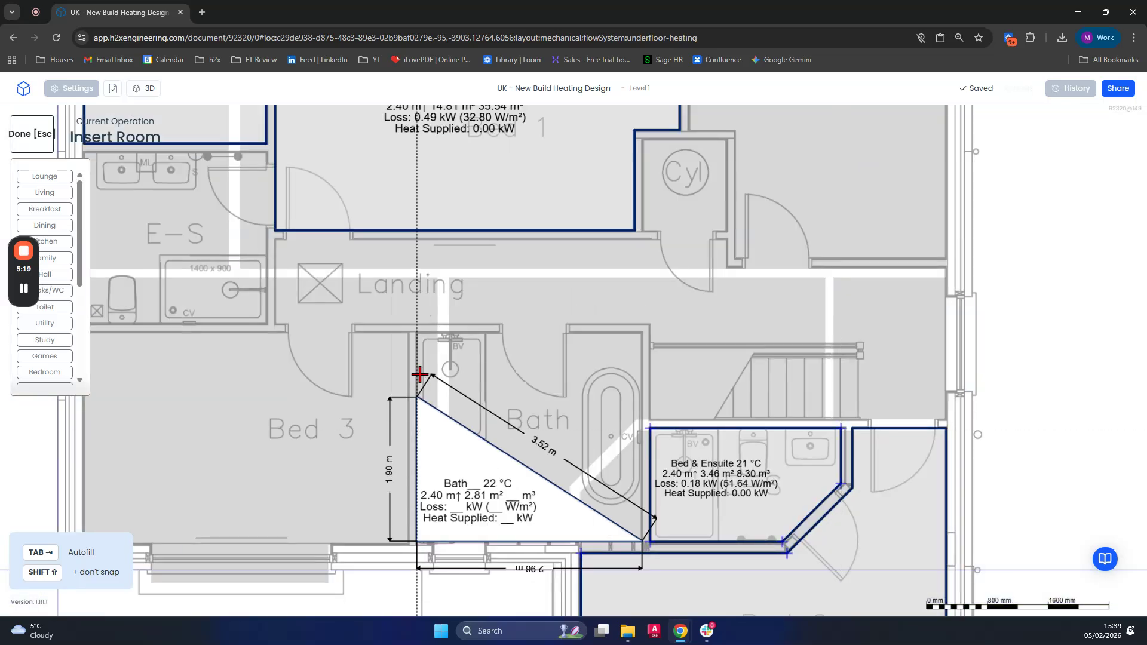
{"action": "scroll", "coordinate": [418, 334], "scroll_direction": "up", "scroll_amount": 4}
{"action": "left_click", "coordinate": [415, 329]}
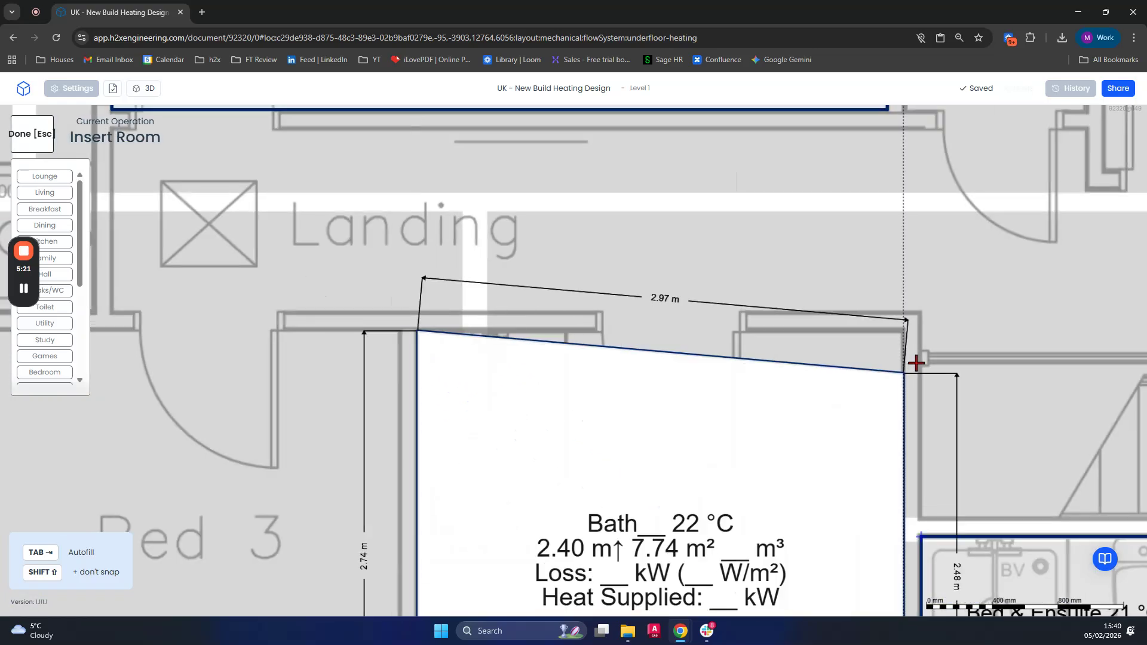
{"action": "left_click", "coordinate": [903, 330]}
{"action": "scroll", "coordinate": [397, 369], "scroll_direction": "down", "scroll_amount": 5}
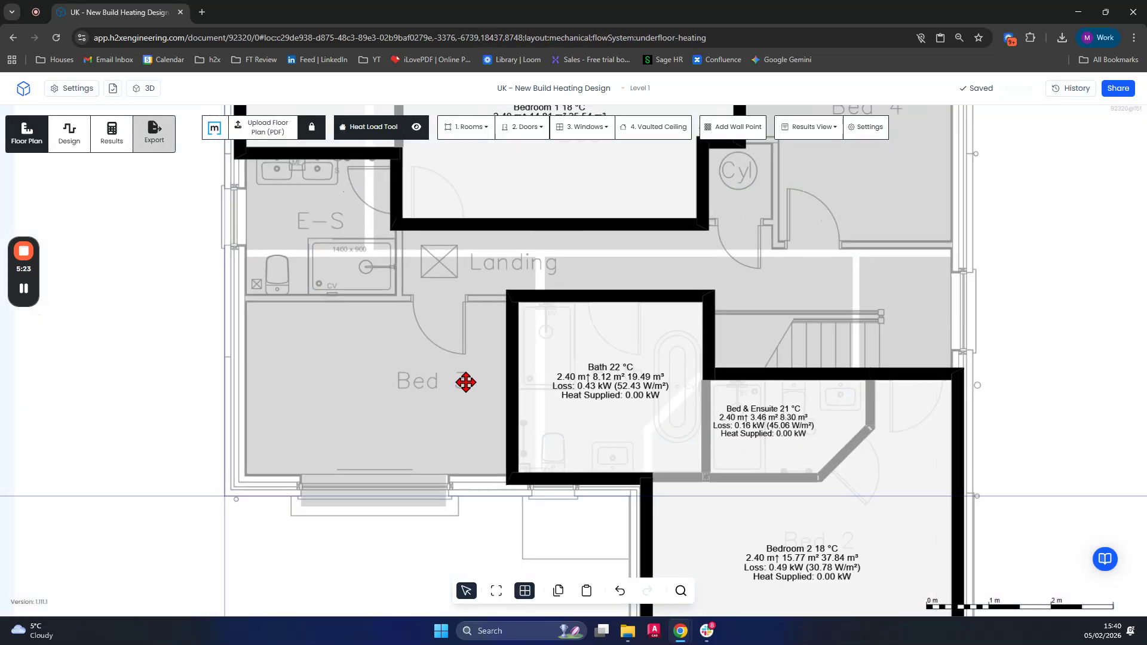
- Outline a Bedroom-type room over Bed 3, about 4.29 m by 2.74 m, between the outer wall and the Bath
{"action": "left_click", "coordinate": [457, 128]}
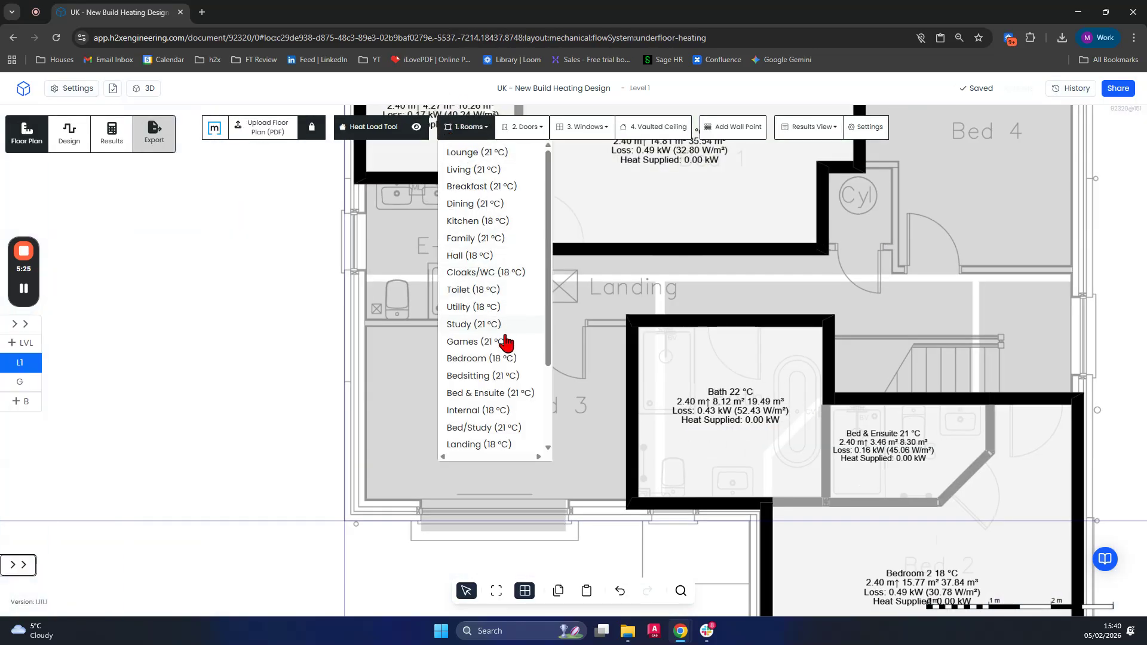
{"action": "left_click", "coordinate": [481, 358]}
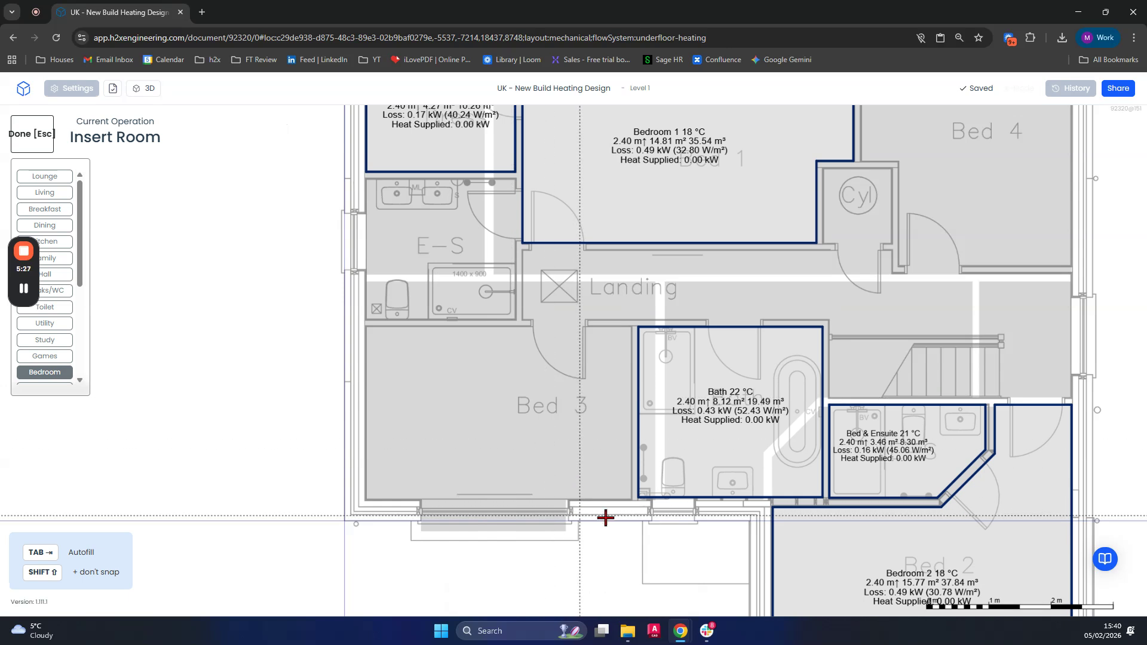
{"action": "scroll", "coordinate": [657, 496], "scroll_direction": "up", "scroll_amount": 5}
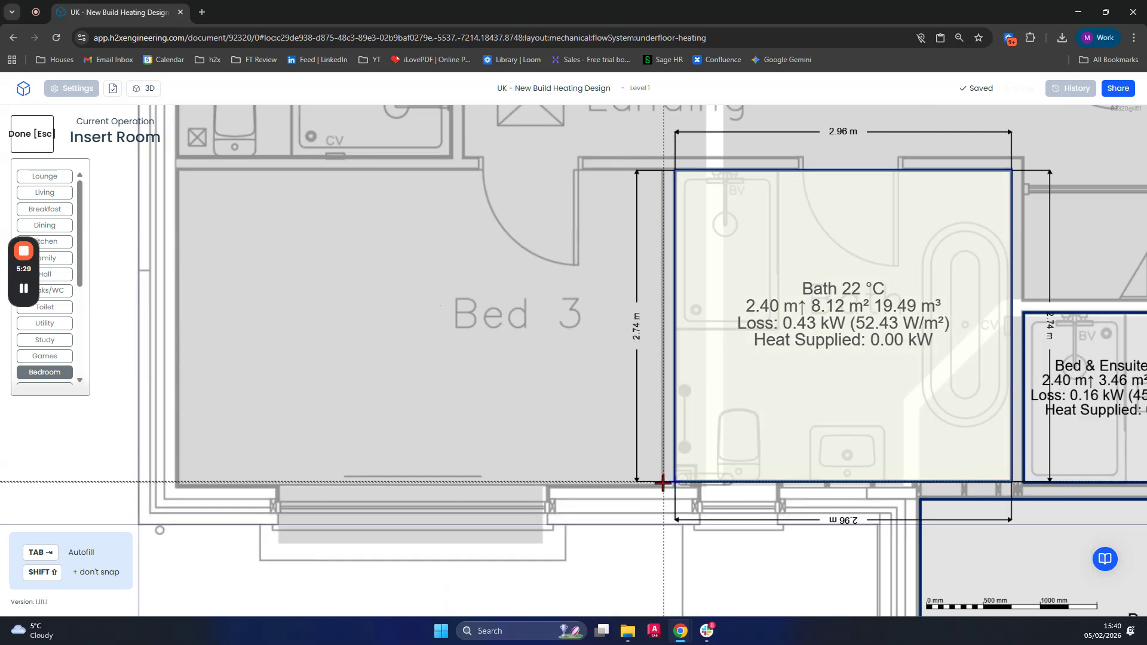
{"action": "left_click", "coordinate": [662, 482]}
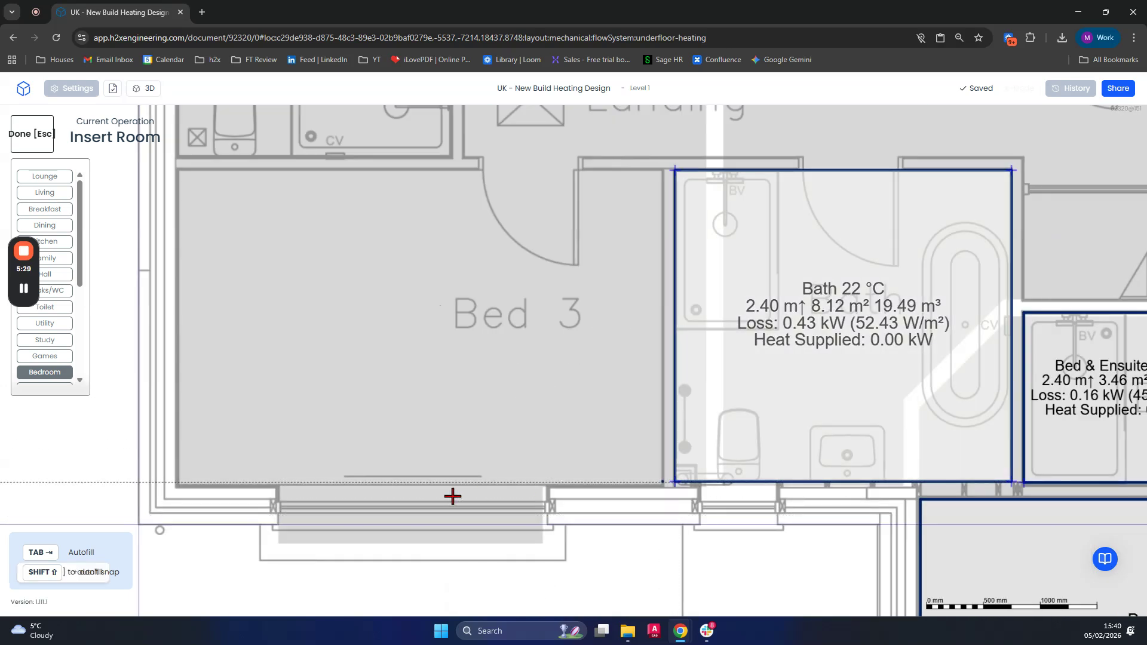
{"action": "left_click", "coordinate": [178, 478]}
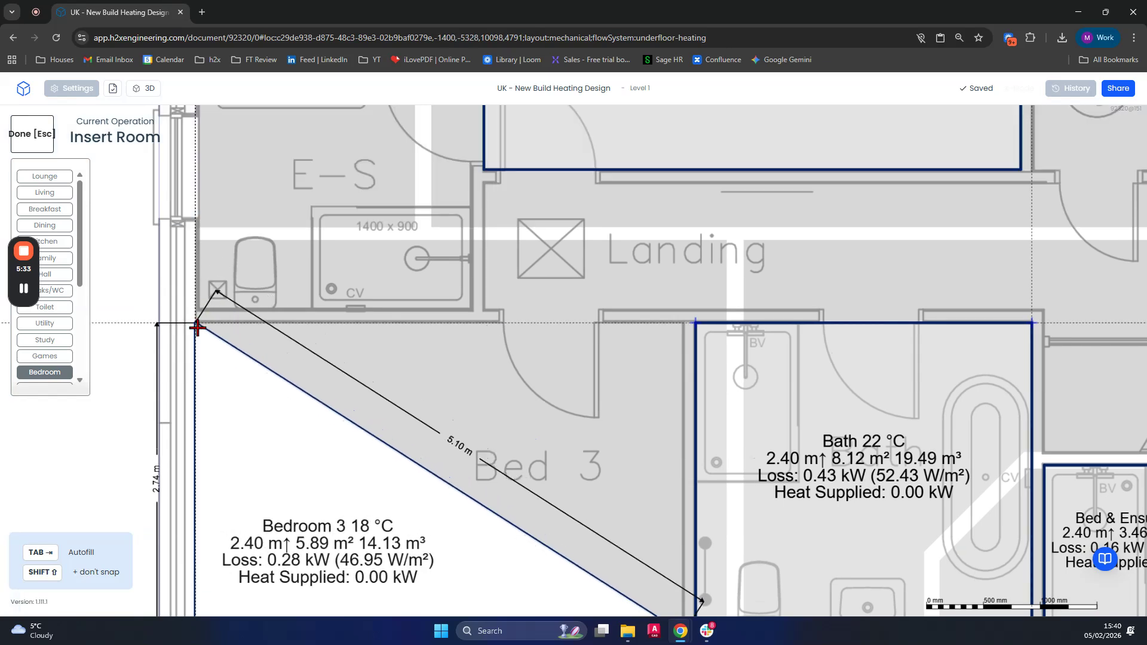
{"action": "left_click", "coordinate": [197, 328]}
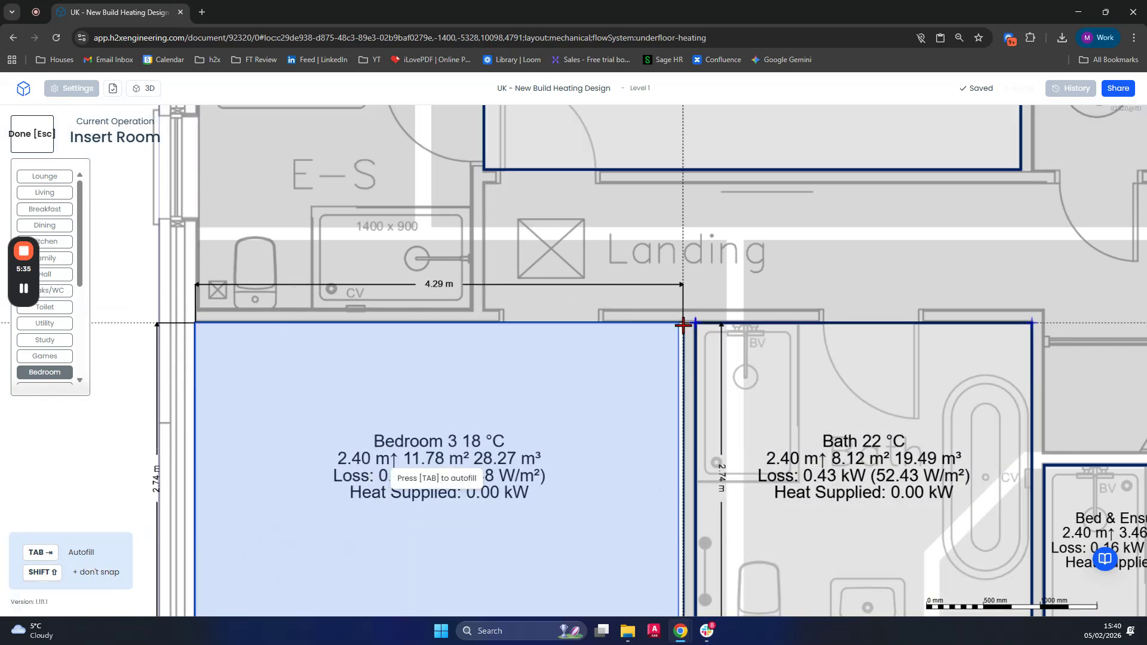
{"action": "left_click", "coordinate": [683, 325]}
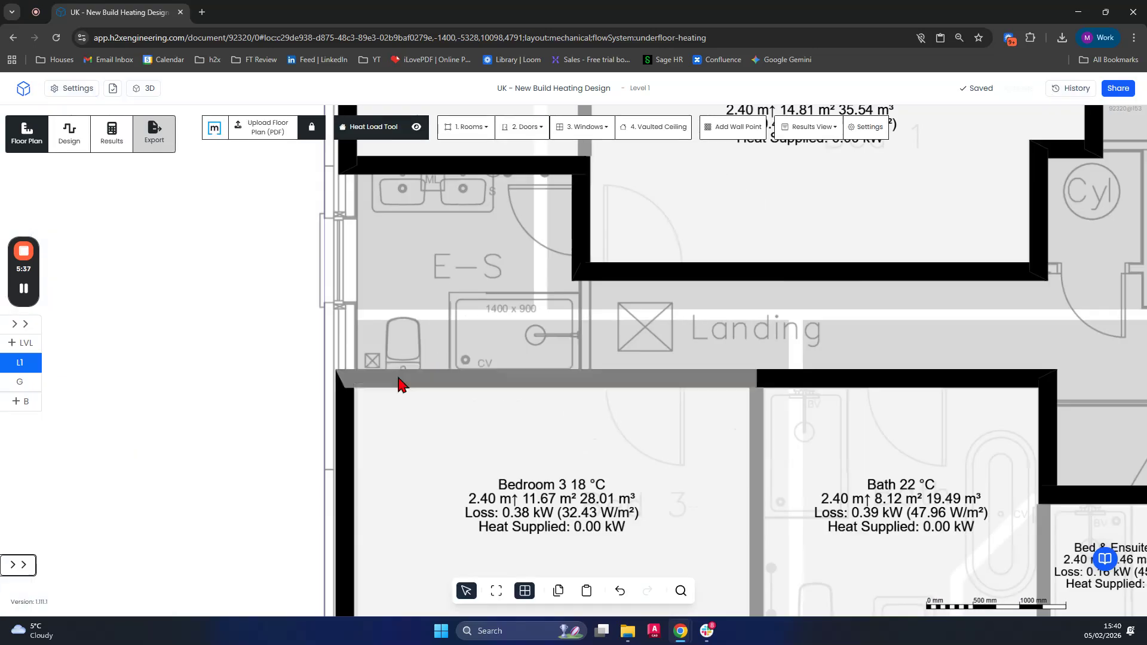
- Realign the Bed 3 corner beside the E-S toilet with the plan, making the wall shared with the E-S about 4.22 m long
{"action": "left_click_drag", "start_coordinate": [367, 391], "coordinate": [356, 169]}
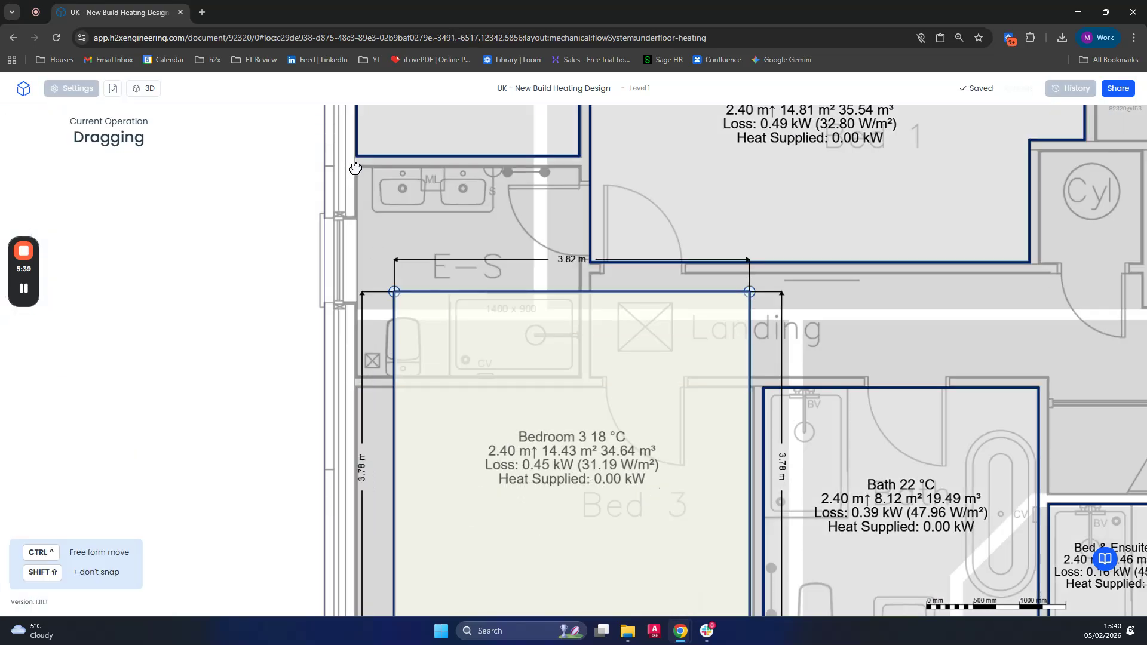
{"action": "left_click_drag", "start_coordinate": [354, 298], "coordinate": [356, 390]}
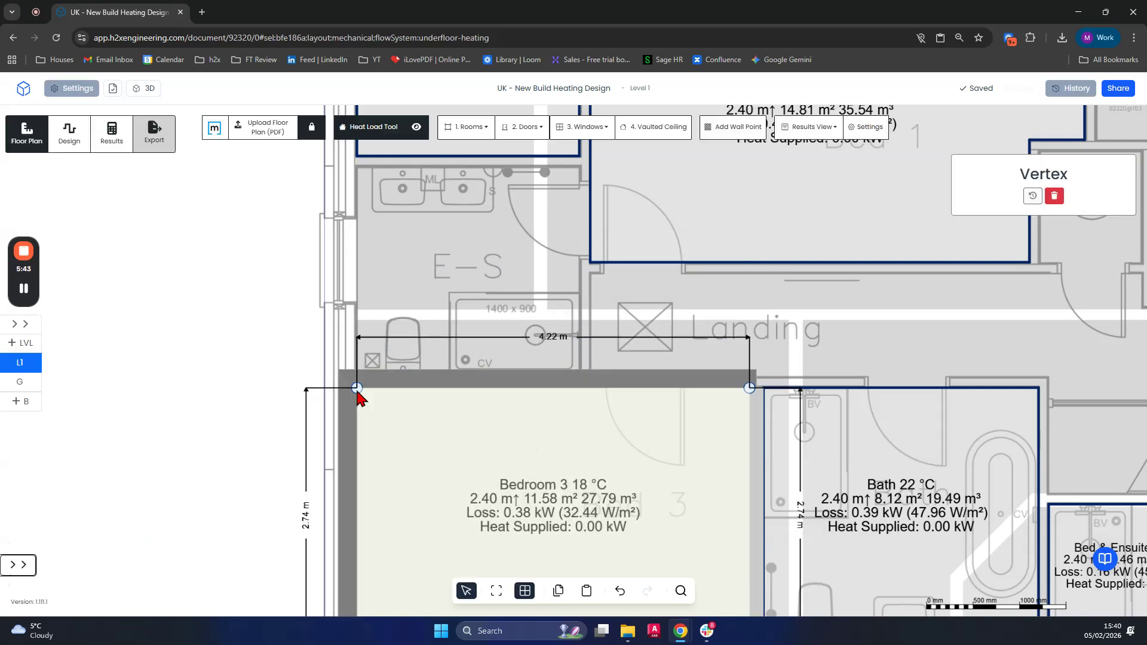
{"action": "left_click", "coordinate": [267, 309]}
- Start a Bath-type room over the E-S beside Bedroom 1, with a wall about 2.25 m long on the Bedroom 1 side
{"action": "left_click_drag", "start_coordinate": [476, 303], "coordinate": [407, 315]}
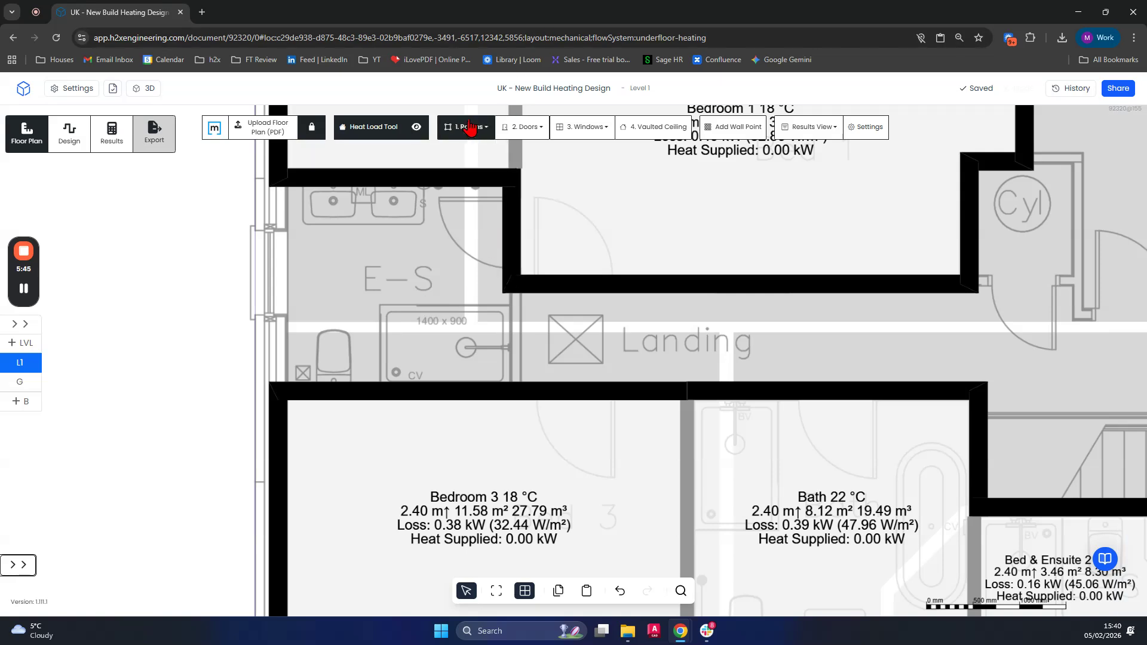
{"action": "left_click", "coordinate": [469, 127]}
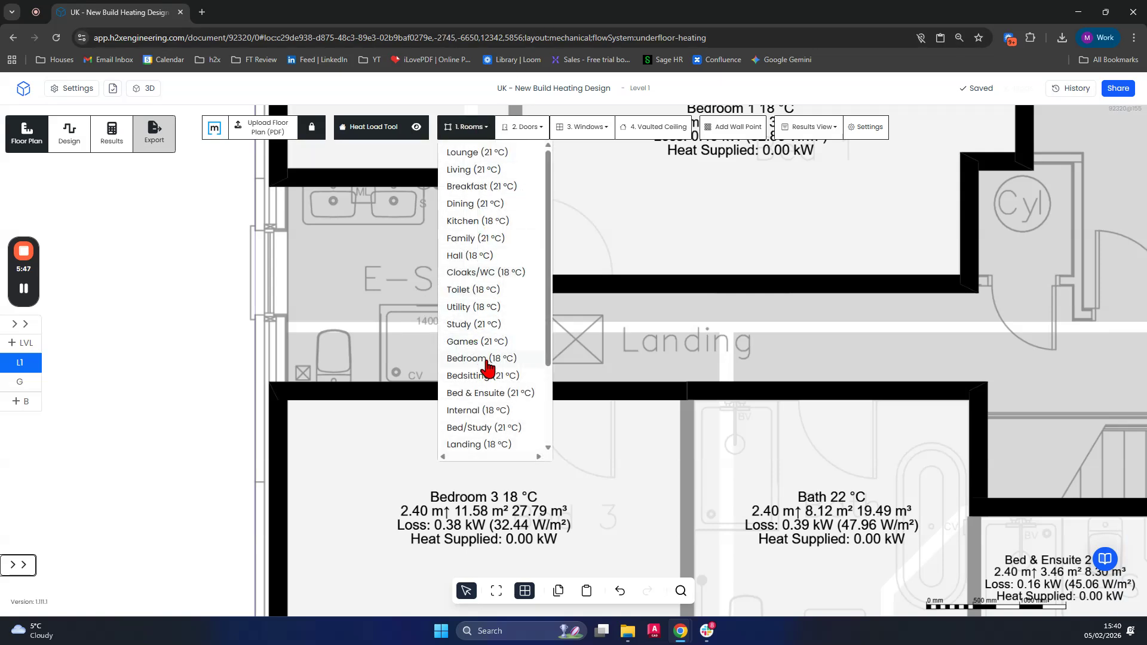
{"action": "scroll", "coordinate": [481, 388], "scroll_direction": "down", "scroll_amount": 2}
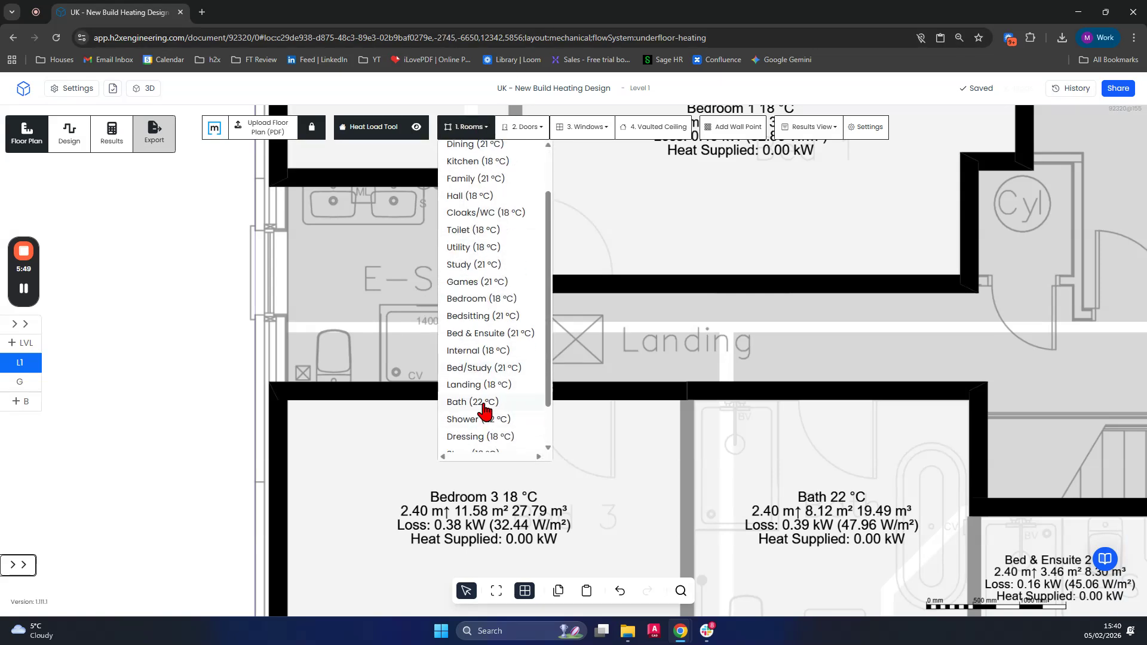
{"action": "left_click", "coordinate": [481, 439]}
{"action": "scroll", "coordinate": [529, 401], "scroll_direction": "up", "scroll_amount": 5}
{"action": "left_click", "coordinate": [533, 403]}
{"action": "scroll", "coordinate": [533, 383], "scroll_direction": "down", "scroll_amount": 3}
{"action": "left_click_drag", "start_coordinate": [527, 174], "coordinate": [549, 303]}
{"action": "left_click", "coordinate": [555, 212]}
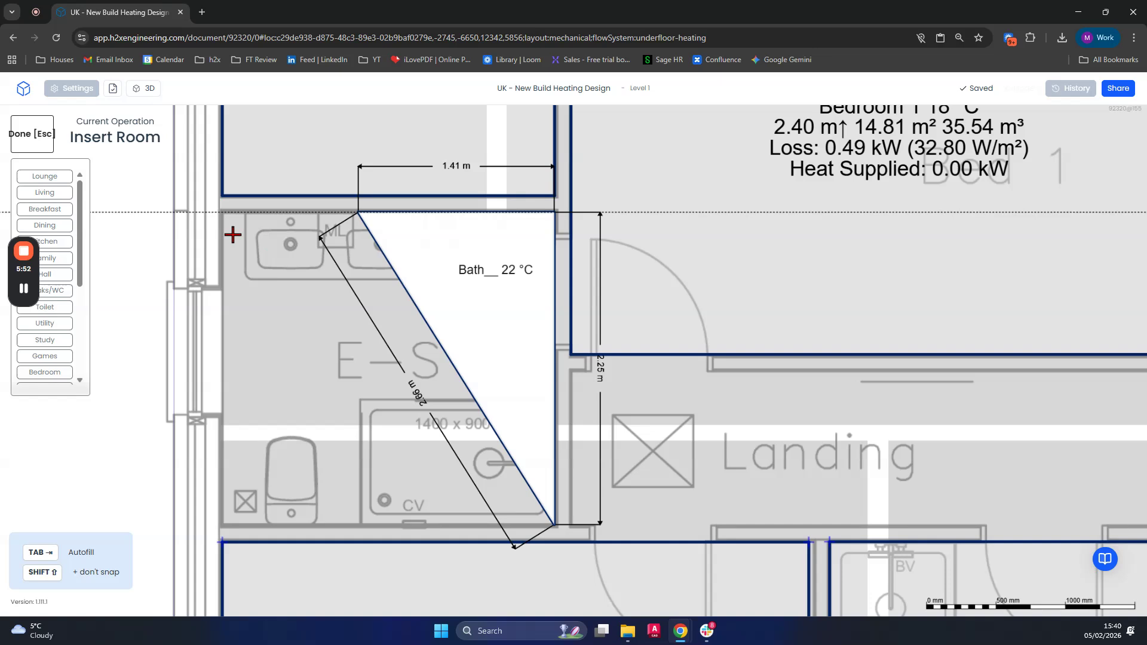
- Finish the E-S outline with a wall about 2.39 m long beside the Dressing room and another along the outer wall
{"action": "left_click", "coordinate": [221, 213]}
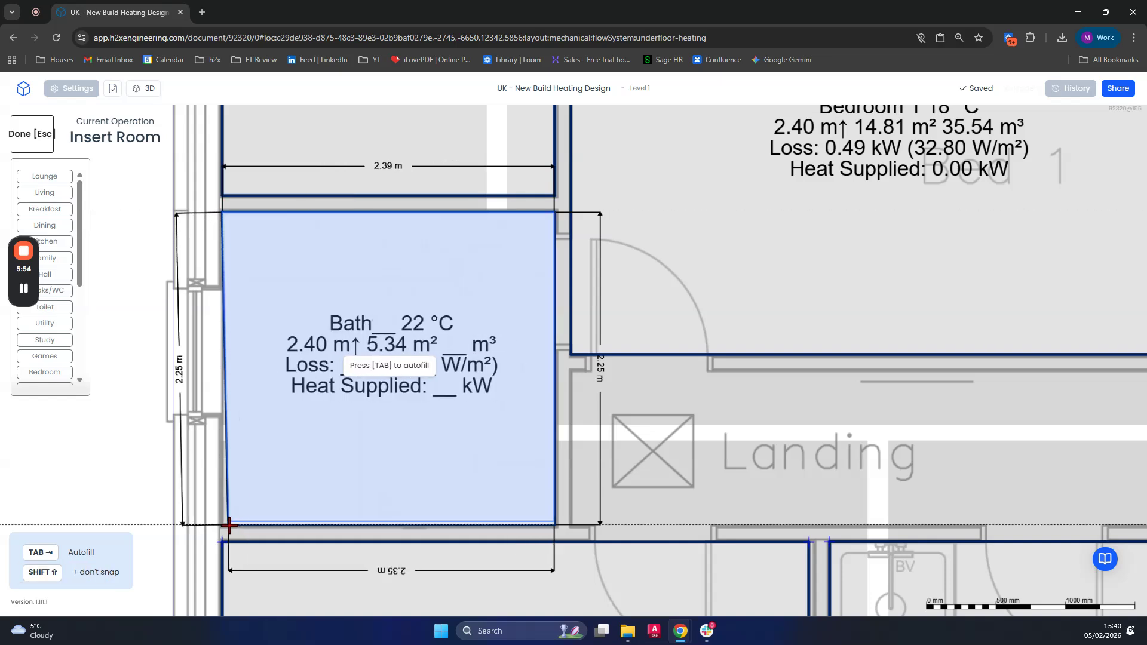
{"action": "left_click", "coordinate": [223, 519]}
{"action": "scroll", "coordinate": [230, 508], "scroll_direction": "down", "scroll_amount": 3}
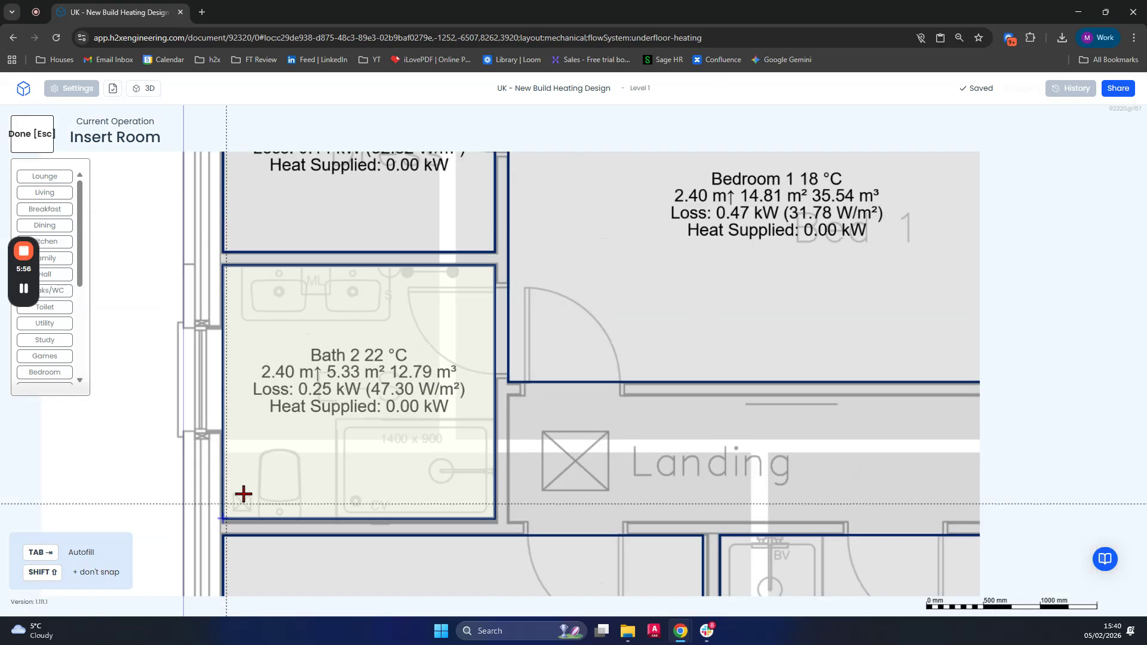
{"action": "key", "text": "Escape"}
- Start a Bedroom-type room over Bed 4 at its outer-wall corner beside Bedroom 1
{"action": "left_click_drag", "start_coordinate": [428, 458], "coordinate": [95, 350]}
{"action": "scroll", "coordinate": [622, 376], "scroll_direction": "down", "scroll_amount": 2}
{"action": "left_click_drag", "start_coordinate": [646, 363], "coordinate": [541, 412]}
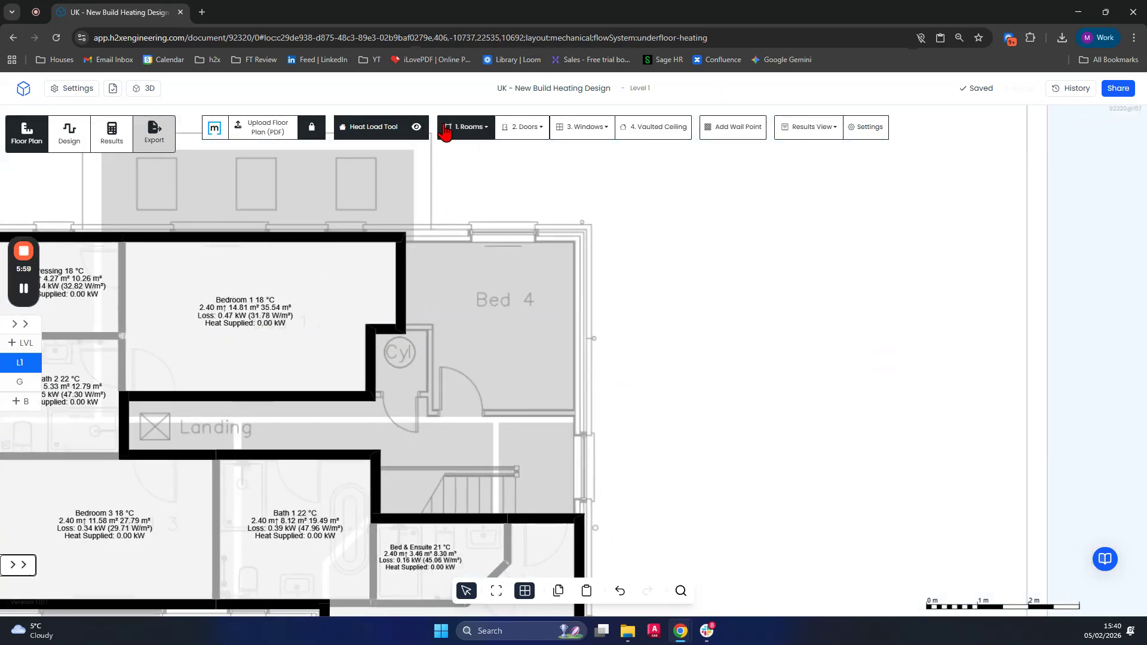
{"action": "left_click", "coordinate": [449, 126]}
{"action": "scroll", "coordinate": [488, 370], "scroll_direction": "down", "scroll_amount": 1}
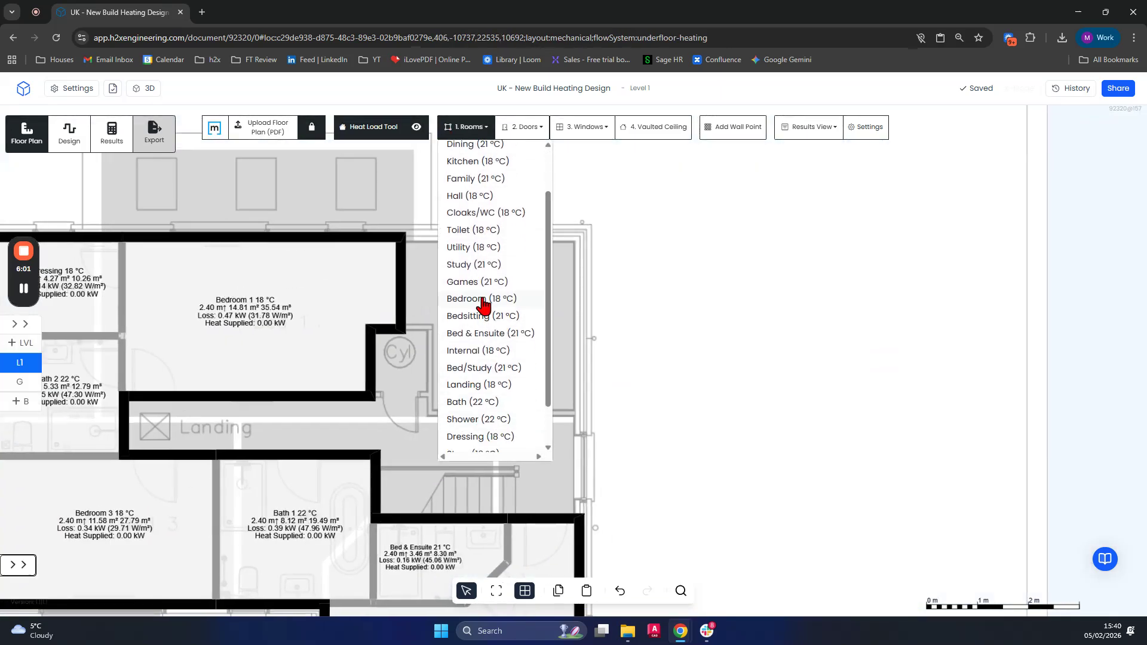
{"action": "left_click", "coordinate": [483, 299]}
{"action": "scroll", "coordinate": [394, 246], "scroll_direction": "up", "scroll_amount": 3}
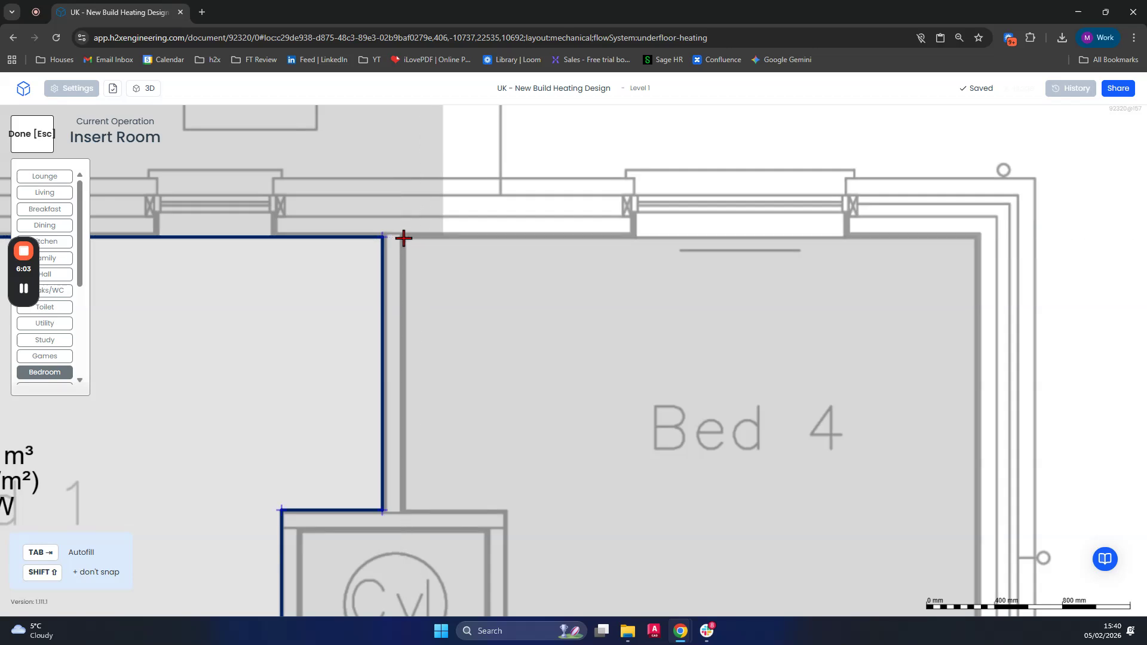
- Complete the Bed 4 outline with walls about 3.31 m, 2.77 m and 1.70 m, stepping around the cylinder cupboard to Bedroom 1
{"action": "left_click", "coordinate": [969, 328]}
{"action": "scroll", "coordinate": [956, 299], "scroll_direction": "down", "scroll_amount": 4}
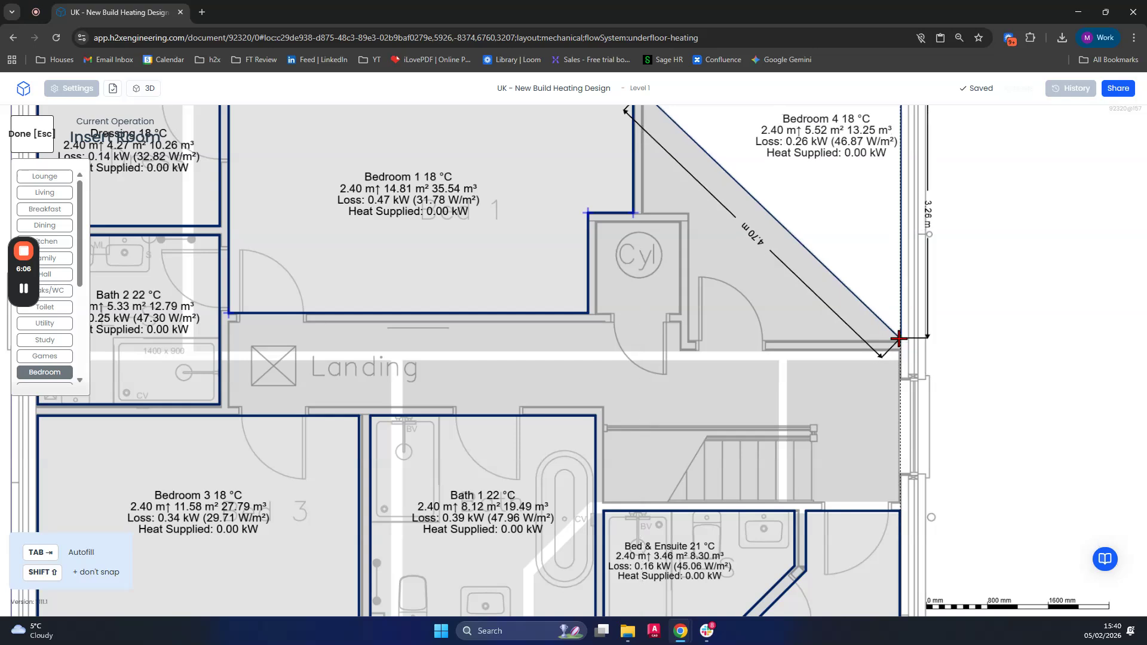
{"action": "left_click", "coordinate": [899, 339]}
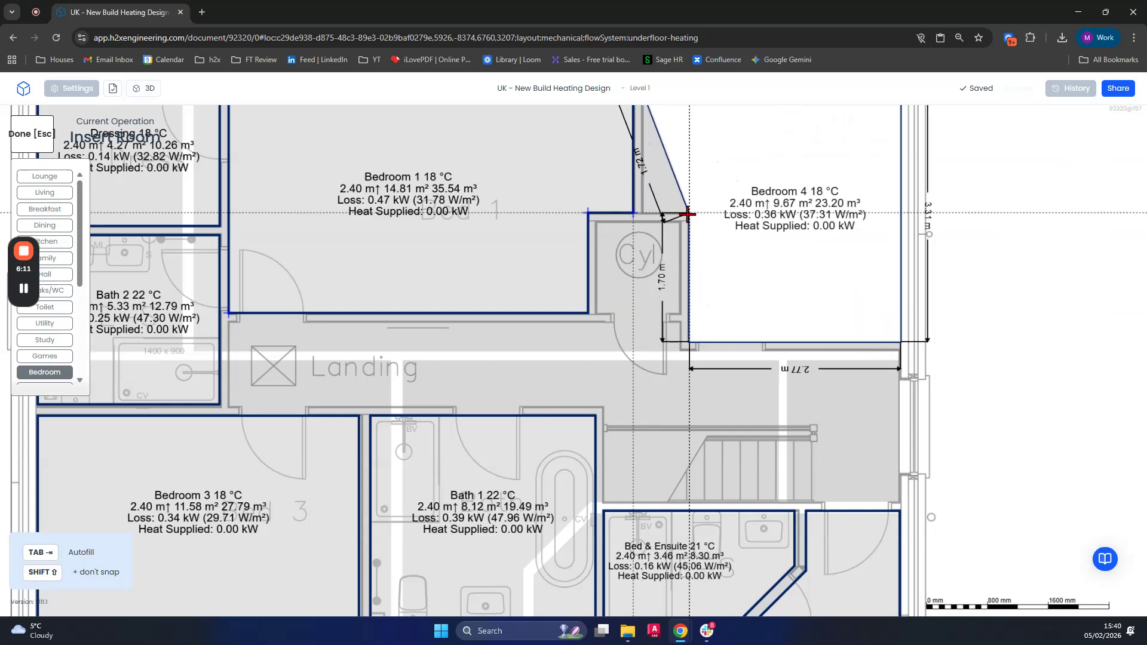
{"action": "left_click", "coordinate": [687, 213]}
{"action": "key", "text": "Escape"}
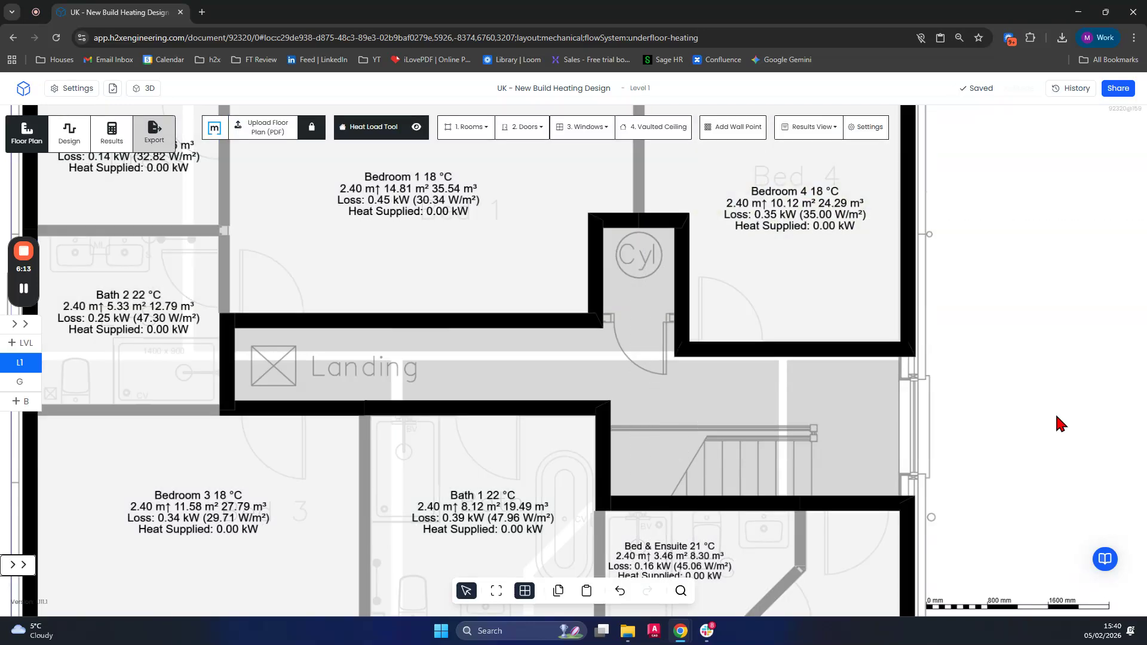
- Start a Hall-type room over the Landing at the outer-wall corner beside Bed 4
{"action": "left_click_drag", "start_coordinate": [1071, 405], "coordinate": [849, 330]}
{"action": "left_click_drag", "start_coordinate": [429, 323], "coordinate": [538, 384]}
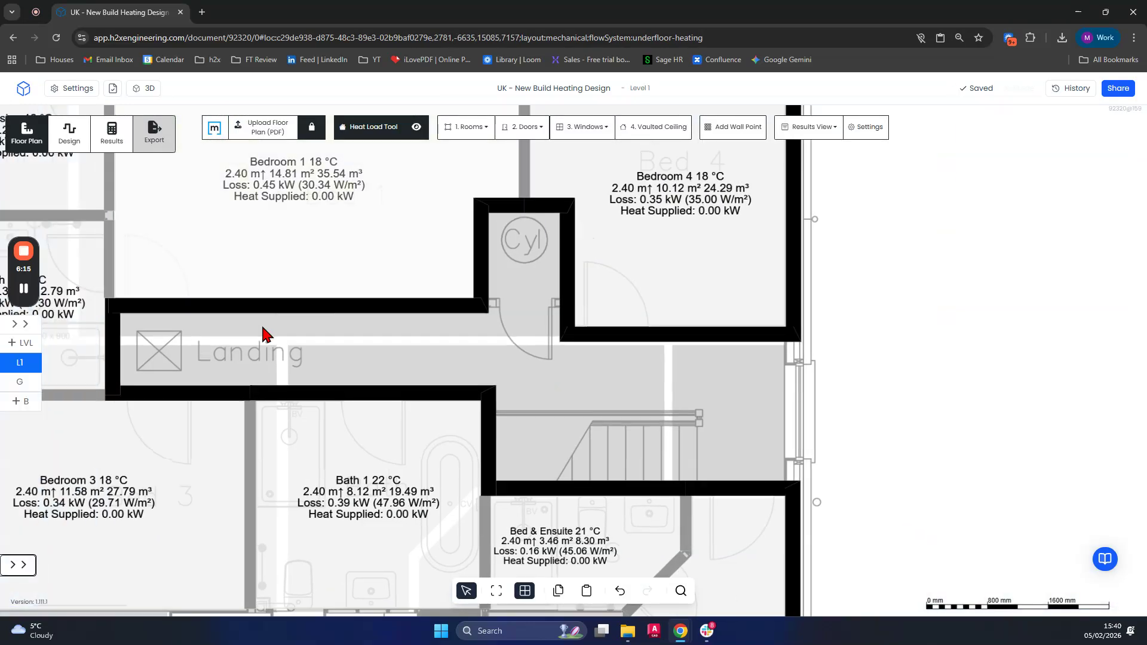
{"action": "left_click", "coordinate": [465, 127]}
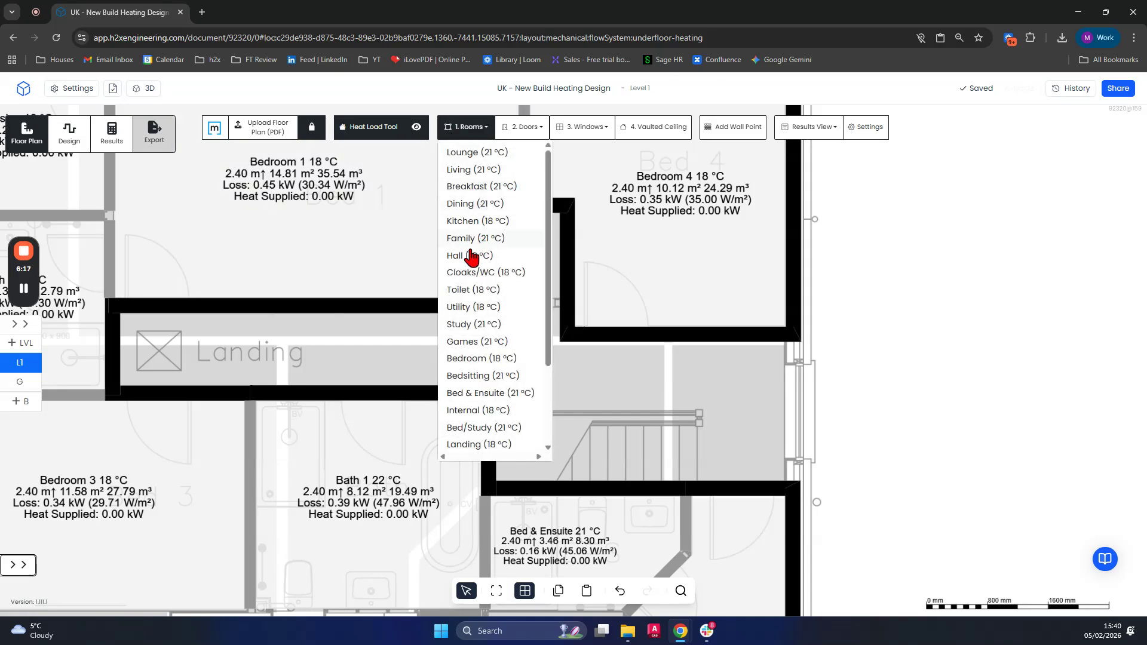
{"action": "left_click", "coordinate": [461, 256]}
{"action": "scroll", "coordinate": [765, 340], "scroll_direction": "up", "scroll_amount": 3}
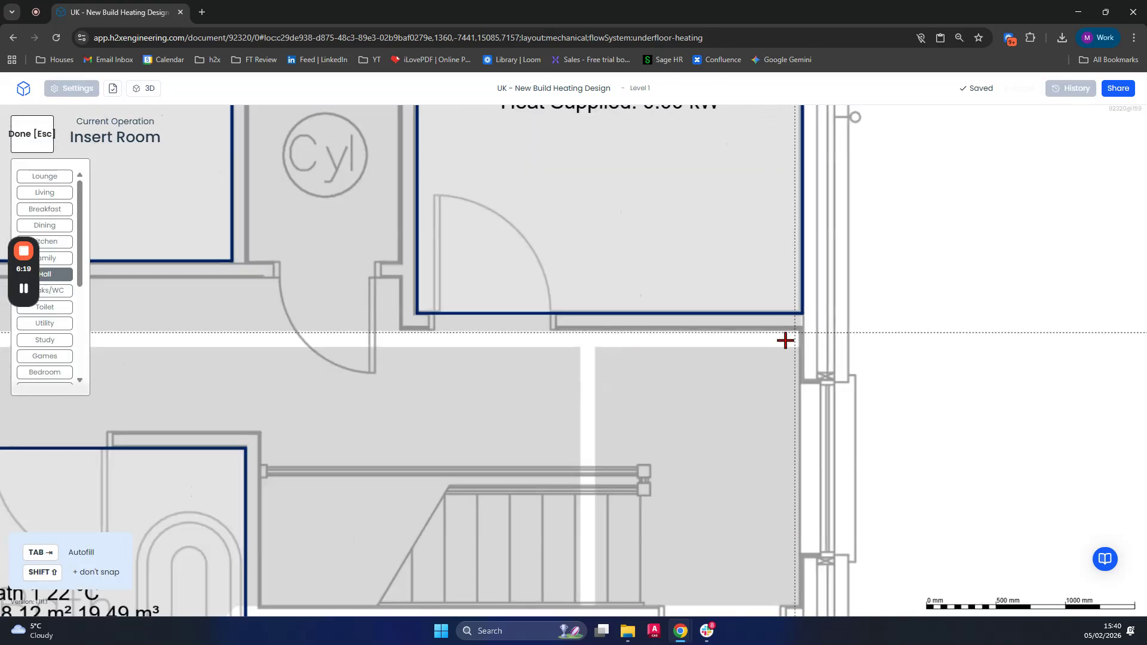
{"action": "scroll", "coordinate": [527, 343], "scroll_direction": "down", "scroll_amount": 4}
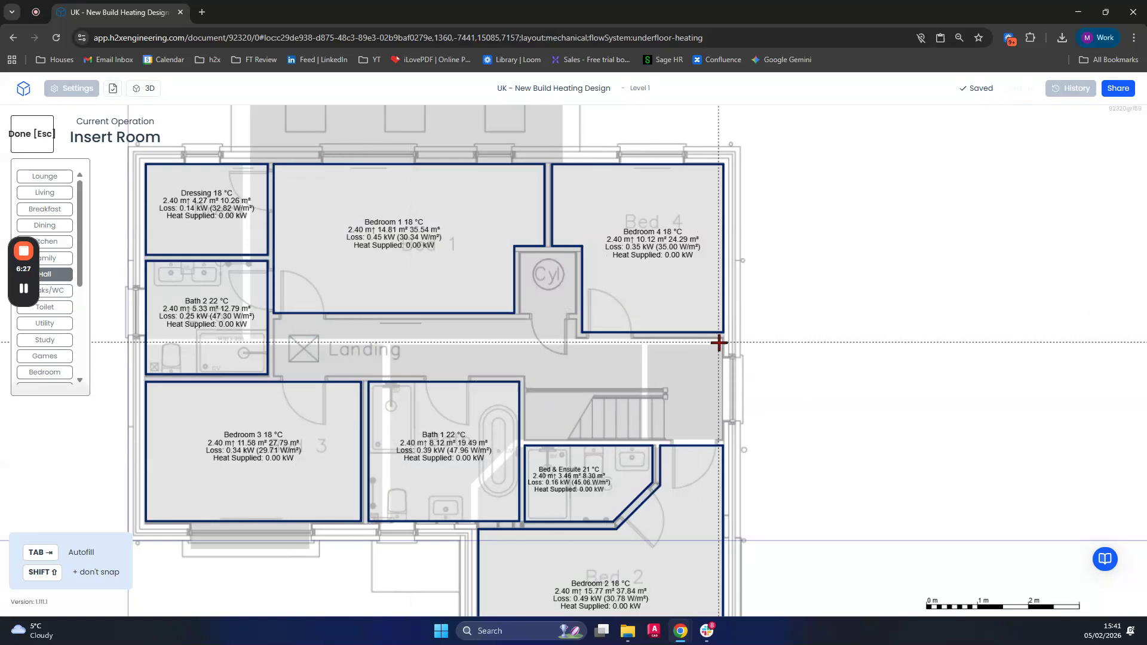
{"action": "scroll", "coordinate": [719, 342], "scroll_direction": "up", "scroll_amount": 5}
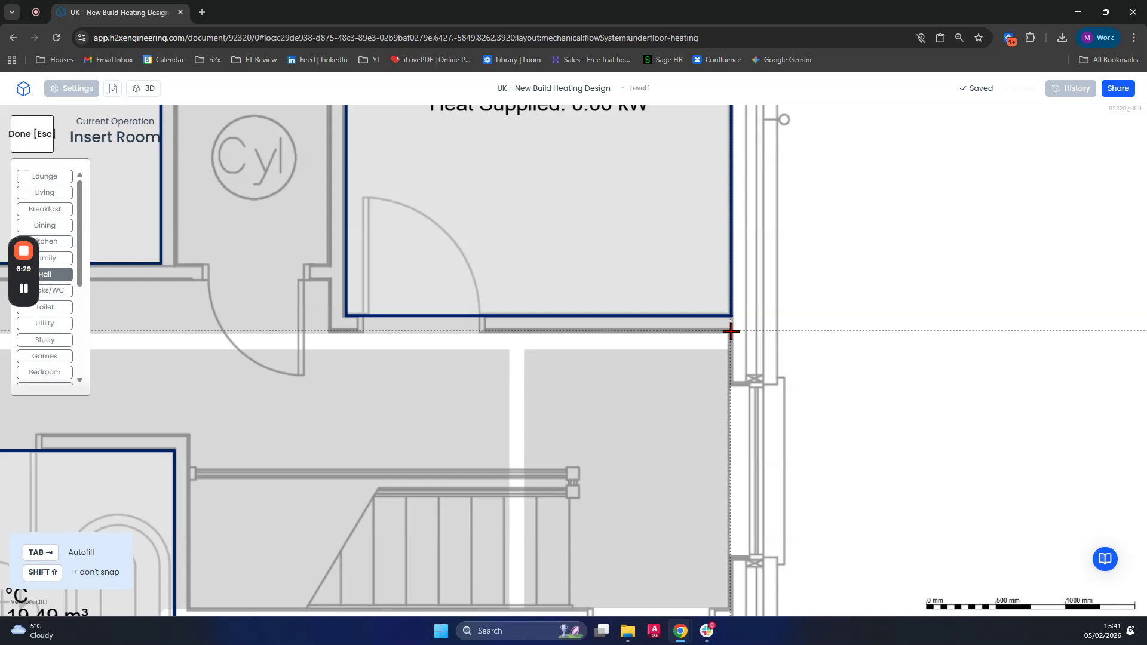
{"action": "left_click", "coordinate": [732, 332]}
- Draw the Landing's outer wall about 1.93 m long past the window and autofill the rest, including the stairs and cylinder cupboard
{"action": "scroll", "coordinate": [750, 391], "scroll_direction": "down", "scroll_amount": 1}
{"action": "middle_click_drag", "start_coordinate": [771, 431], "coordinate": [747, 282]}
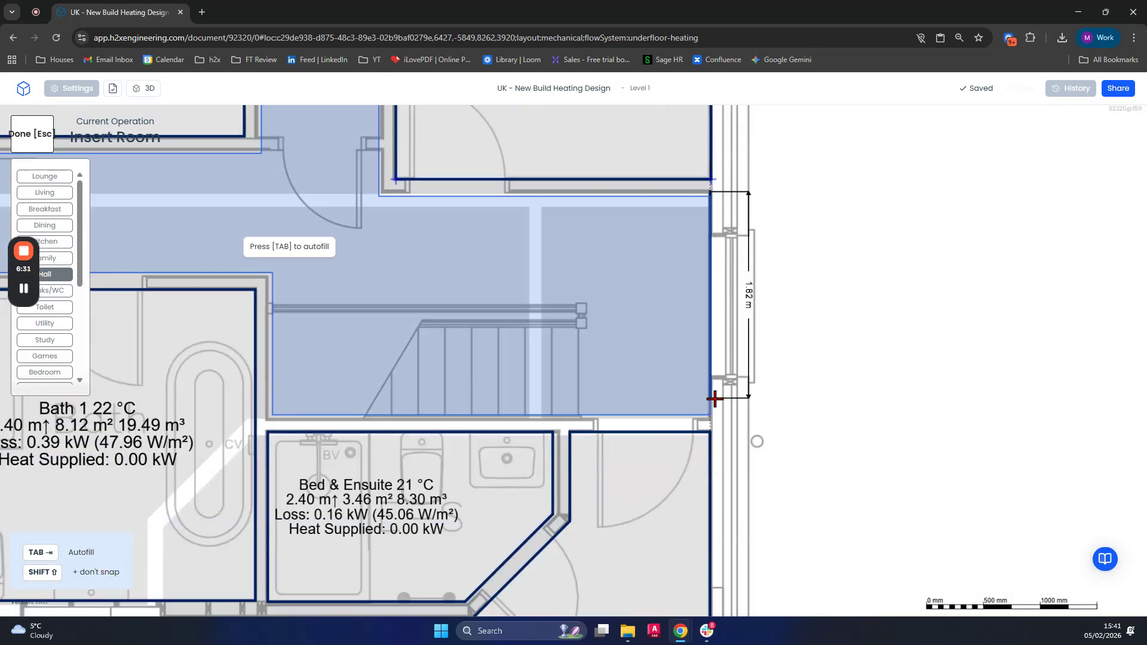
{"action": "scroll", "coordinate": [709, 413], "scroll_direction": "down", "scroll_amount": 4}
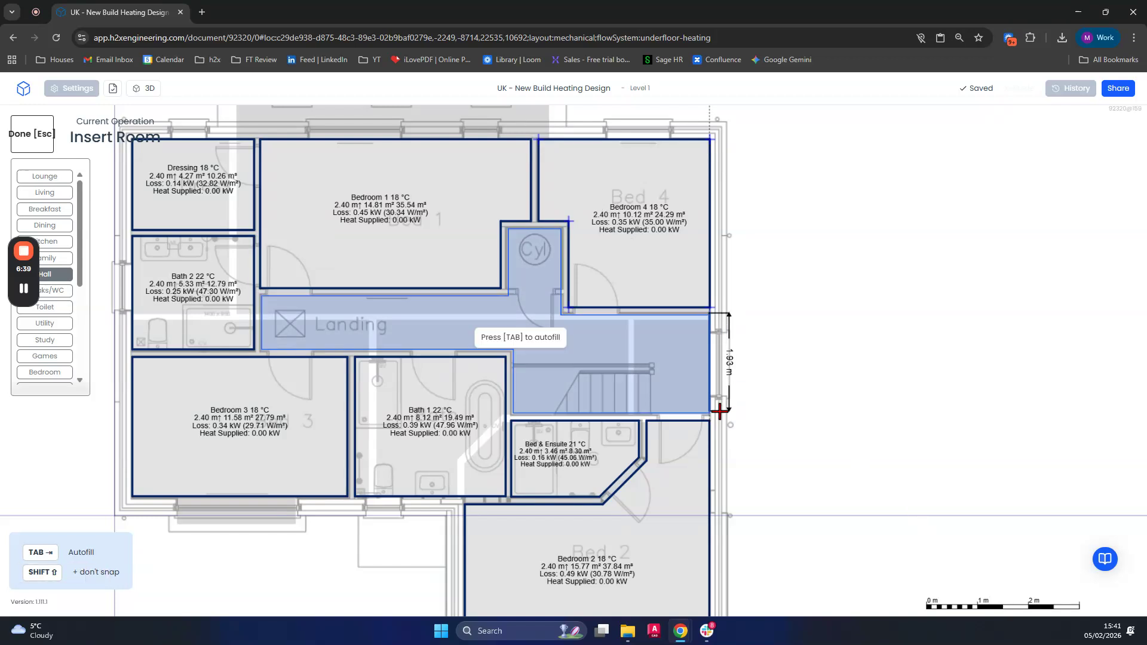
{"action": "key", "text": "Tab"}
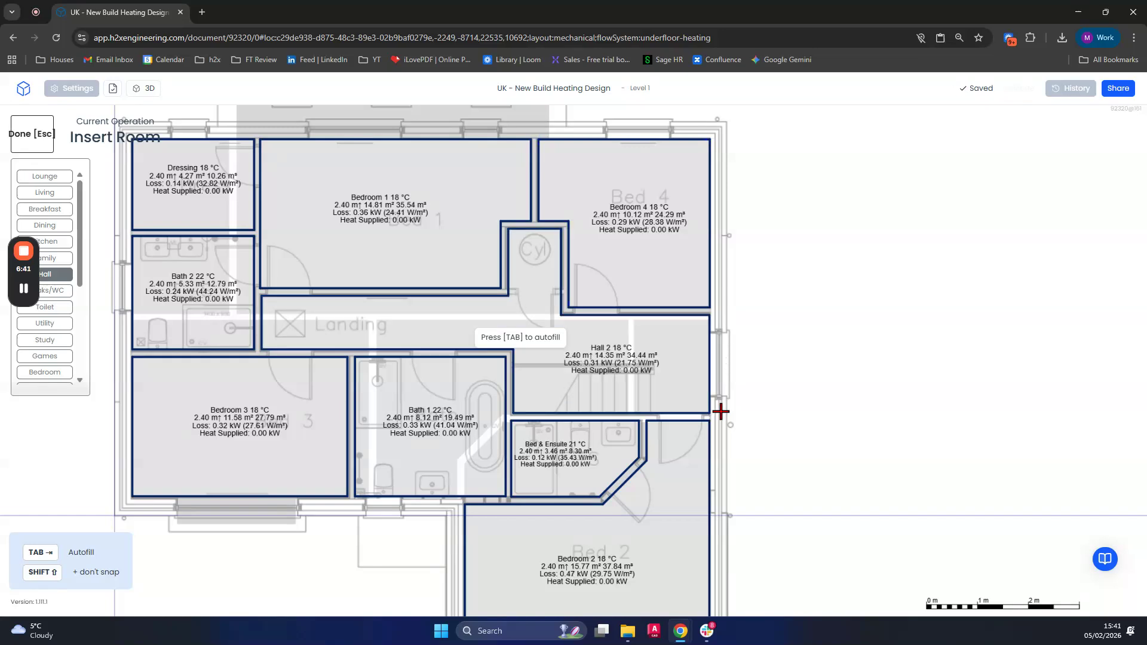
{"action": "key", "text": "Escape"}
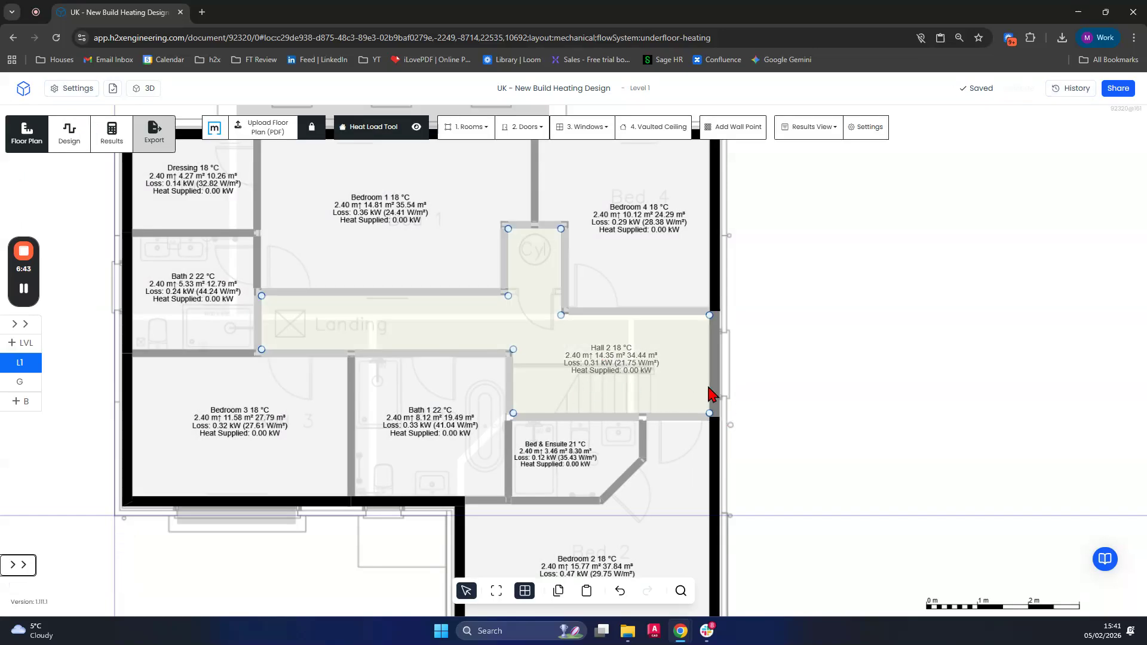
{"action": "left_click", "coordinate": [678, 381]}
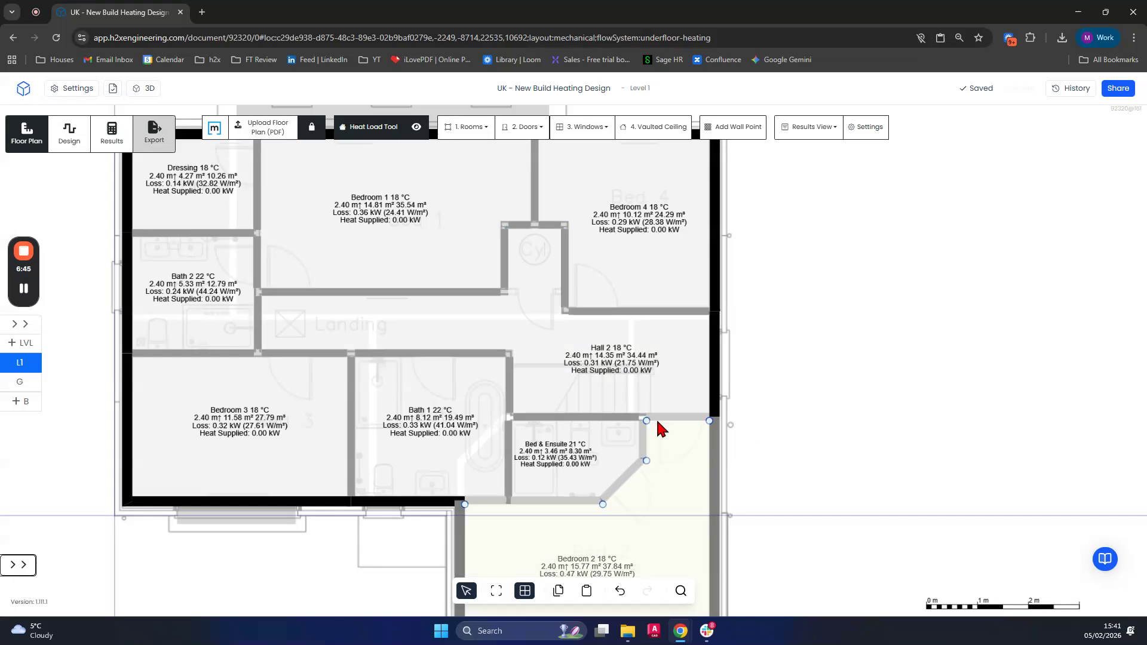
{"action": "left_click_drag", "start_coordinate": [773, 418], "coordinate": [736, 443]}
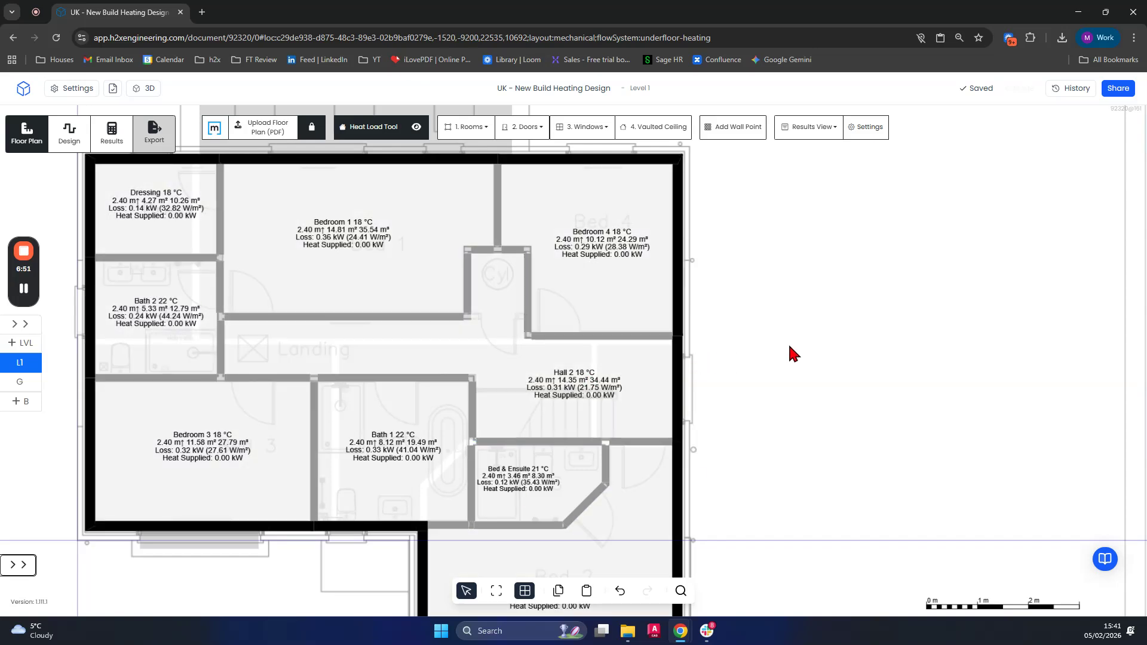
{"action": "scroll", "coordinate": [740, 363], "scroll_direction": "down", "scroll_amount": 3}
{"action": "left_click_drag", "start_coordinate": [734, 371], "coordinate": [714, 410]}
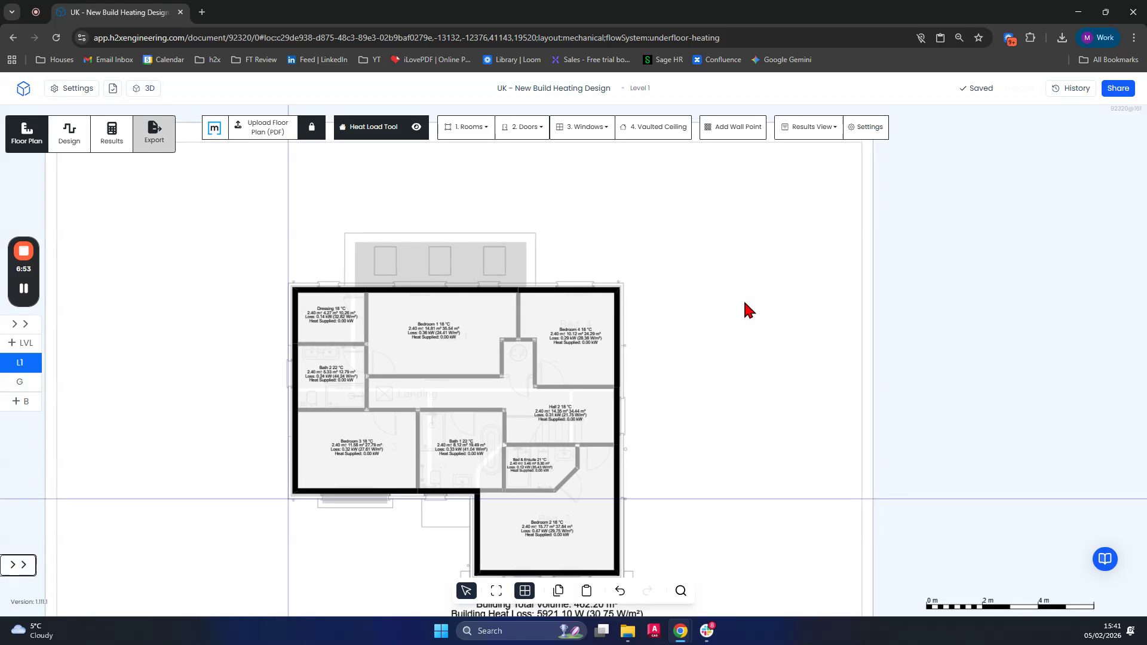
- Insert single doors linking Bedroom 1 to the Dressing room, Bath 2 and the Landing on Level 1
{"action": "left_click", "coordinate": [510, 133]}
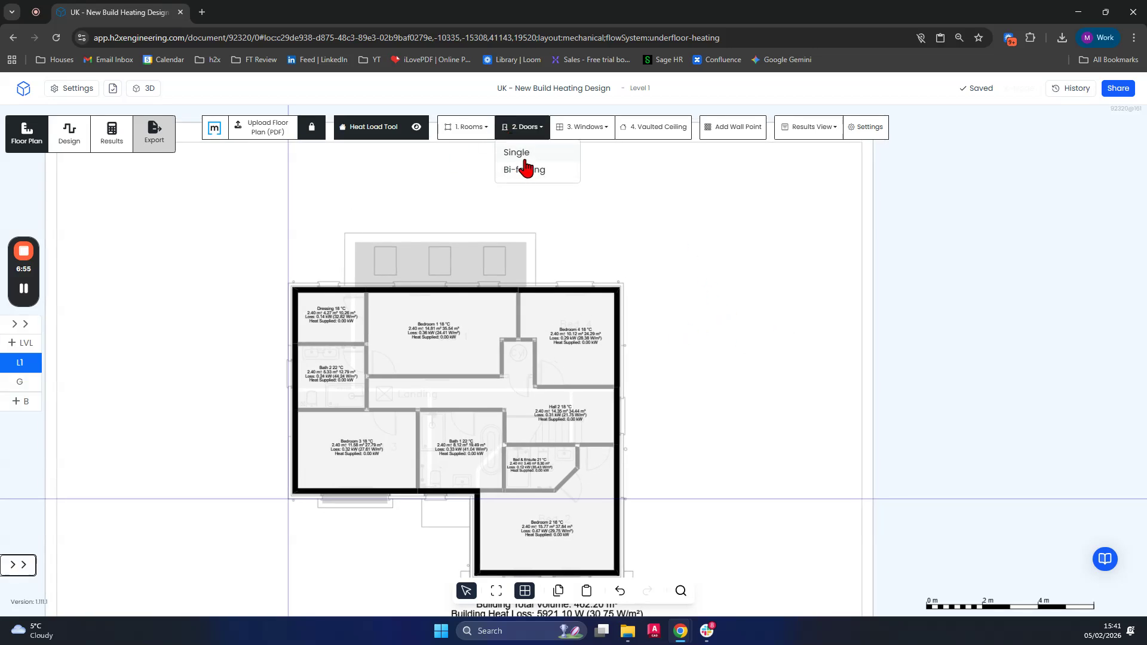
{"action": "left_click", "coordinate": [532, 164]}
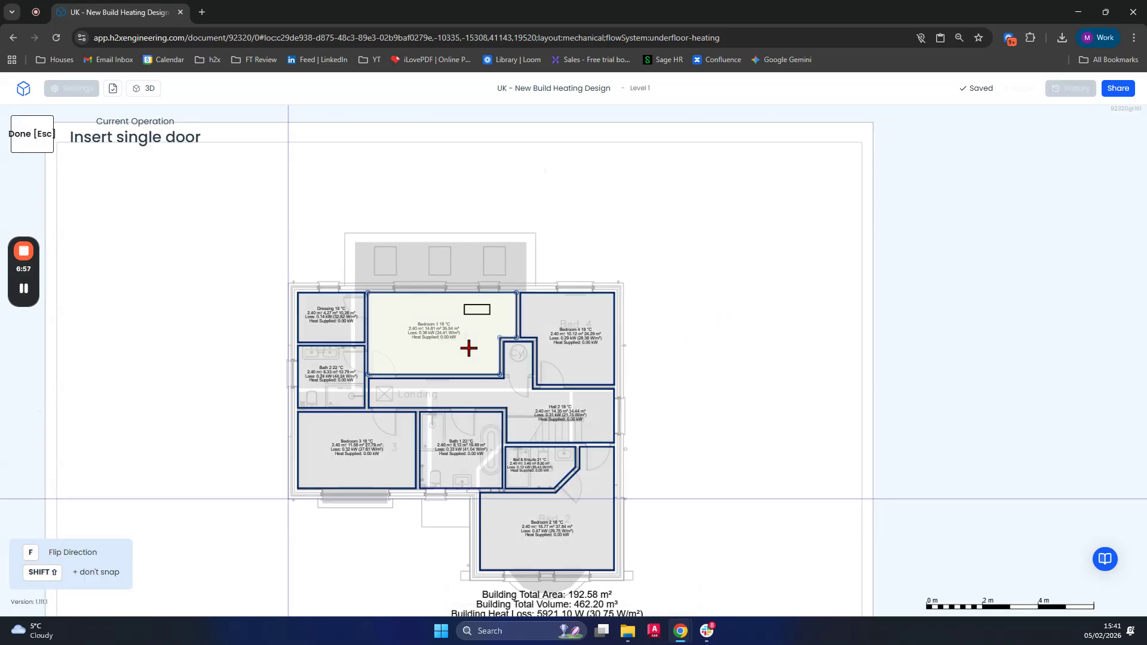
{"action": "scroll", "coordinate": [412, 390], "scroll_direction": "up", "scroll_amount": 5}
{"action": "left_click", "coordinate": [262, 301]}
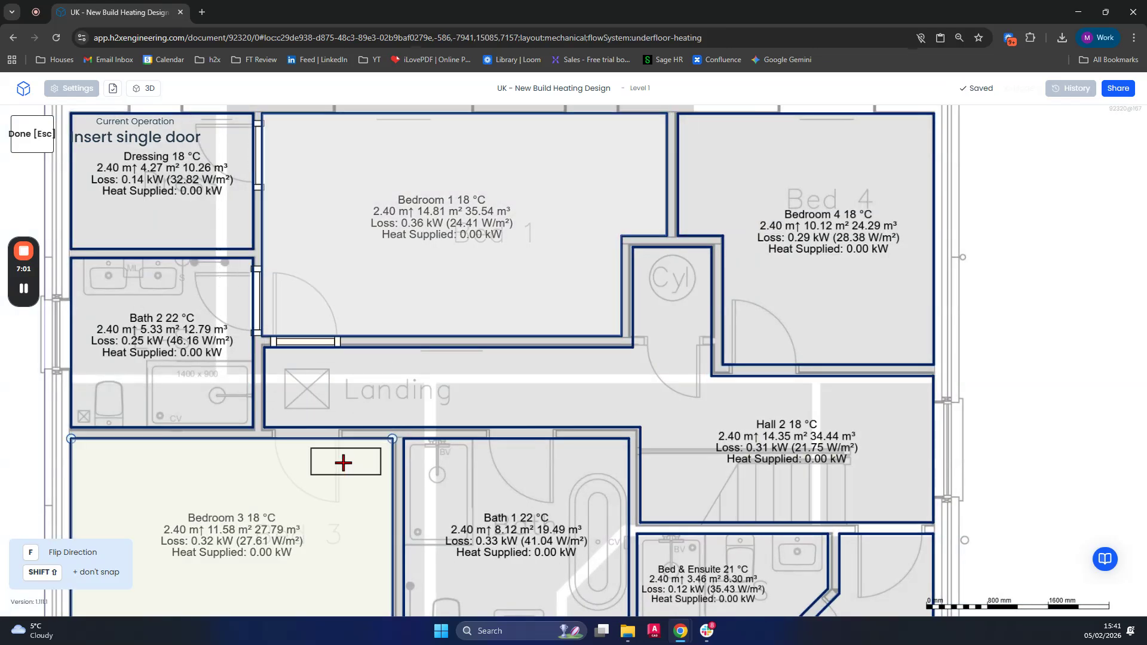
- Add single doors from the Landing into Bedroom 3, Bath 1, Bedroom 2 and Bedroom 4 at the plan's door openings
{"action": "left_click", "coordinate": [309, 435]}
{"action": "left_click", "coordinate": [523, 429]}
{"action": "left_click", "coordinate": [894, 527]}
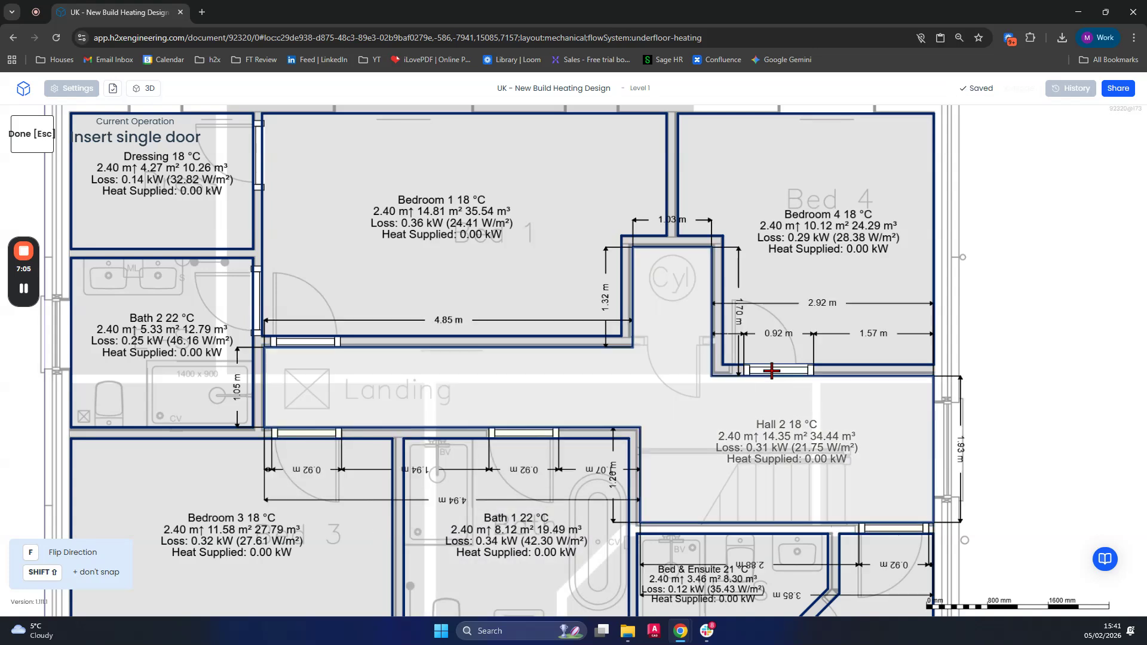
{"action": "left_click", "coordinate": [763, 374]}
- Place a single door in the diagonal wall between Bedroom 2 and its ensuite and finish inserting doors on this level
{"action": "scroll", "coordinate": [968, 399], "scroll_direction": "down", "scroll_amount": 3}
{"action": "middle_click_drag", "start_coordinate": [1080, 435], "coordinate": [779, 256]}
{"action": "scroll", "coordinate": [533, 358], "scroll_direction": "up", "scroll_amount": 5}
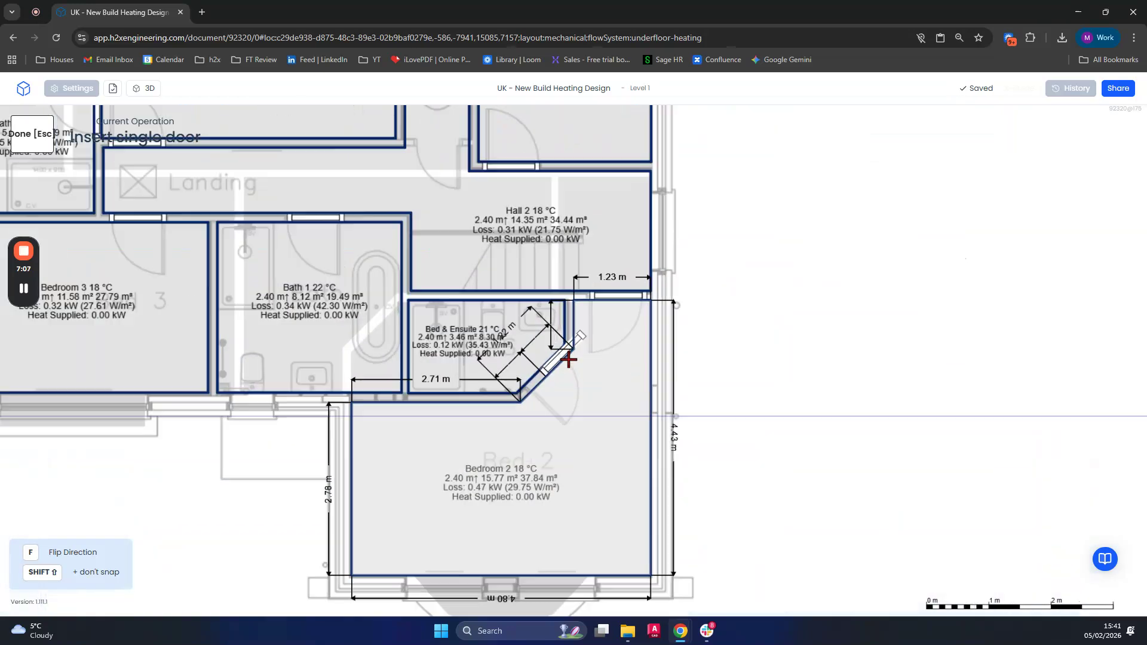
{"action": "scroll", "coordinate": [547, 382], "scroll_direction": "up", "scroll_amount": 2}
{"action": "left_click", "coordinate": [558, 376]}
{"action": "scroll", "coordinate": [558, 376], "scroll_direction": "down", "scroll_amount": 4}
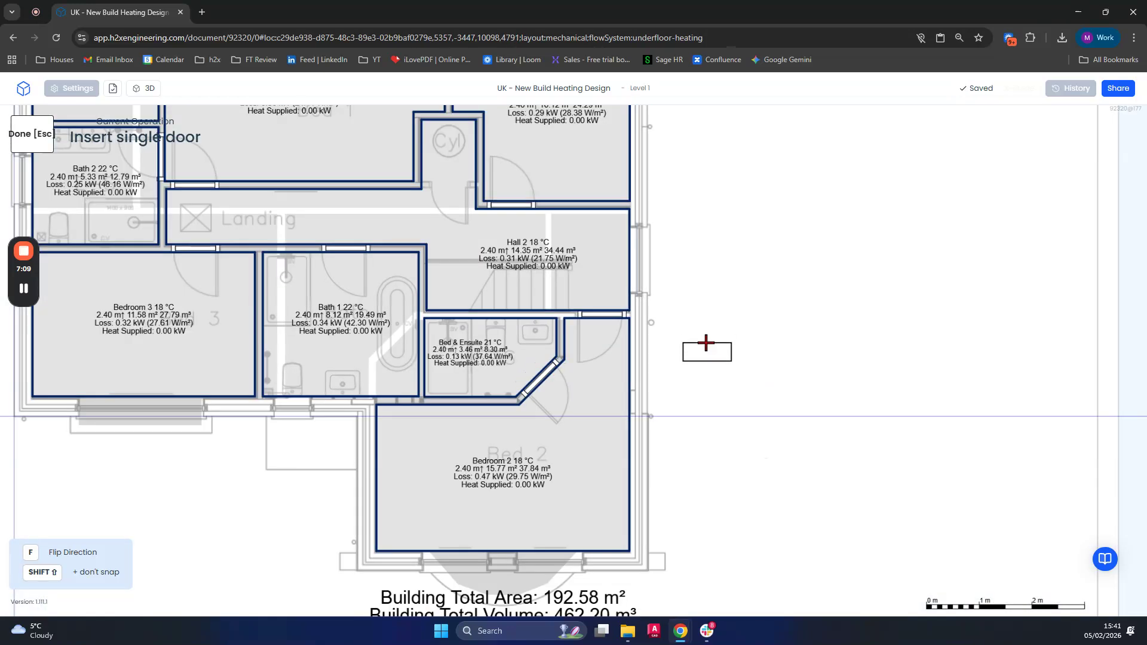
{"action": "key", "text": "Escape"}
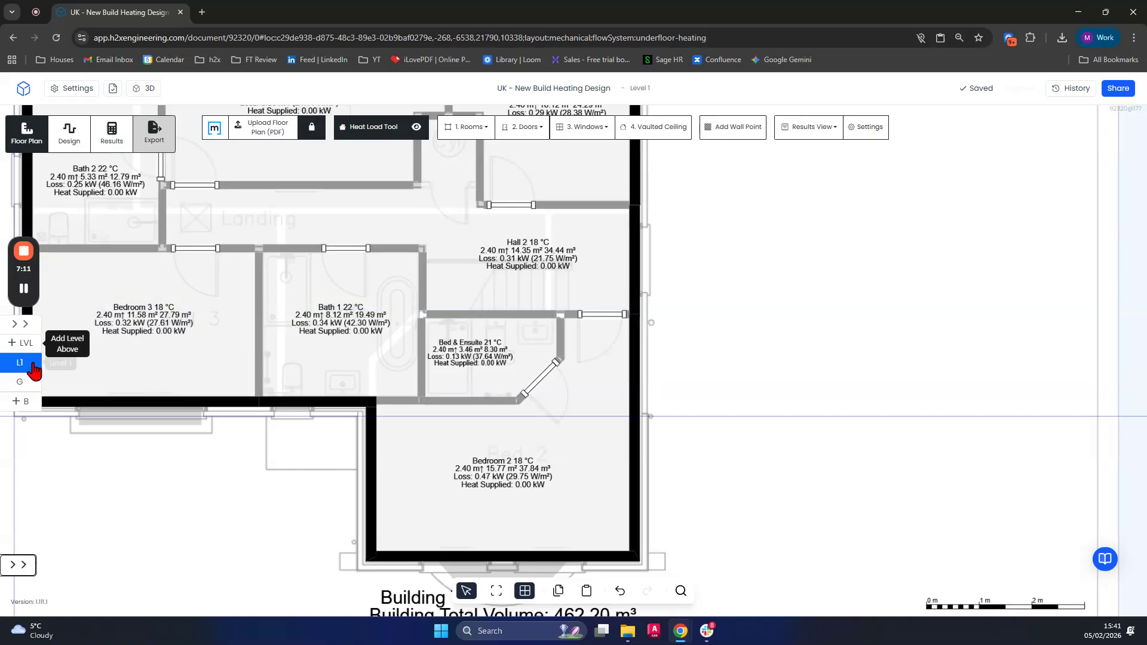
- Switch to the Ground level and insert single doors linking the Hall to the WC area, Living room, Snug and Kitchen
{"action": "left_click", "coordinate": [20, 382]}
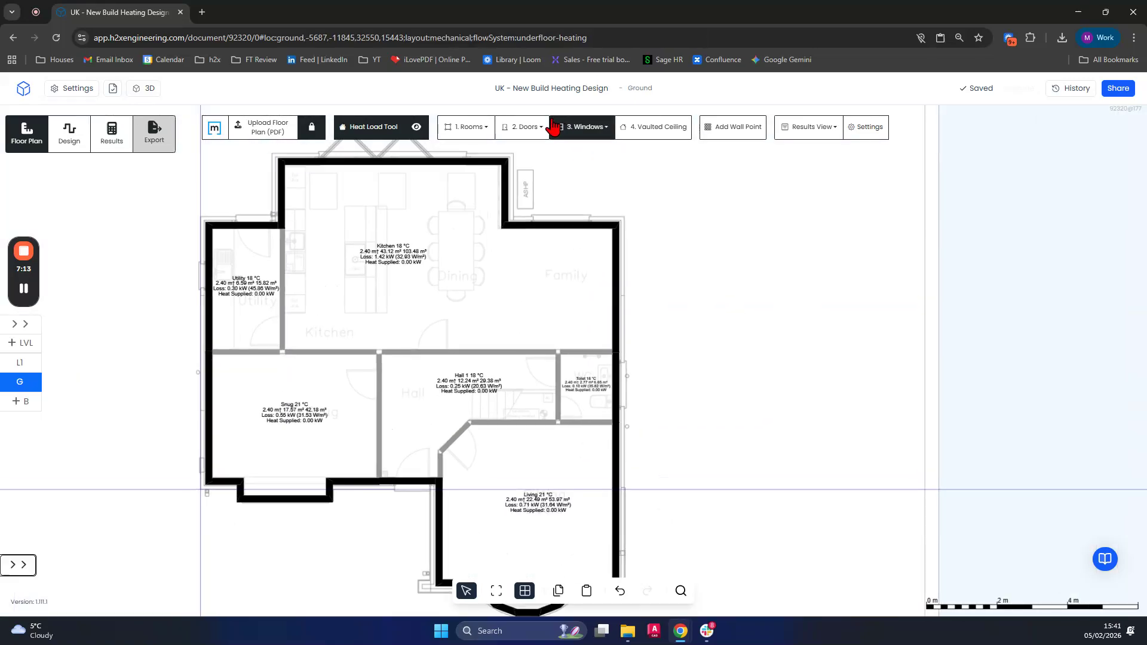
{"action": "left_click", "coordinate": [553, 128]}
{"action": "left_click", "coordinate": [539, 134]}
{"action": "left_click", "coordinate": [540, 154]}
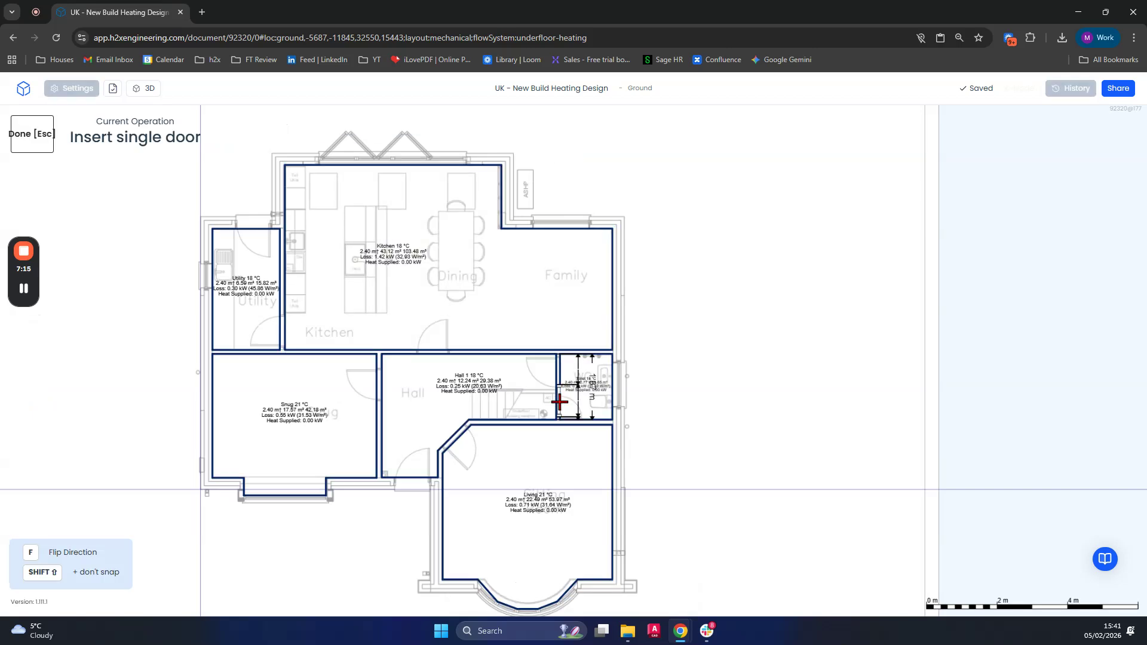
{"action": "left_click", "coordinate": [561, 376]}
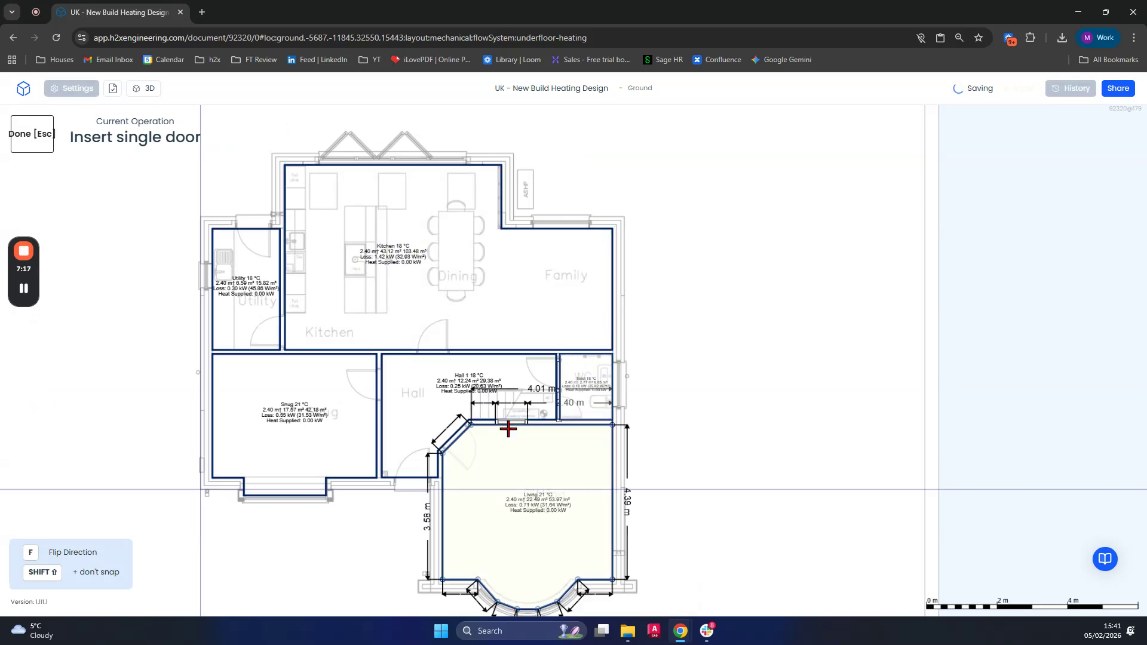
{"action": "left_click", "coordinate": [379, 388]}
{"action": "left_click", "coordinate": [434, 350]}
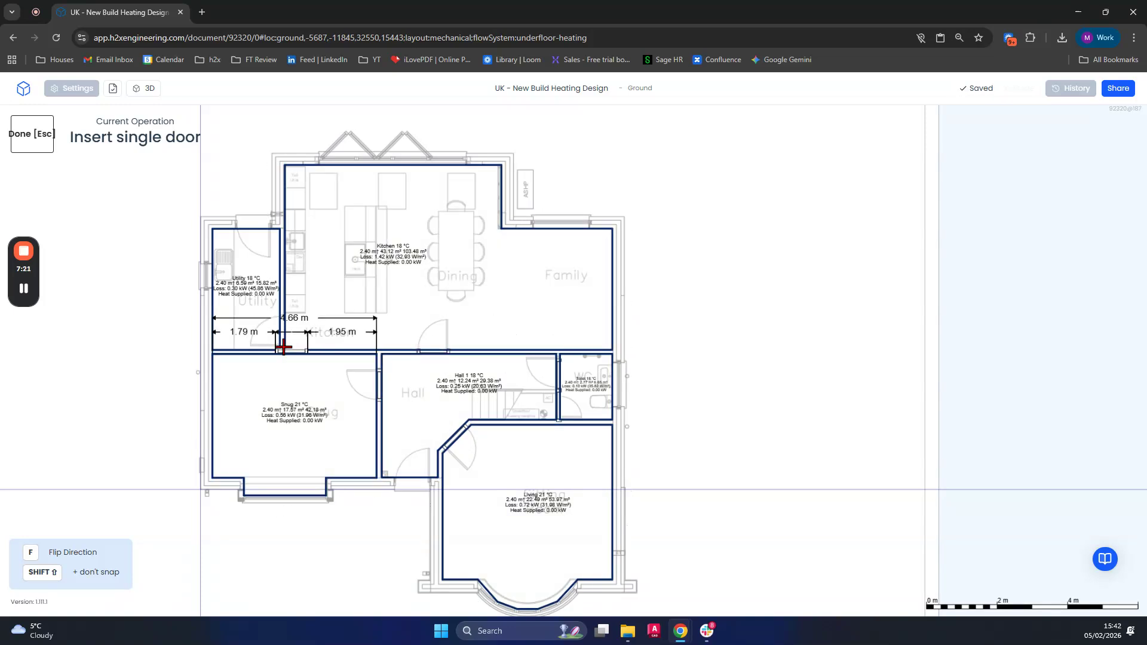
- Add single doors at the Utility's rear outer wall and the Hall's front entrance, ending door insertion
{"action": "left_click", "coordinate": [254, 228]}
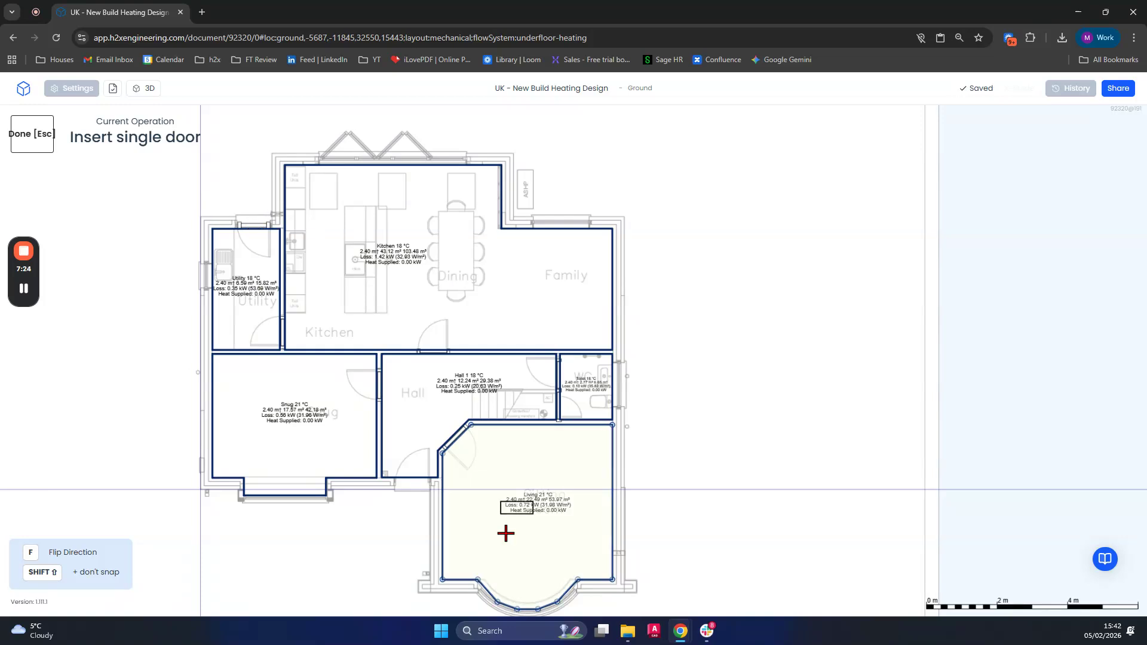
{"action": "left_click", "coordinate": [414, 478]}
{"action": "key", "text": "Escape"}
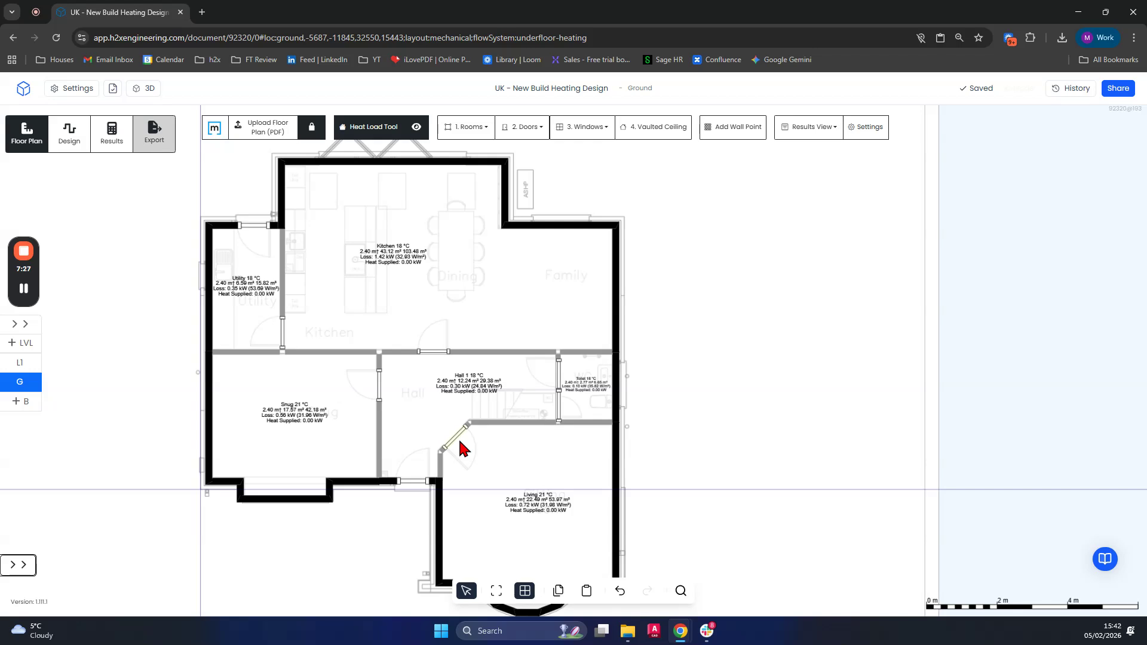
- Shift the upper door in the Hall-to-WC wall along to the wall's end, matching the plan, and deselect it
{"action": "scroll", "coordinate": [452, 437], "scroll_direction": "up", "scroll_amount": 3}
{"action": "scroll", "coordinate": [635, 313], "scroll_direction": "up", "scroll_amount": 3}
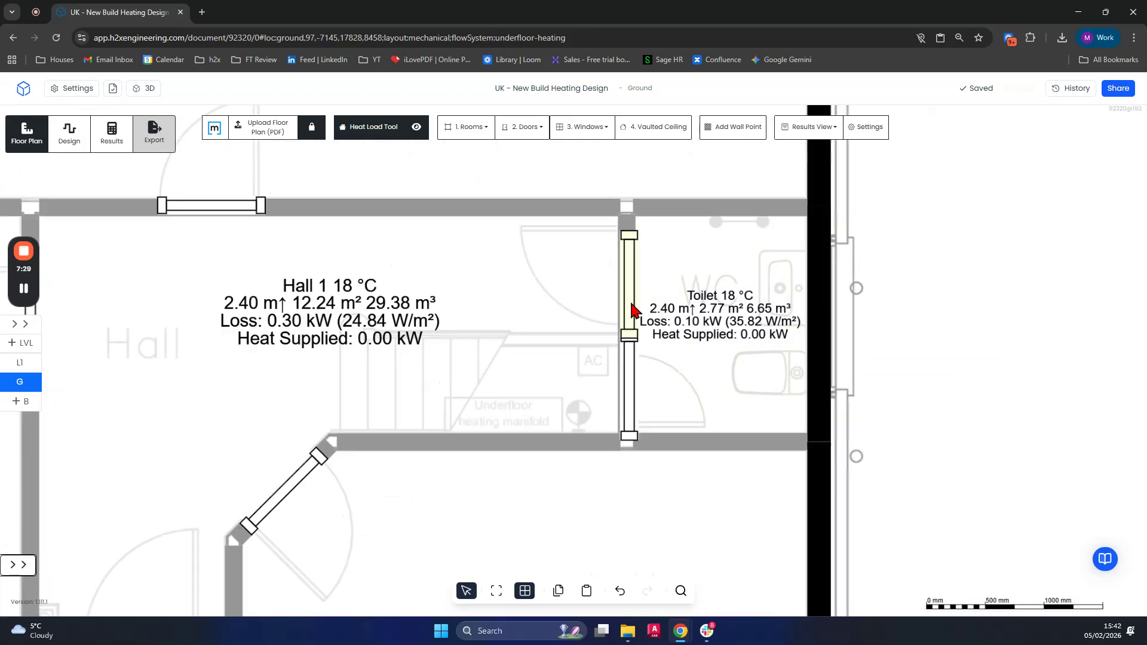
{"action": "left_click", "coordinate": [625, 276]}
{"action": "left_click_drag", "start_coordinate": [630, 273], "coordinate": [630, 272]}
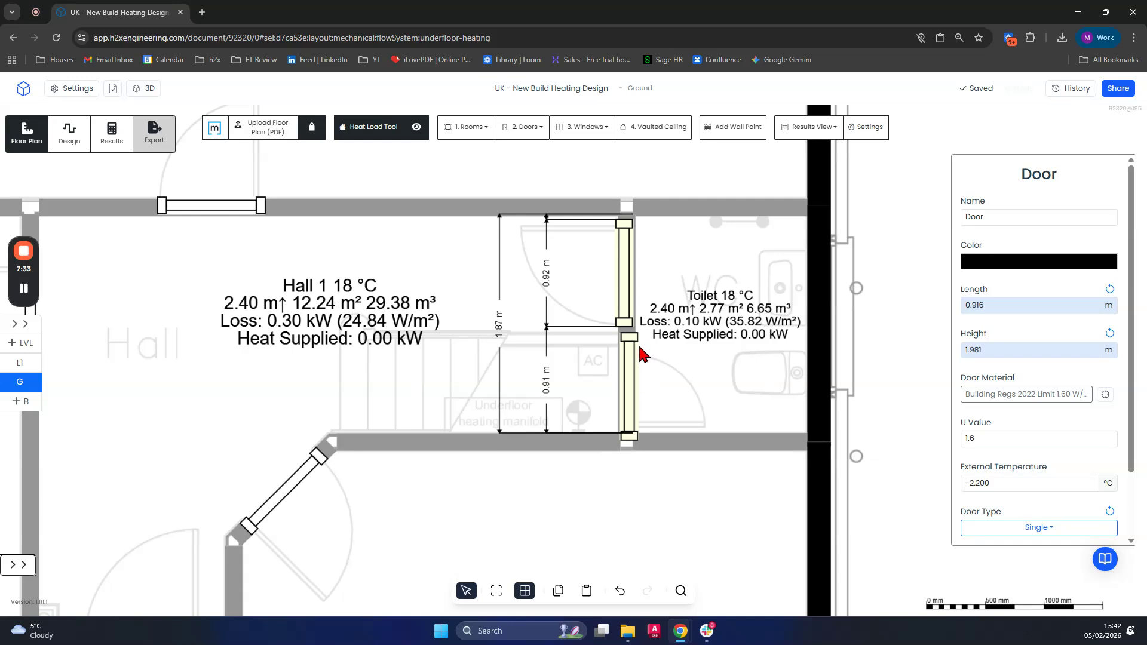
{"action": "scroll", "coordinate": [621, 399], "scroll_direction": "down", "scroll_amount": 10}
{"action": "left_click", "coordinate": [646, 342]}
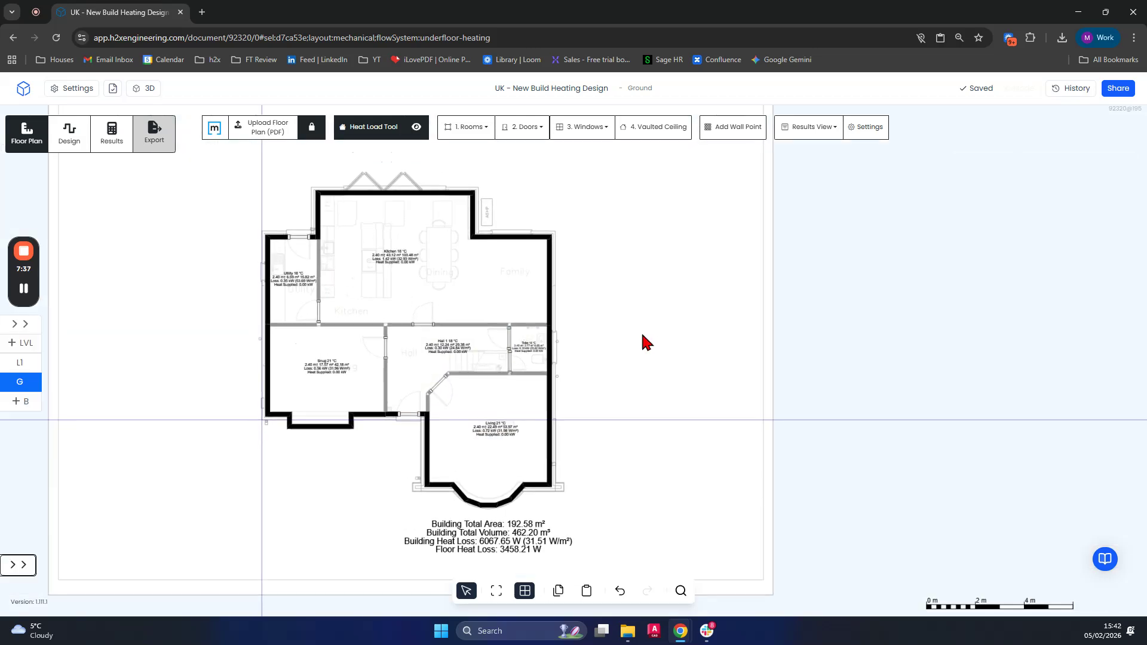
- Insert a bi-folding door in the Kitchen's rear outer wall at the folding doors drawn on the plan
{"action": "left_click", "coordinate": [546, 135]}
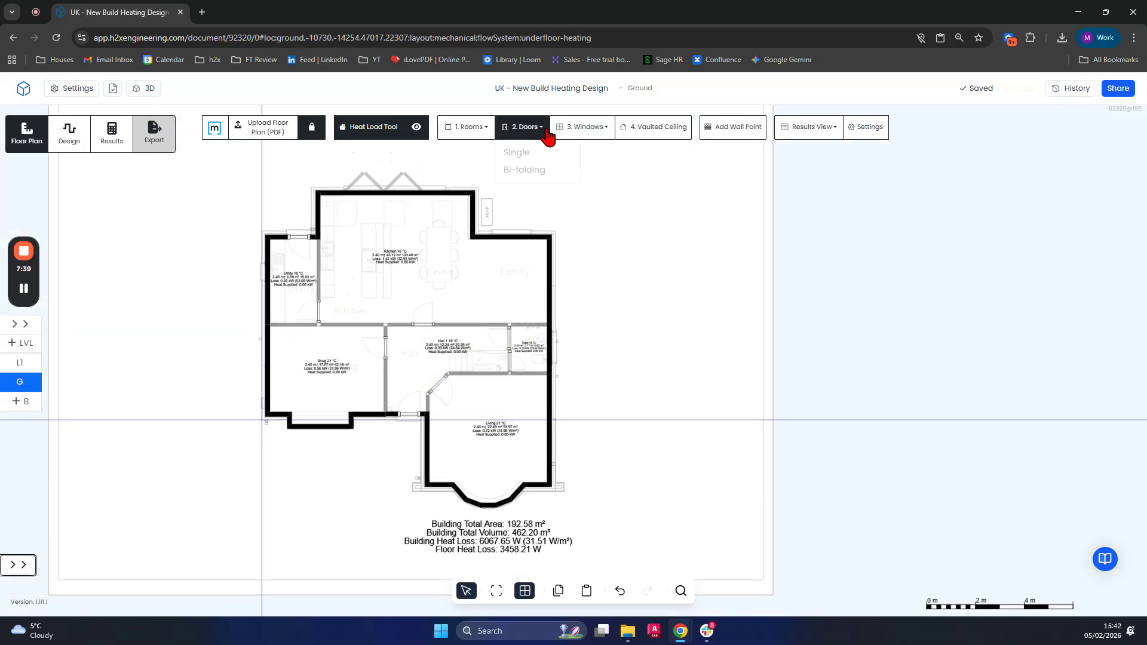
{"action": "left_click", "coordinate": [539, 171]}
{"action": "scroll", "coordinate": [341, 187], "scroll_direction": "up", "scroll_amount": 3}
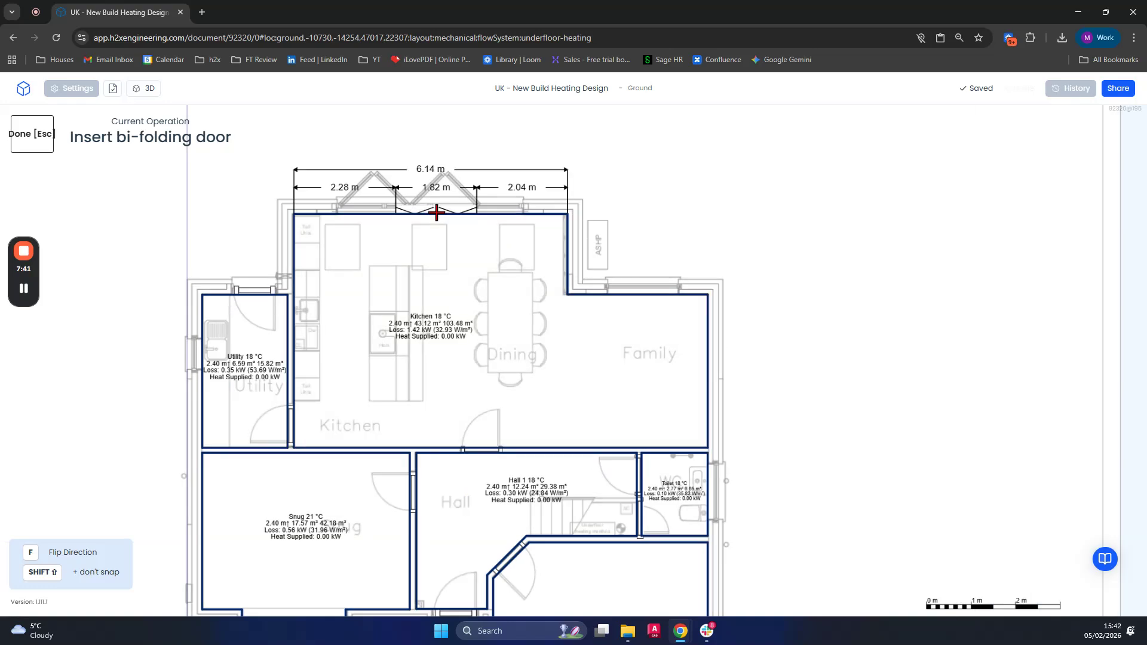
{"action": "scroll", "coordinate": [367, 212], "scroll_direction": "up", "scroll_amount": 2}
{"action": "left_click", "coordinate": [383, 208]}
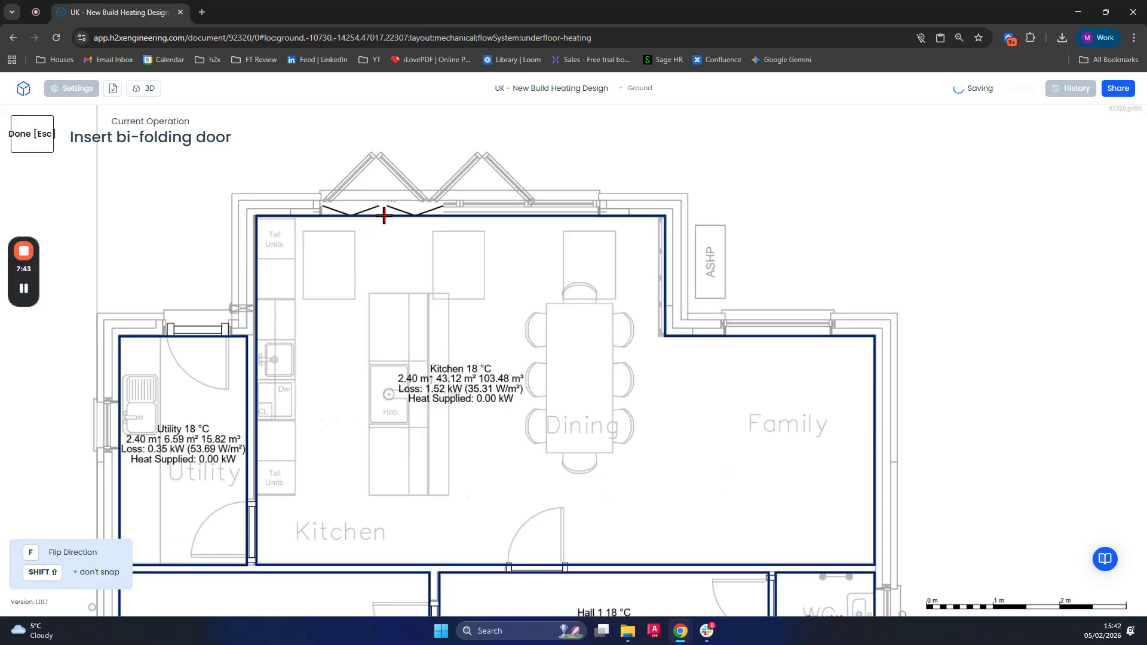
- Set the bi-folding door's length to 3.5 m and slide it along the wall towards the plan's opening
{"action": "double_click", "coordinate": [1011, 311]}
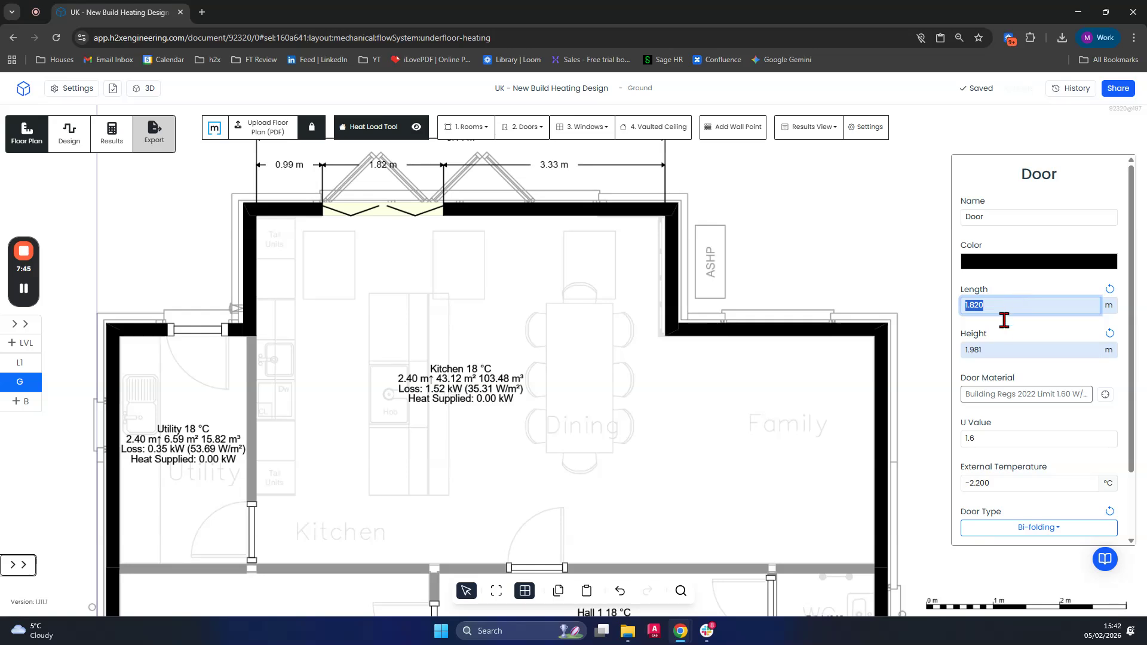
{"action": "type", "text": "3.500"}
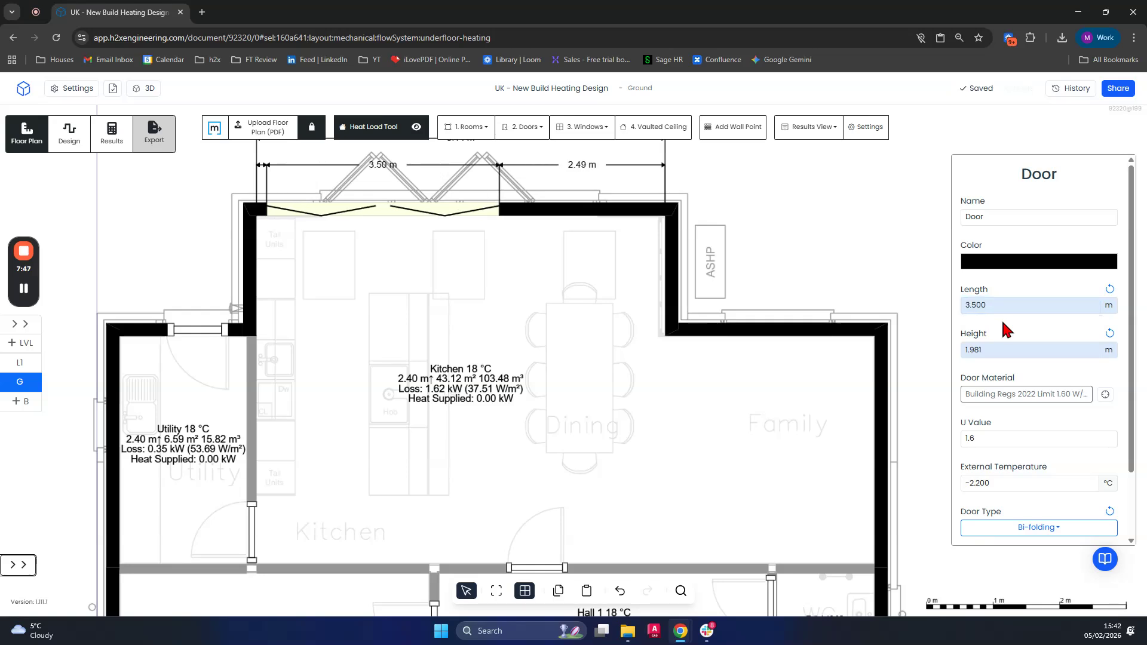
{"action": "left_click_drag", "start_coordinate": [412, 210], "coordinate": [437, 204]}
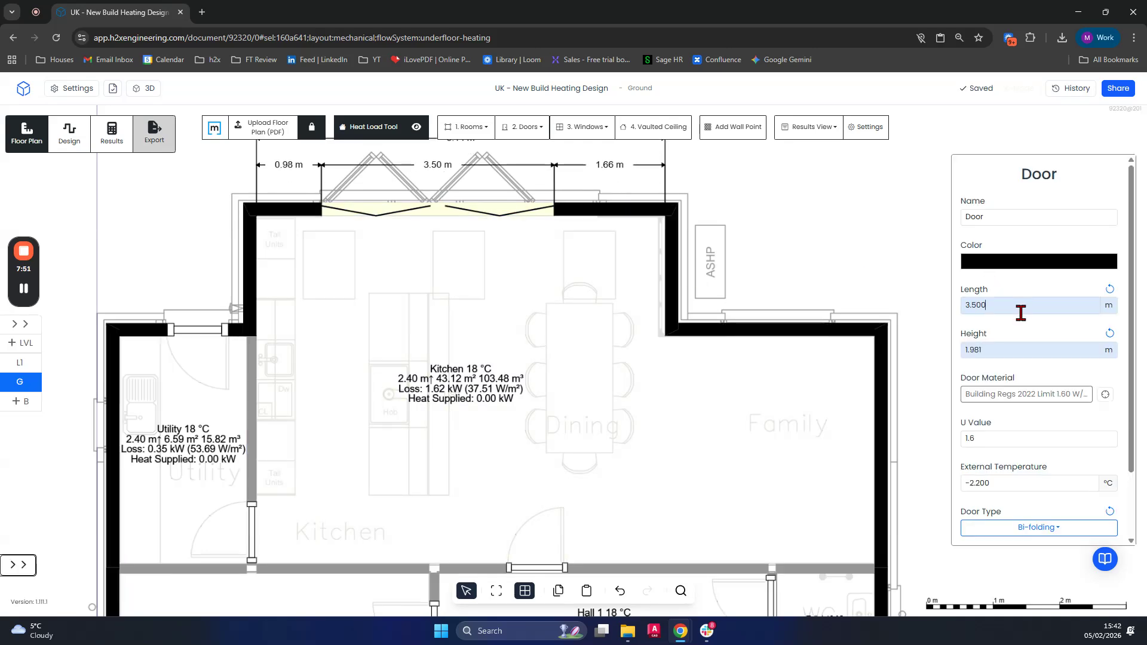
- Set the bi-folding door's length to 4 m and centre it in the wall with about 1.07 m on each side
{"action": "type", "text": "4"}
{"action": "key", "text": "Return"}
{"action": "left_click_drag", "start_coordinate": [437, 206], "coordinate": [472, 210]}
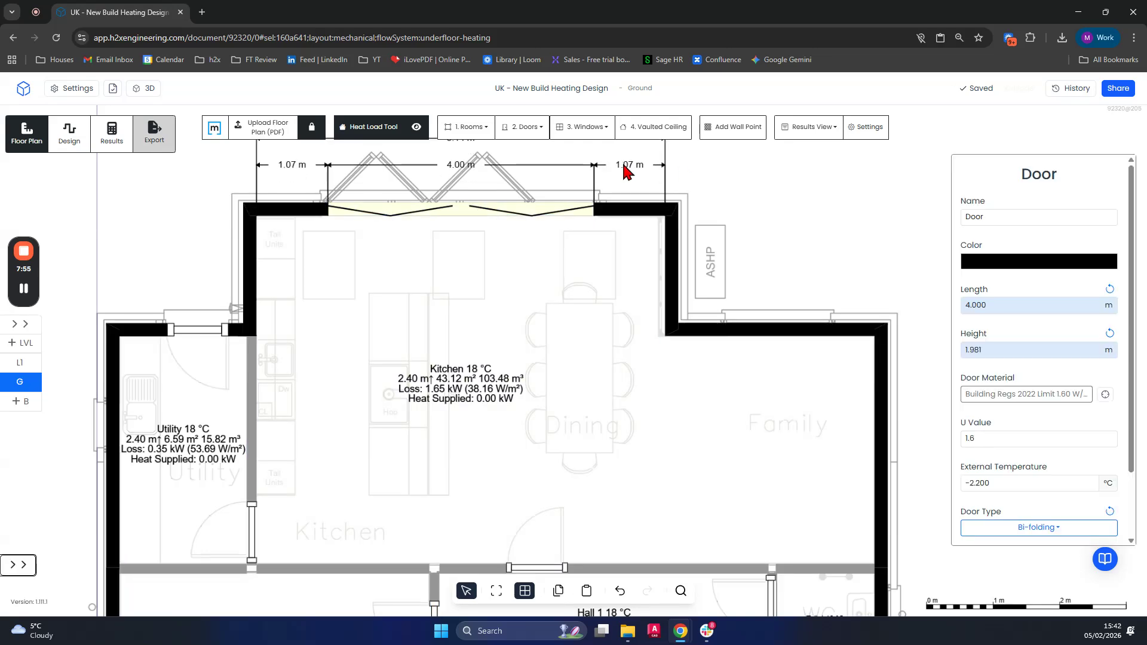
{"action": "scroll", "coordinate": [624, 162], "scroll_direction": "down", "scroll_amount": 3}
{"action": "left_click", "coordinate": [744, 200]}
- On Level 1, draw a window about 1.77 m wide in Bedroom 1's outer wall over the plan's larger opening
{"action": "left_click_drag", "start_coordinate": [859, 267], "coordinate": [768, 297]}
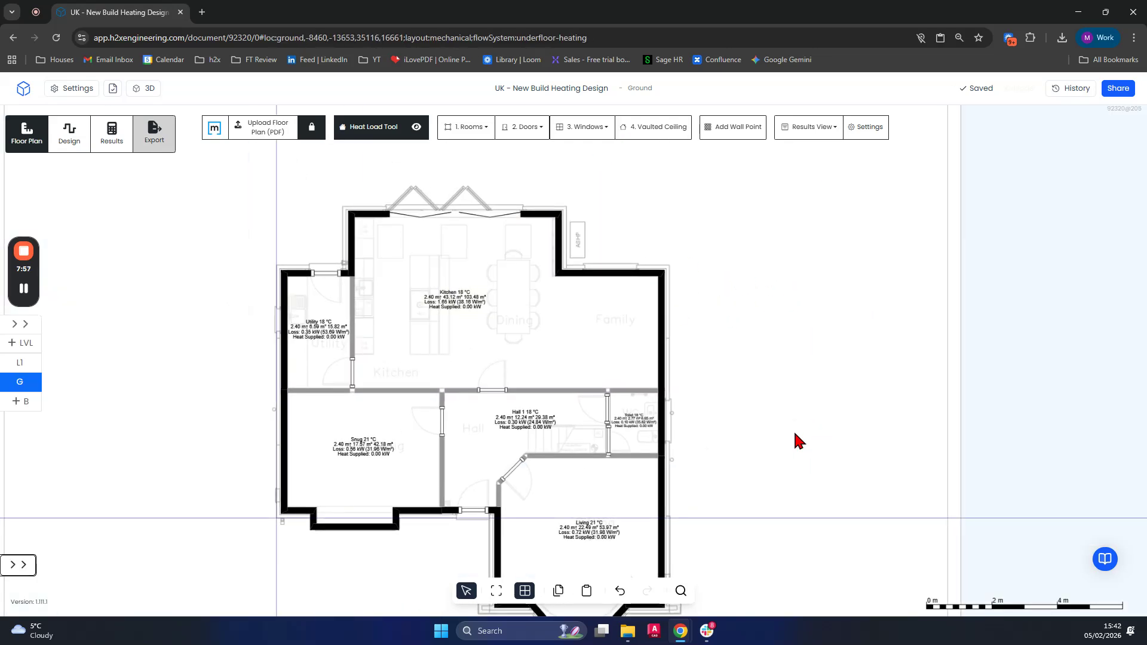
{"action": "left_click_drag", "start_coordinate": [798, 443], "coordinate": [727, 409]}
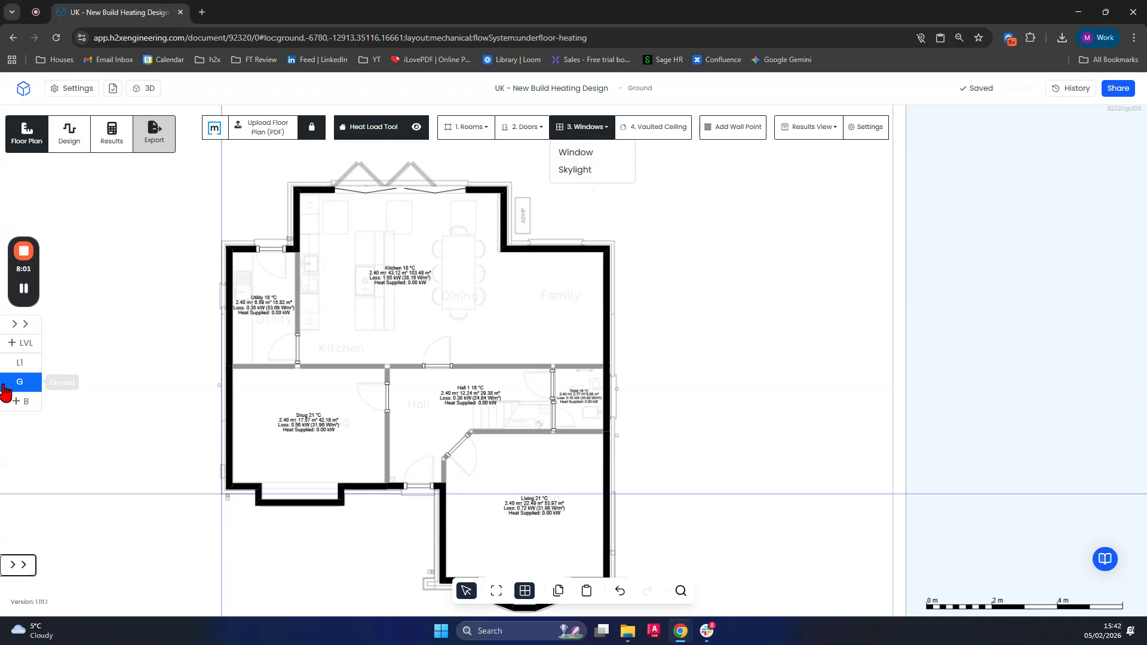
{"action": "left_click", "coordinate": [18, 363]}
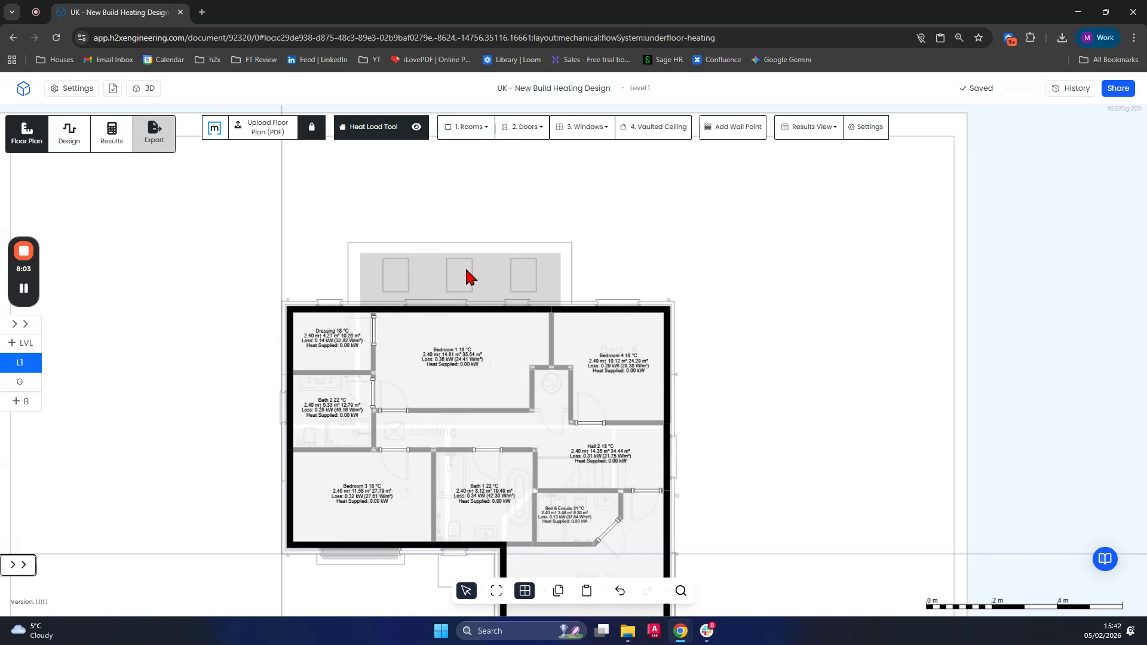
{"action": "scroll", "coordinate": [466, 277], "scroll_direction": "up", "scroll_amount": 5}
{"action": "left_click", "coordinate": [582, 126]}
{"action": "left_click", "coordinate": [592, 149]}
{"action": "scroll", "coordinate": [359, 334], "scroll_direction": "up", "scroll_amount": 5}
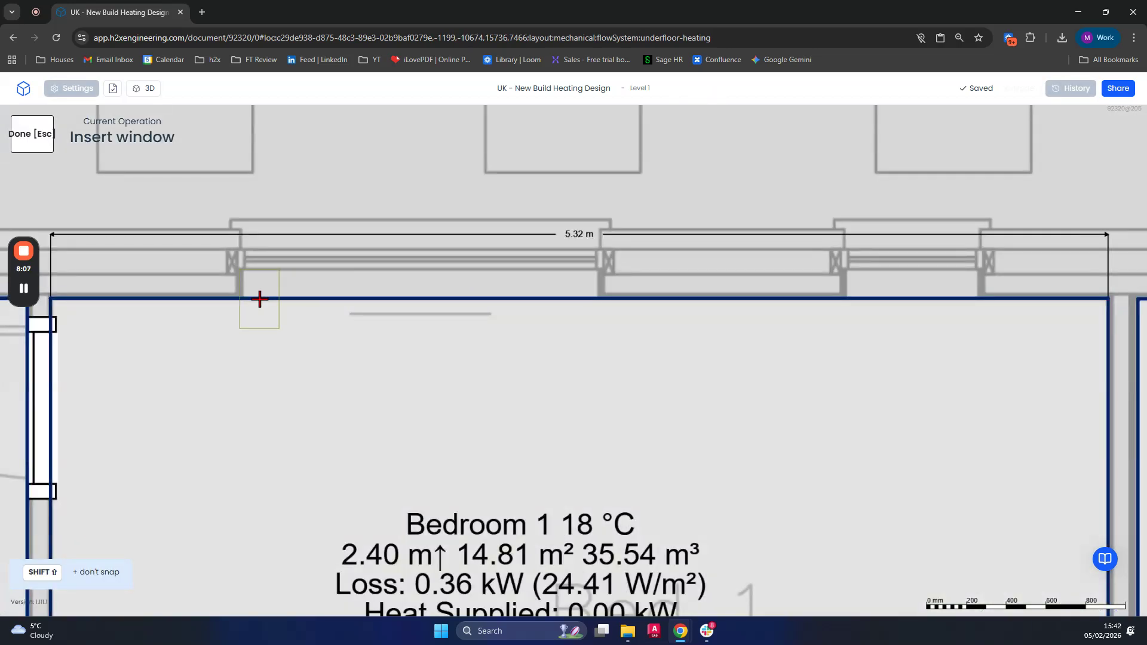
{"action": "left_click_drag", "start_coordinate": [245, 300], "coordinate": [598, 298]}
{"action": "key", "text": "Escape"}
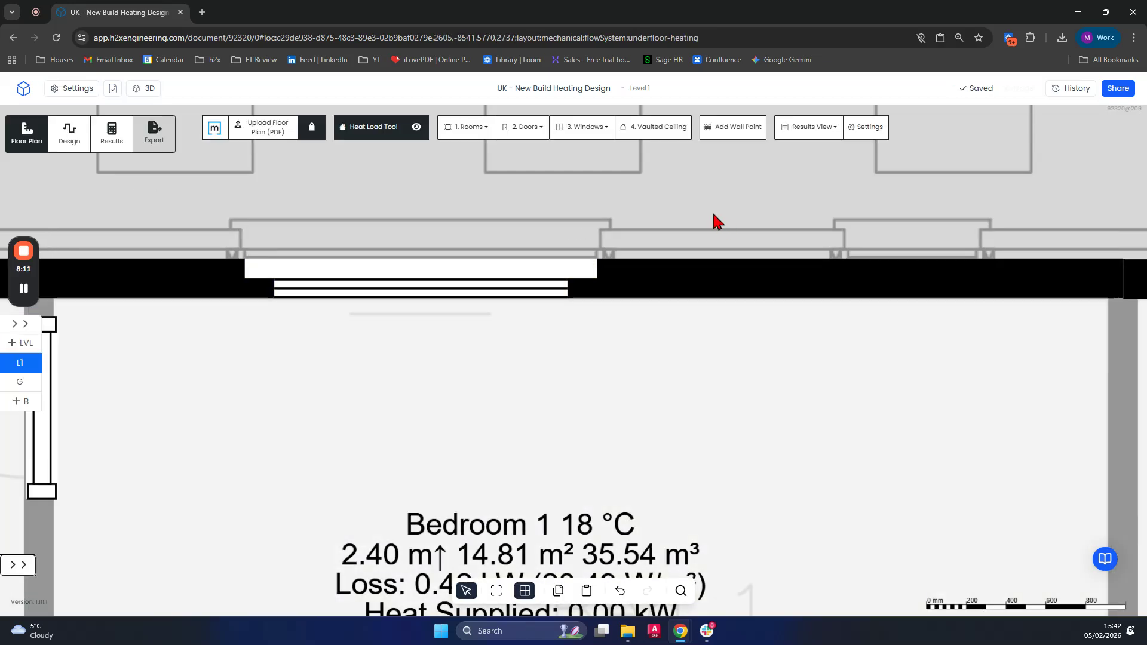
- Draw a second window in Bedroom 1's outer wall over the smaller opening near Bedroom 4
{"action": "left_click_drag", "start_coordinate": [767, 157], "coordinate": [403, 150]}
{"action": "left_click", "coordinate": [579, 127]}
{"action": "left_click", "coordinate": [571, 149]}
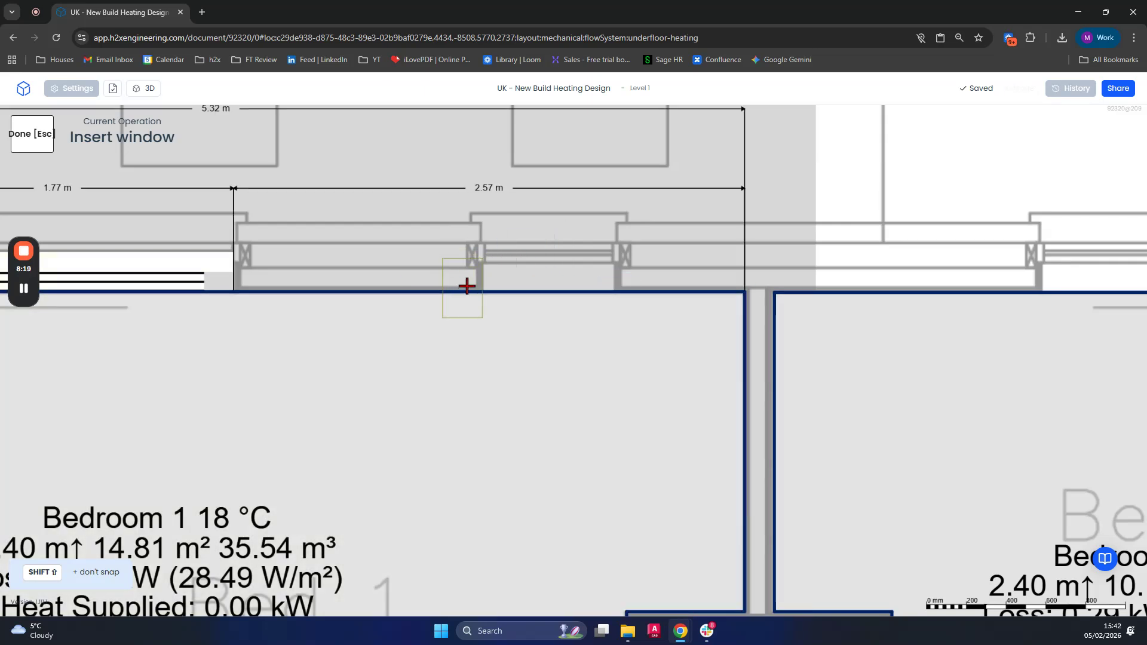
{"action": "scroll", "coordinate": [468, 286], "scroll_direction": "up", "scroll_amount": 3}
{"action": "left_click_drag", "start_coordinate": [489, 297], "coordinate": [707, 297]}
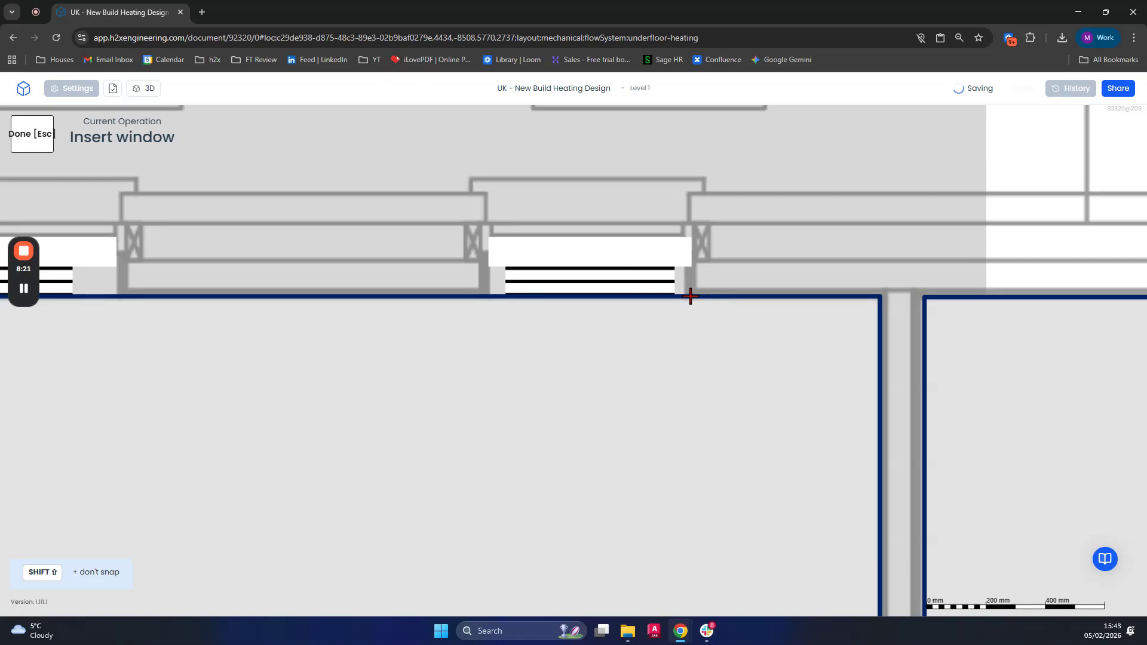
{"action": "left_click", "coordinate": [690, 296]}
- Draw a window about 1.2 m wide in Bedroom 4's outer wall over the plan's opening
{"action": "scroll", "coordinate": [679, 282], "scroll_direction": "down", "scroll_amount": 5}
{"action": "middle_click_drag", "start_coordinate": [679, 281], "coordinate": [392, 256]}
{"action": "middle_click_drag", "start_coordinate": [684, 179], "coordinate": [376, 249]}
{"action": "left_click", "coordinate": [583, 132]}
{"action": "left_click", "coordinate": [567, 167]}
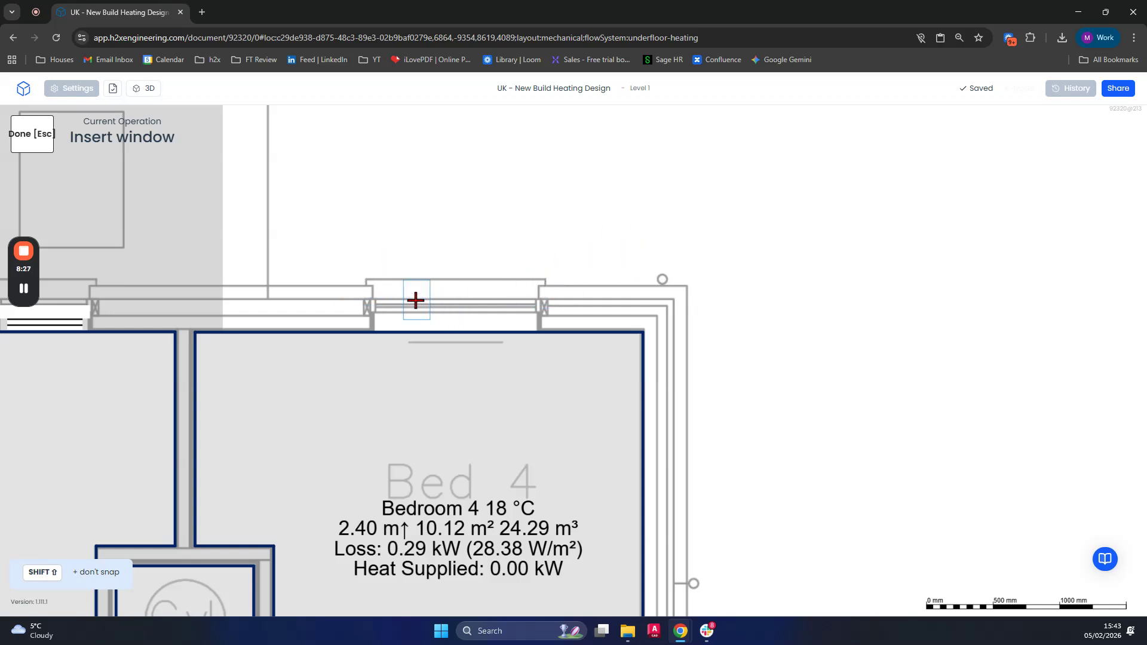
{"action": "left_click", "coordinate": [376, 294]}
{"action": "double_click", "coordinate": [571, 285]}
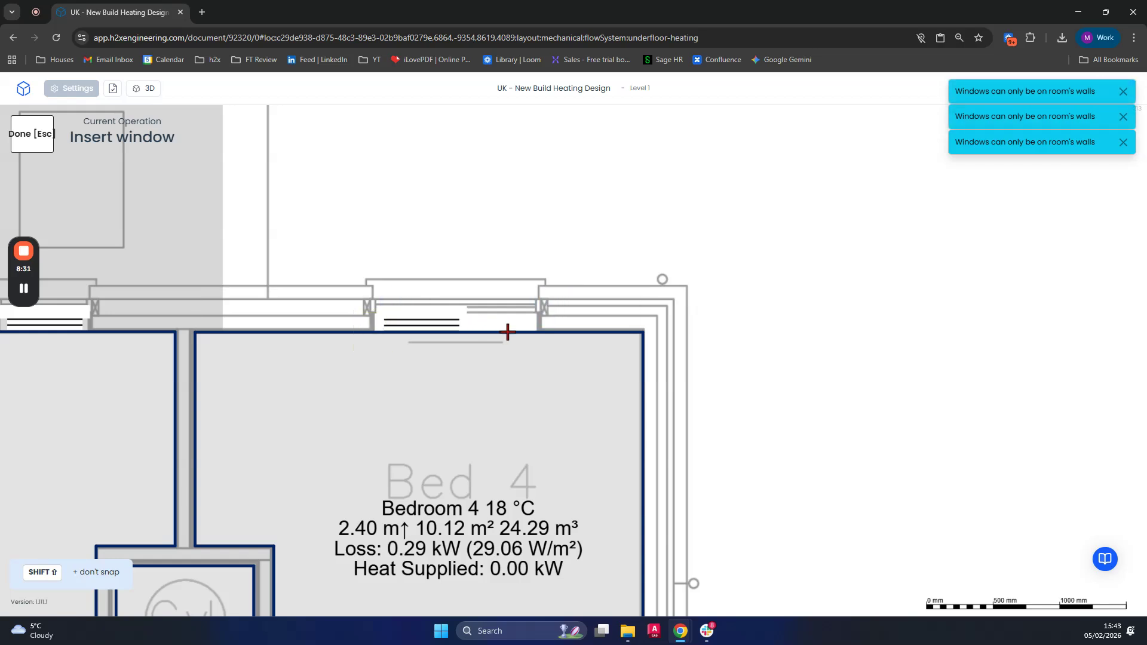
{"action": "left_click", "coordinate": [538, 333]}
- Draw a window in Hall 2's outer wall over the plan's opening beside the staircase
{"action": "scroll", "coordinate": [598, 335], "scroll_direction": "down", "scroll_amount": 3}
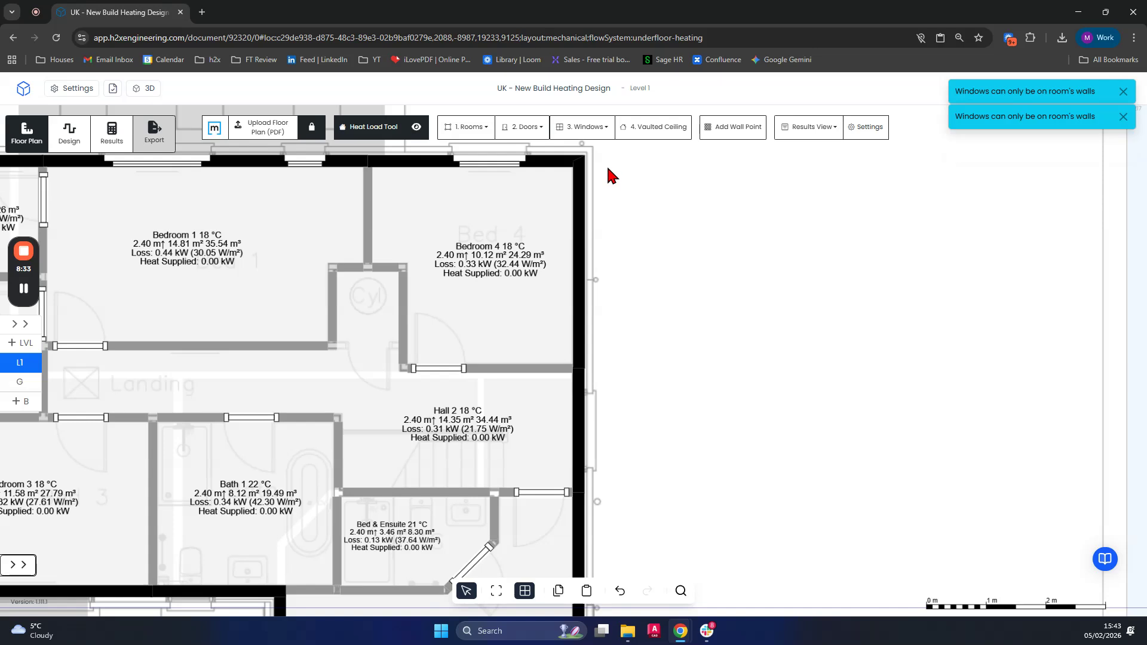
{"action": "left_click", "coordinate": [590, 138]}
{"action": "left_click", "coordinate": [586, 149]}
{"action": "key", "text": "Escape"}
{"action": "left_click", "coordinate": [586, 135]}
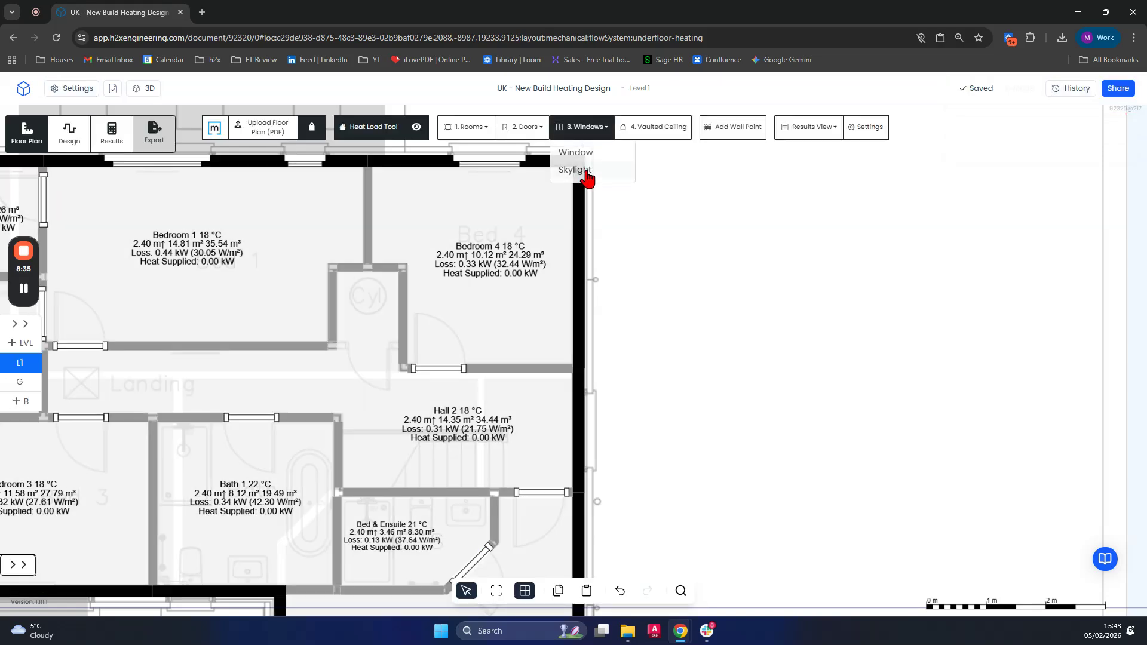
{"action": "left_click", "coordinate": [576, 153]}
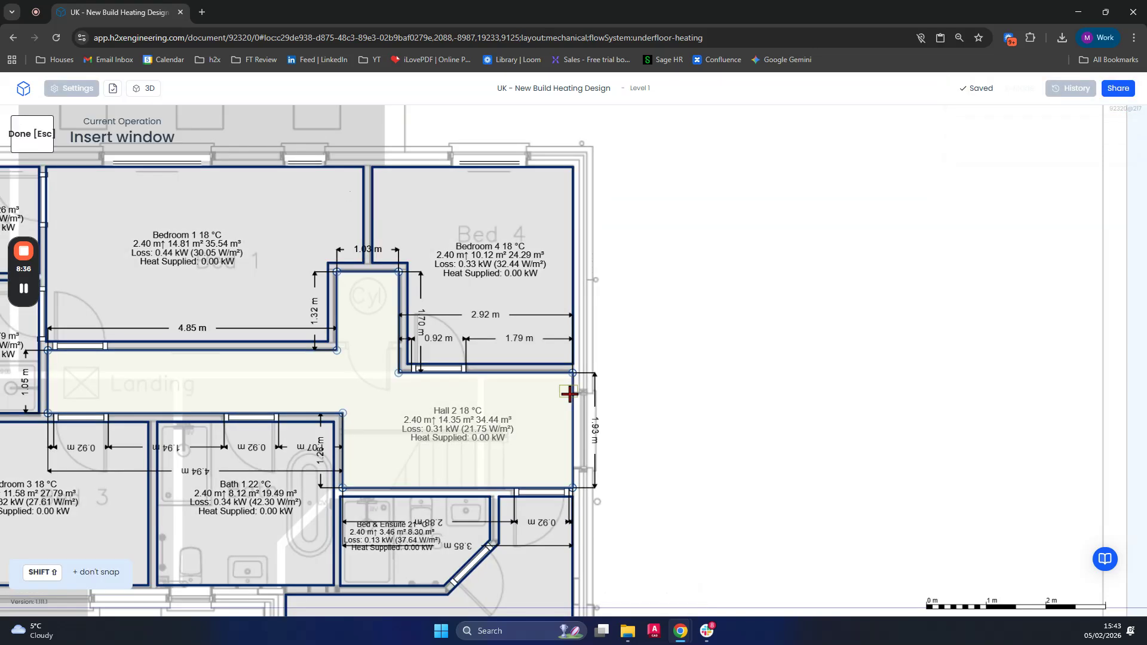
{"action": "left_click", "coordinate": [584, 466]}
- Draw a window in Bedroom 2's front wall over the plan's right-hand opening
{"action": "scroll", "coordinate": [753, 341], "scroll_direction": "down", "scroll_amount": 3}
{"action": "left_click", "coordinate": [587, 135]}
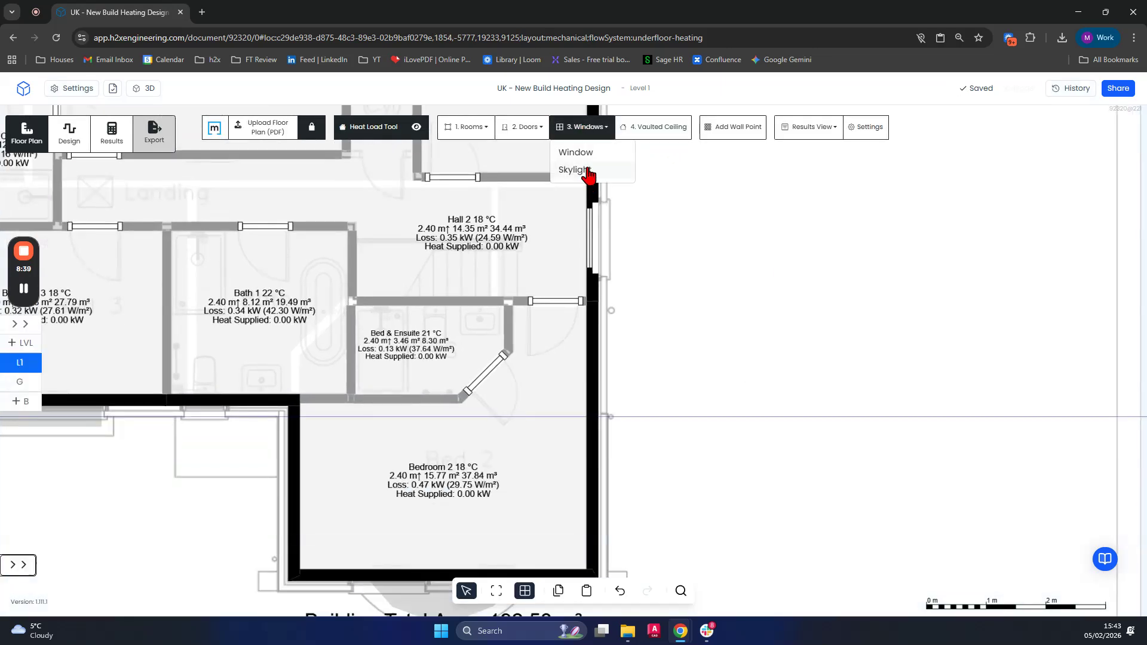
{"action": "left_click", "coordinate": [576, 153]}
{"action": "scroll", "coordinate": [657, 359], "scroll_direction": "down", "scroll_amount": 4}
{"action": "scroll", "coordinate": [604, 361], "scroll_direction": "up", "scroll_amount": 3}
{"action": "left_click", "coordinate": [554, 351]}
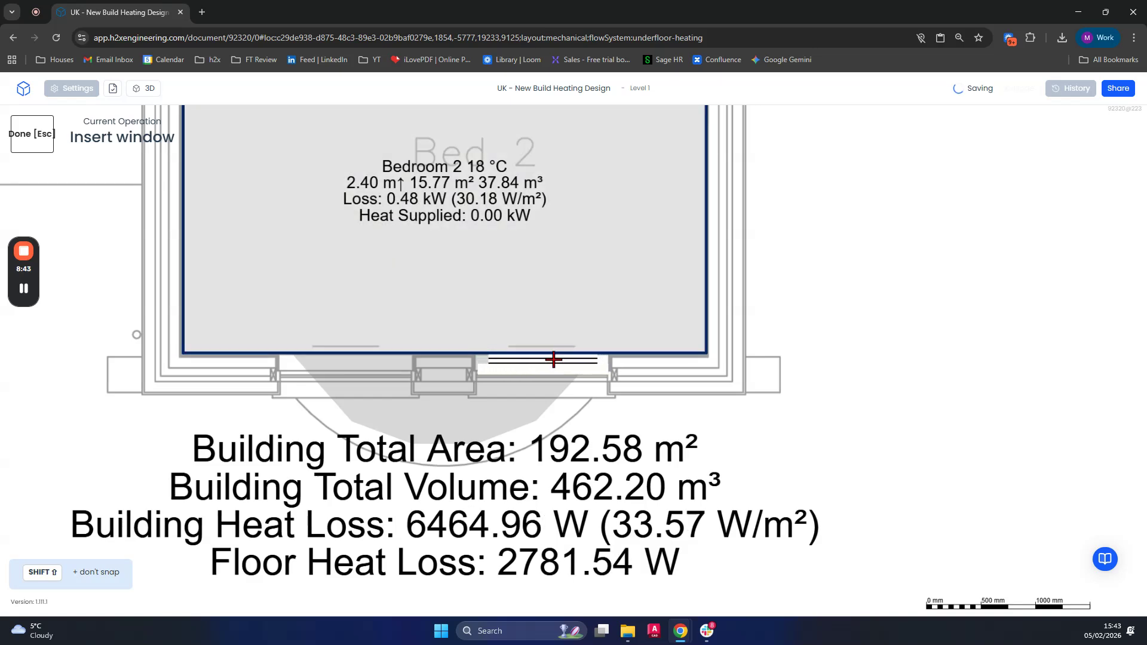
{"action": "left_click", "coordinate": [501, 358]}
- Draw a second window in Bedroom 2's front wall over the plan's left-hand opening
{"action": "scroll", "coordinate": [763, 346], "scroll_direction": "down", "scroll_amount": 3}
{"action": "left_click", "coordinate": [586, 135]}
{"action": "left_click", "coordinate": [576, 153]}
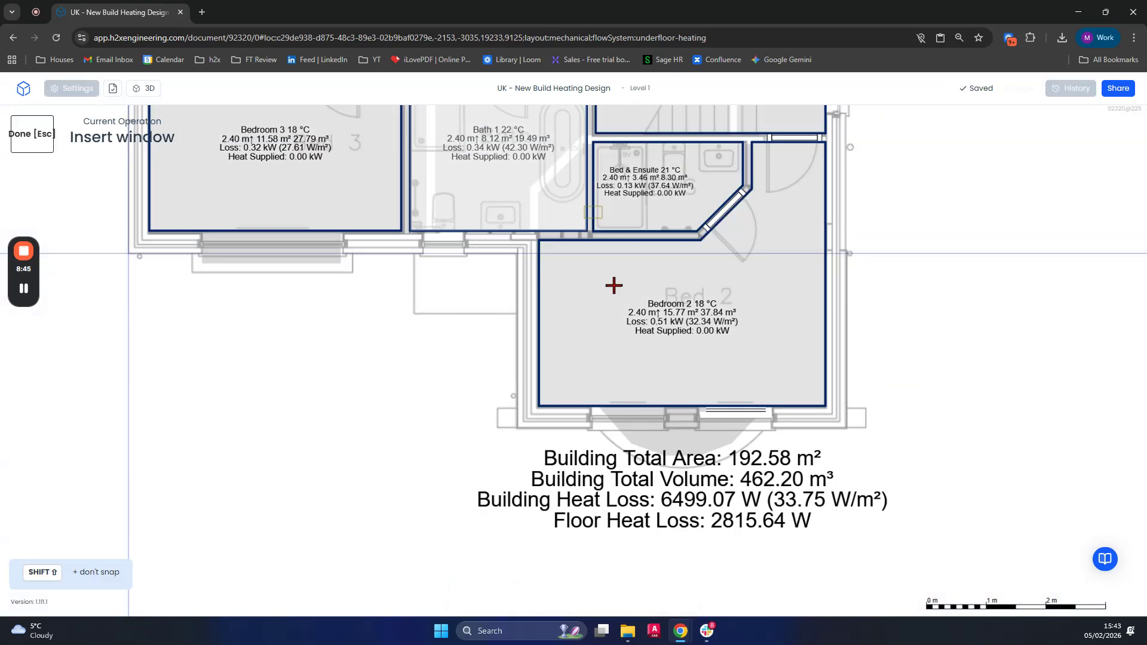
{"action": "scroll", "coordinate": [606, 438], "scroll_direction": "up", "scroll_amount": 3}
{"action": "left_click", "coordinate": [578, 390]}
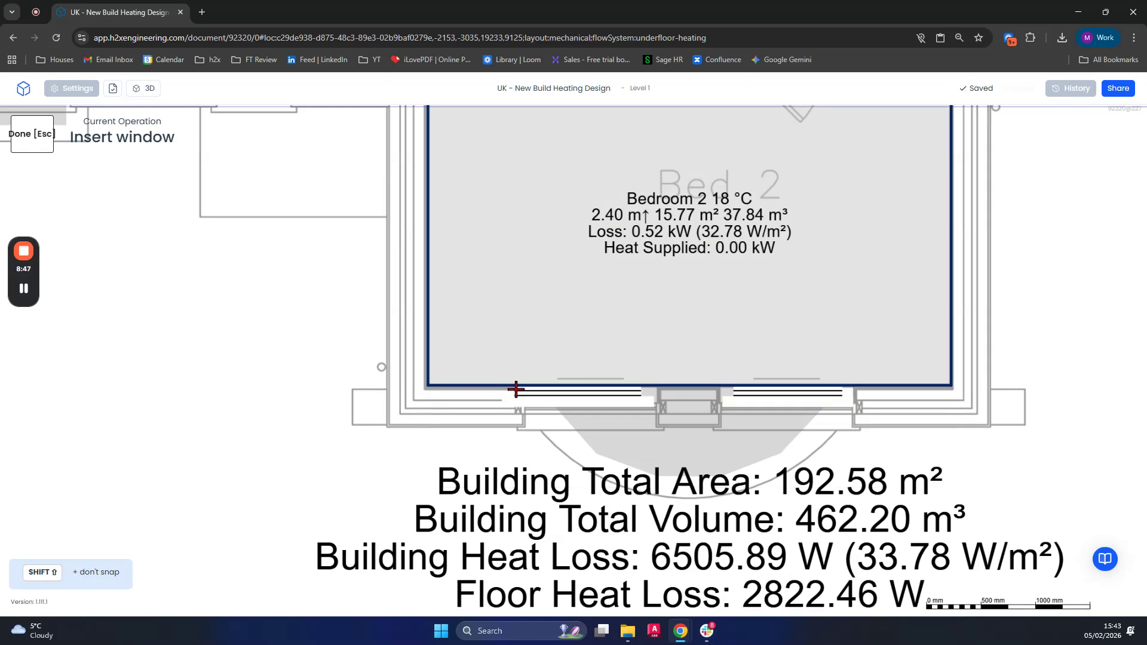
{"action": "left_click", "coordinate": [523, 392]}
- Examine the dimensions and properties of the window in Bedroom 4's outer wall
{"action": "scroll", "coordinate": [523, 392], "scroll_direction": "down", "scroll_amount": 3}
{"action": "left_click_drag", "start_coordinate": [912, 197], "coordinate": [872, 359]}
{"action": "scroll", "coordinate": [792, 333], "scroll_direction": "up", "scroll_amount": 4}
{"action": "scroll", "coordinate": [583, 305], "scroll_direction": "up", "scroll_amount": 3}
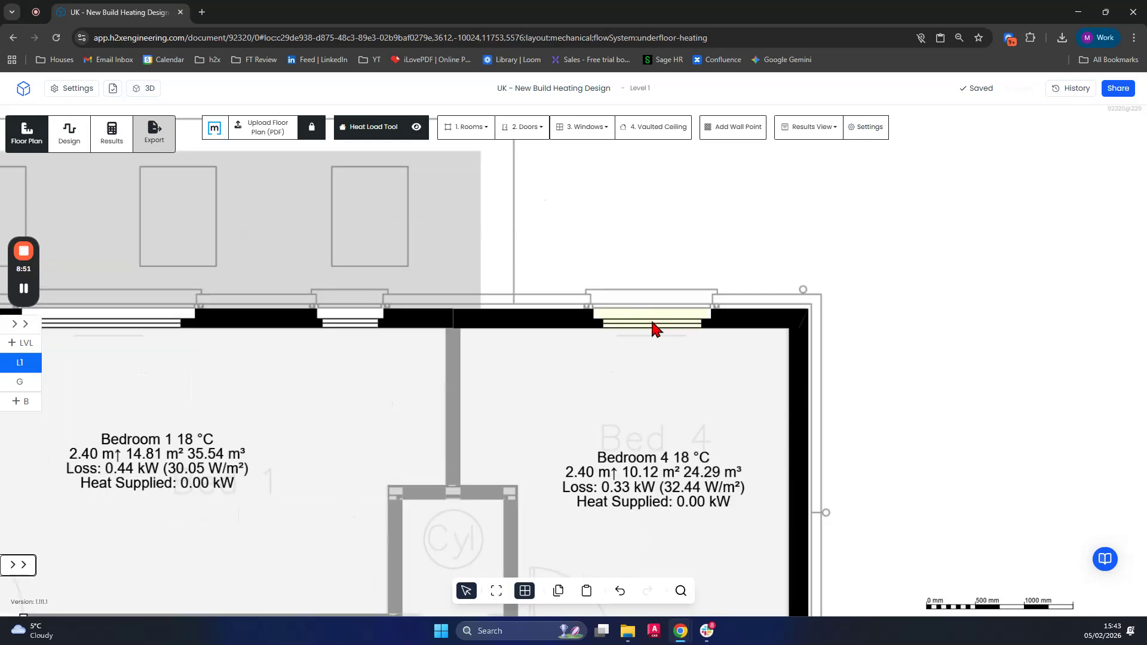
{"action": "left_click", "coordinate": [655, 327]}
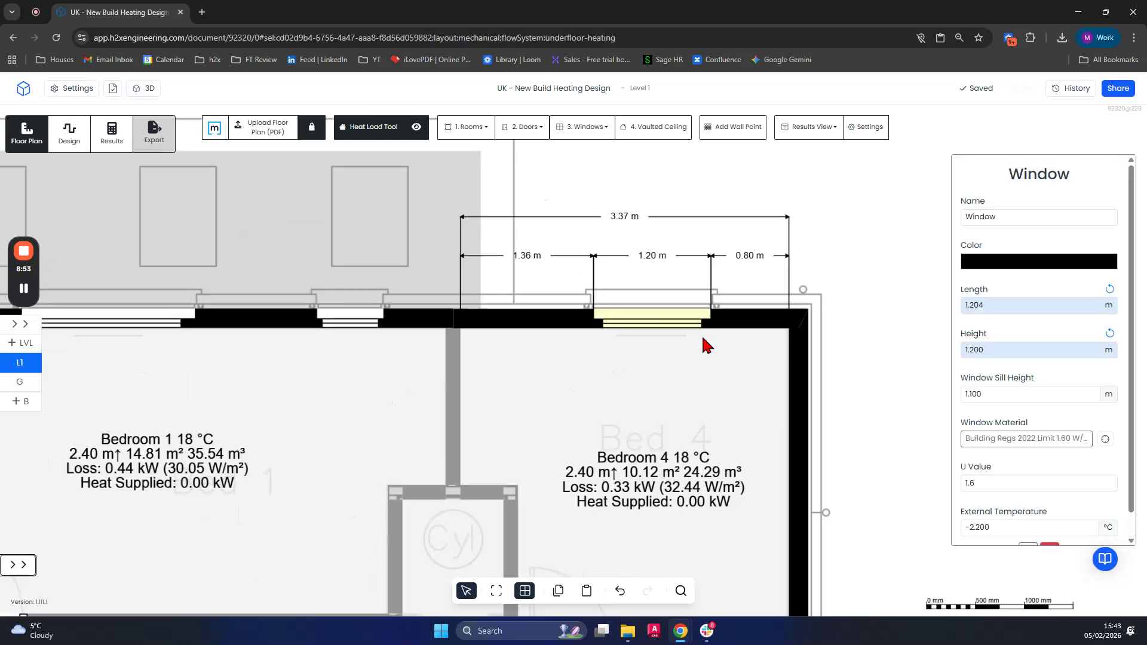
{"action": "left_click", "coordinate": [267, 315]}
- Shift Bedroom 1's smaller window along its wall to about 0.61 m from the corner on the Bedroom 4 side
{"action": "left_click_drag", "start_coordinate": [580, 218], "coordinate": [749, 259]}
{"action": "left_click", "coordinate": [498, 358]}
{"action": "left_click", "coordinate": [396, 362]}
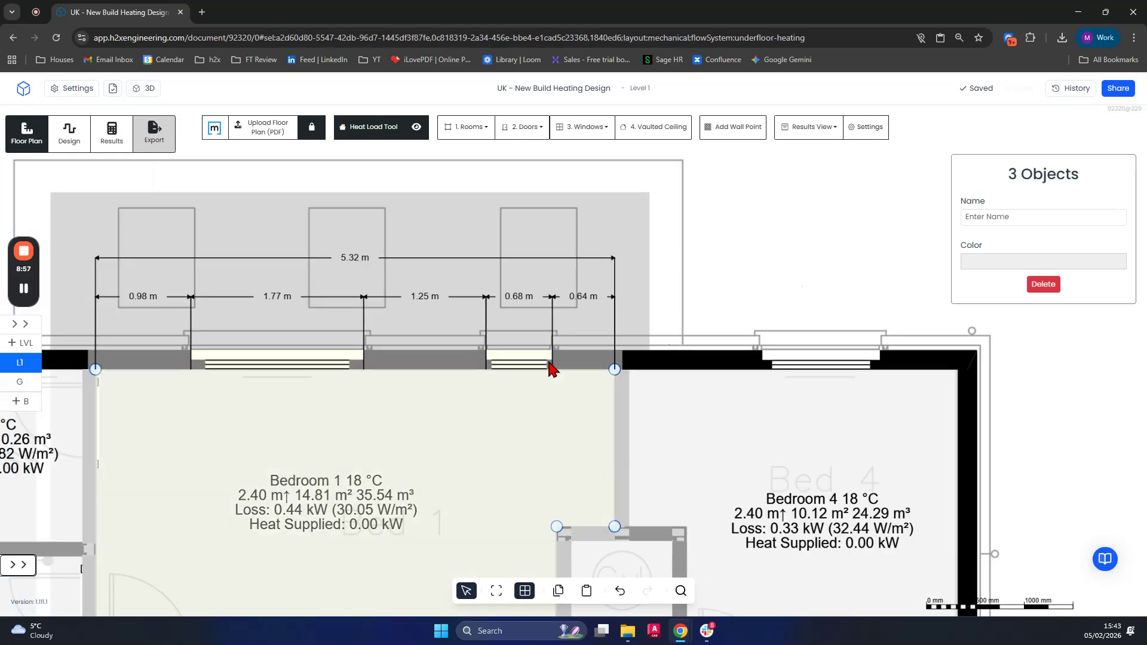
{"action": "left_click", "coordinate": [651, 302]}
{"action": "left_click_drag", "start_coordinate": [499, 359], "coordinate": [522, 372]}
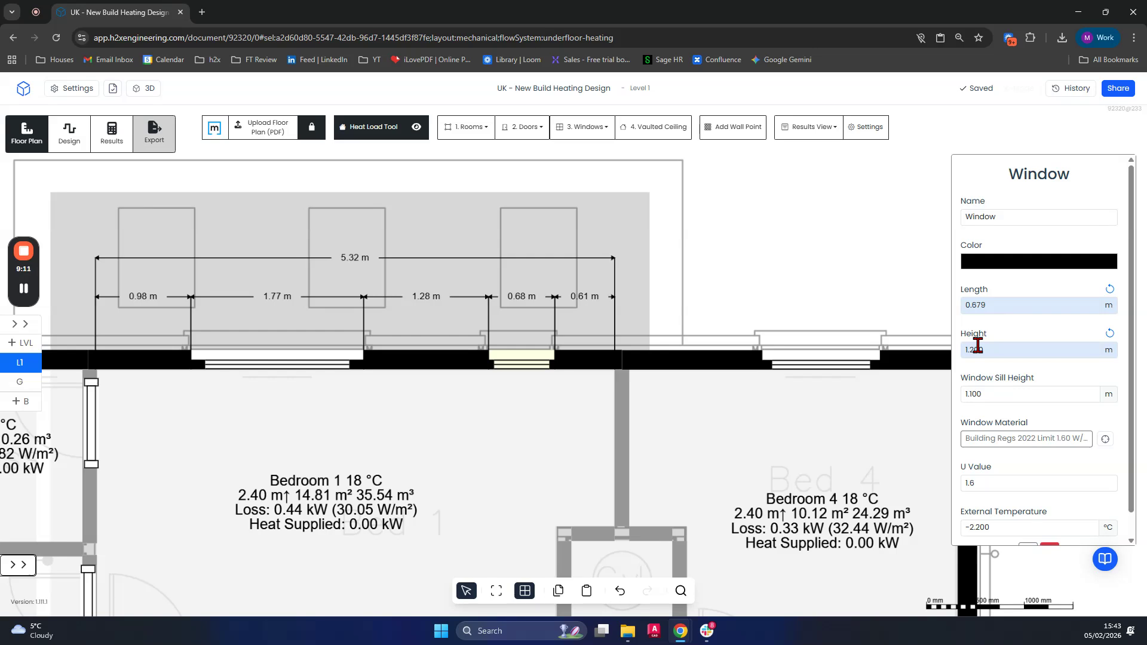
- Draw a rectangular vaulted-ceiling roof about 6.16 m by 1.51 m over the plan's extension outside Bedroom 1
{"action": "left_click_drag", "start_coordinate": [450, 276], "coordinate": [743, 287]}
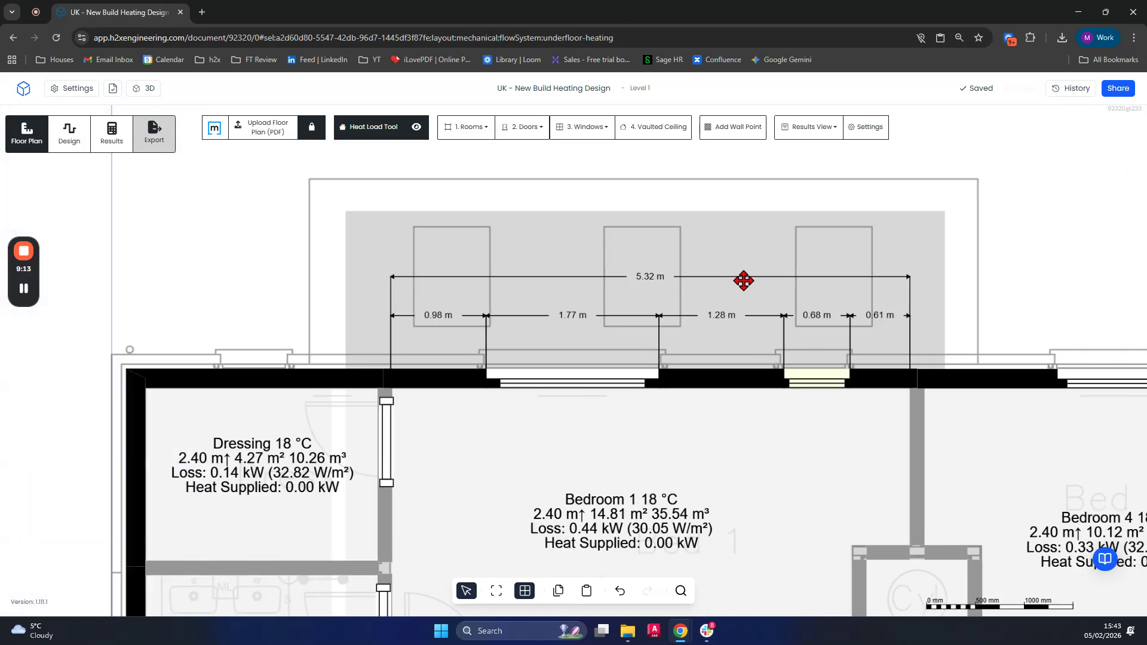
{"action": "left_click", "coordinate": [675, 133]}
{"action": "left_click", "coordinate": [346, 211]}
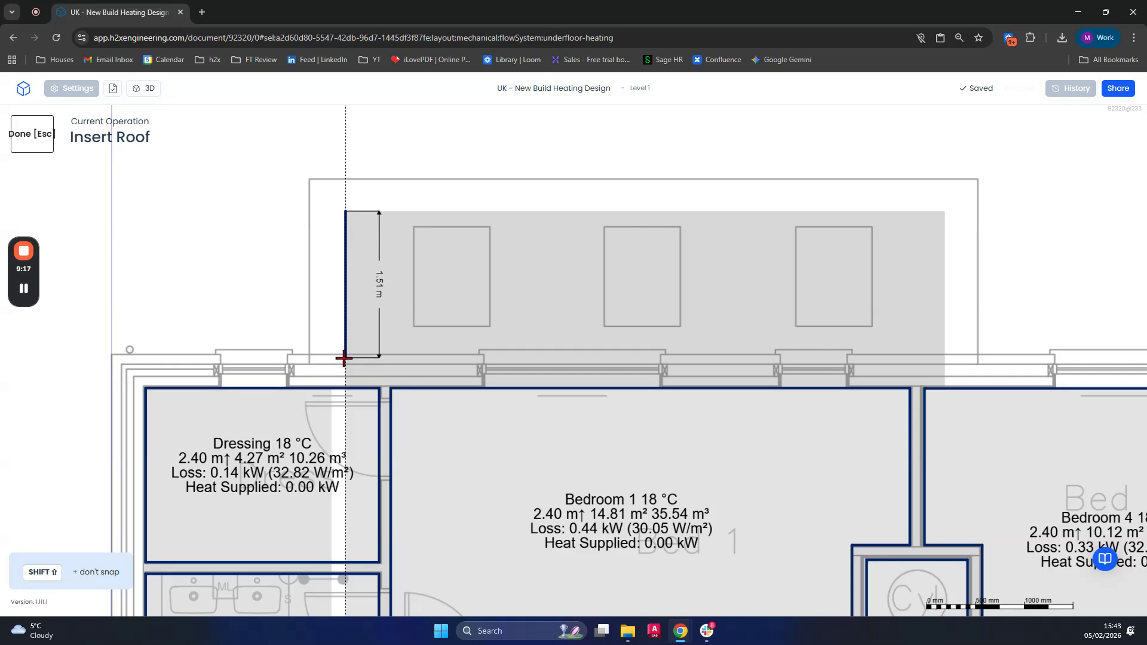
{"action": "left_click", "coordinate": [344, 358]}
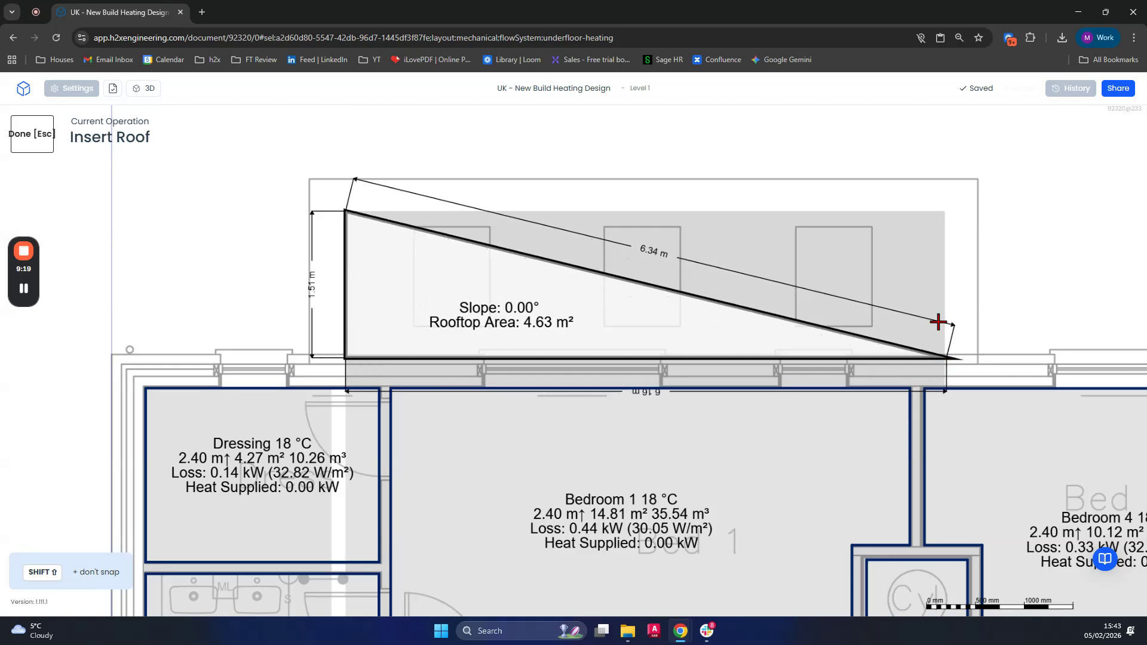
{"action": "left_click", "coordinate": [944, 352]}
{"action": "left_click", "coordinate": [949, 211]}
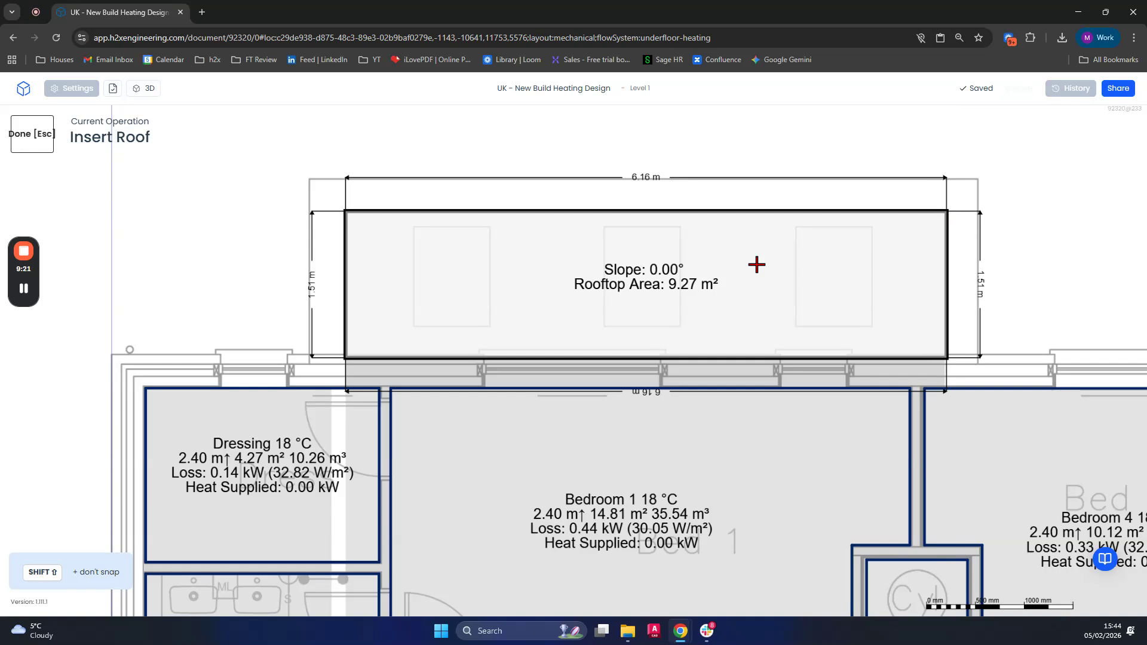
{"action": "key", "text": "Escape"}
- Compare the new roof's outline with the kitchen extension on the Ground level, and return to Level 1
{"action": "scroll", "coordinate": [687, 302], "scroll_direction": "down", "scroll_amount": 3}
{"action": "left_click_drag", "start_coordinate": [958, 275], "coordinate": [748, 312]}
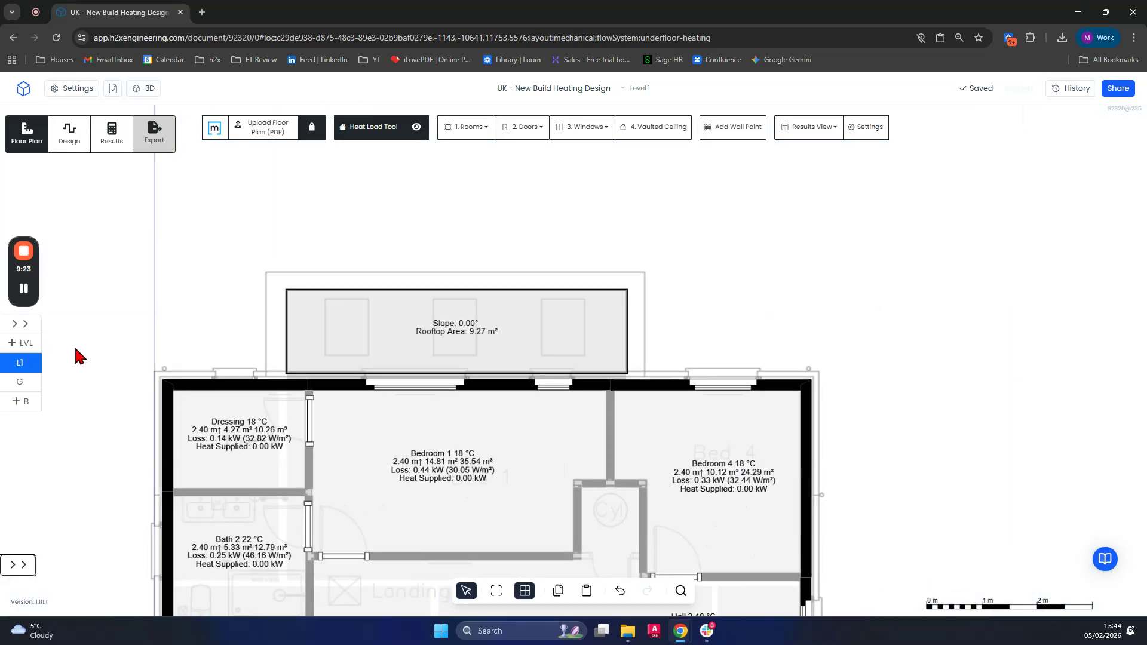
{"action": "left_click", "coordinate": [27, 381]}
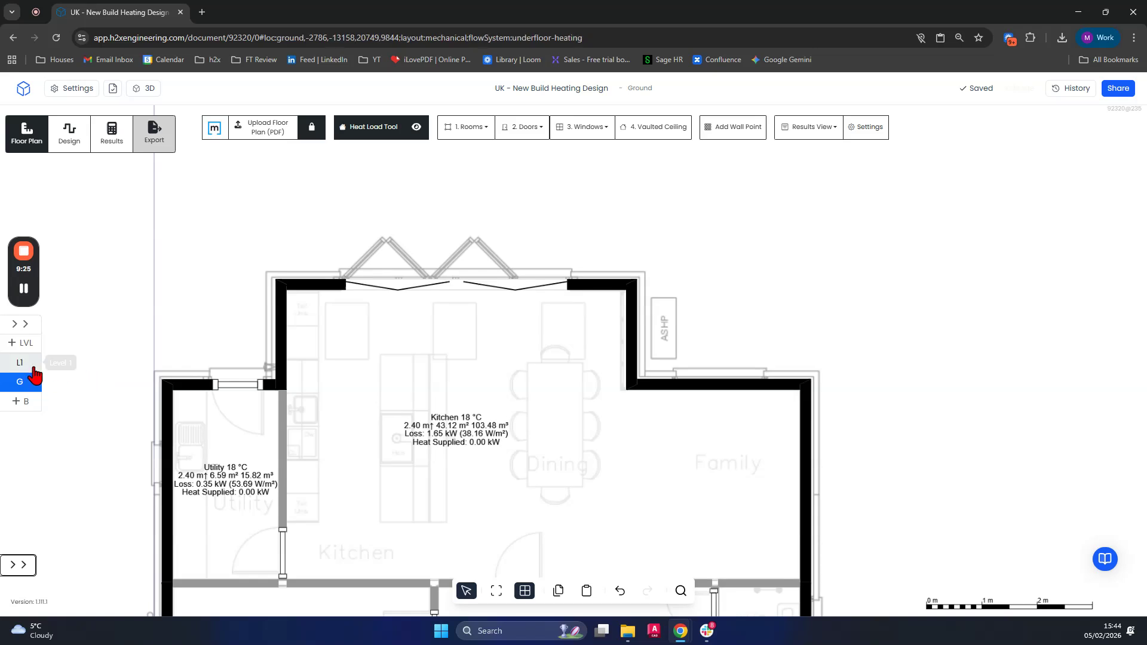
{"action": "left_click", "coordinate": [30, 365]}
- Change the extension roof's type to Shed and flip its slope direction to 90
{"action": "left_click", "coordinate": [497, 348]}
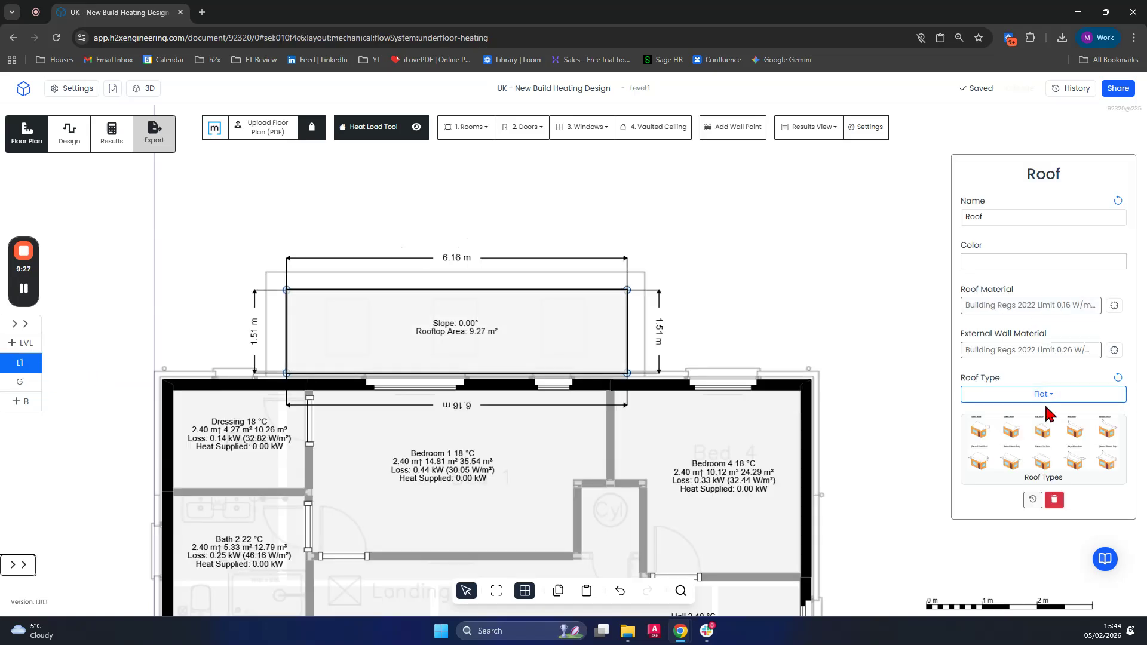
{"action": "left_click", "coordinate": [1024, 397]}
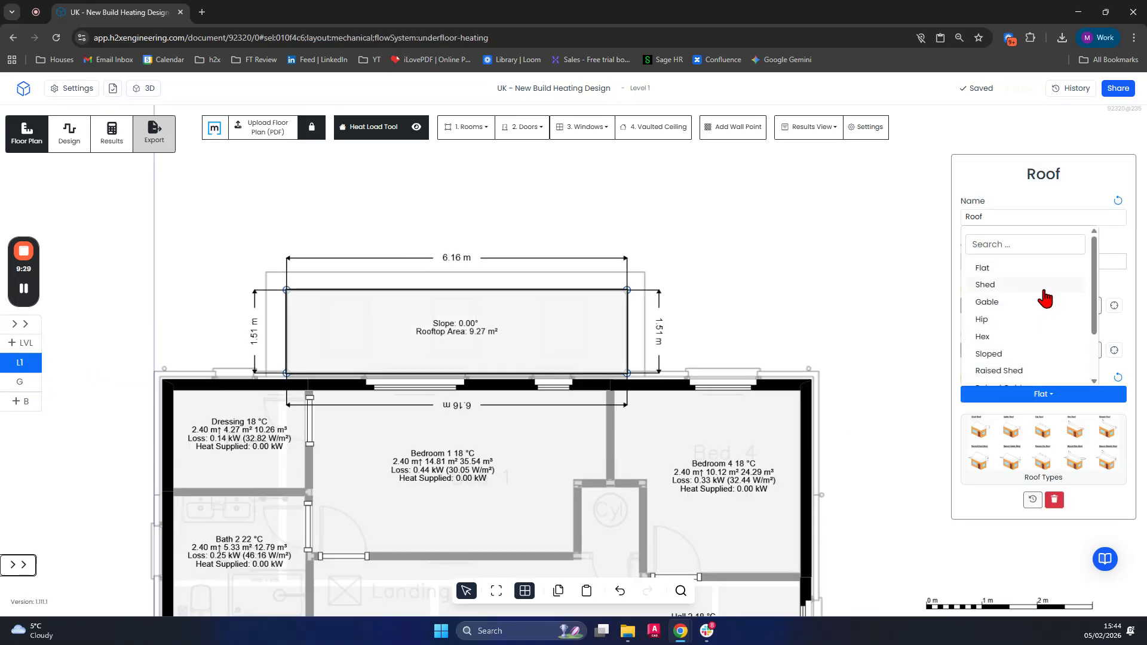
{"action": "left_click", "coordinate": [986, 285]}
{"action": "scroll", "coordinate": [462, 312], "scroll_direction": "up", "scroll_amount": 3}
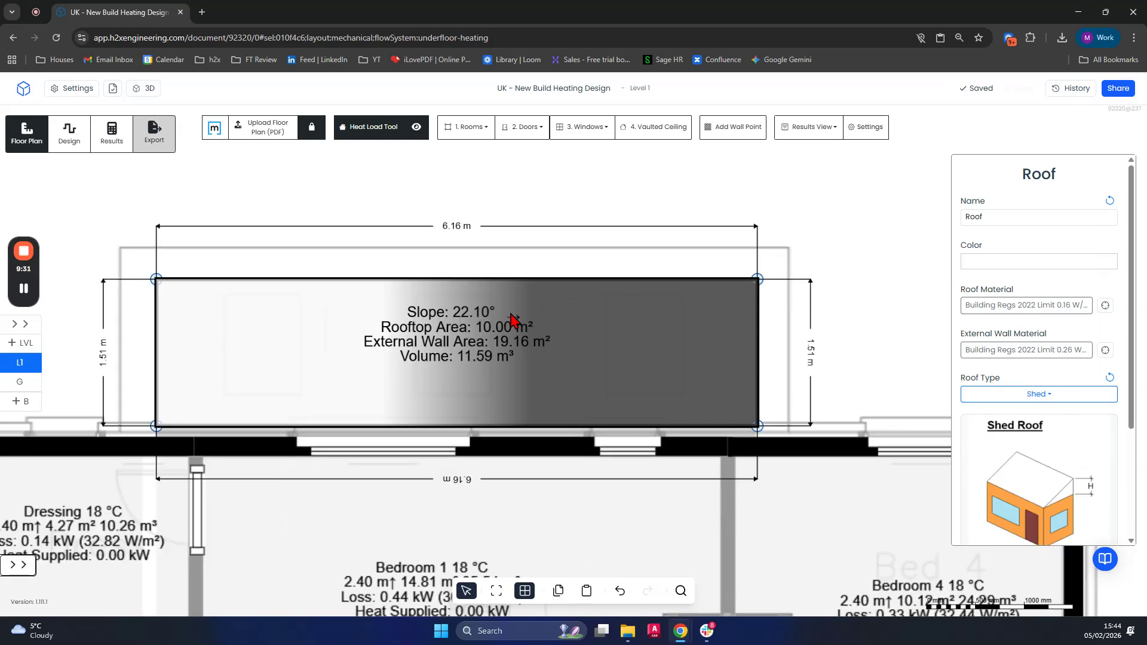
{"action": "scroll", "coordinate": [1016, 427], "scroll_direction": "down", "scroll_amount": 3}
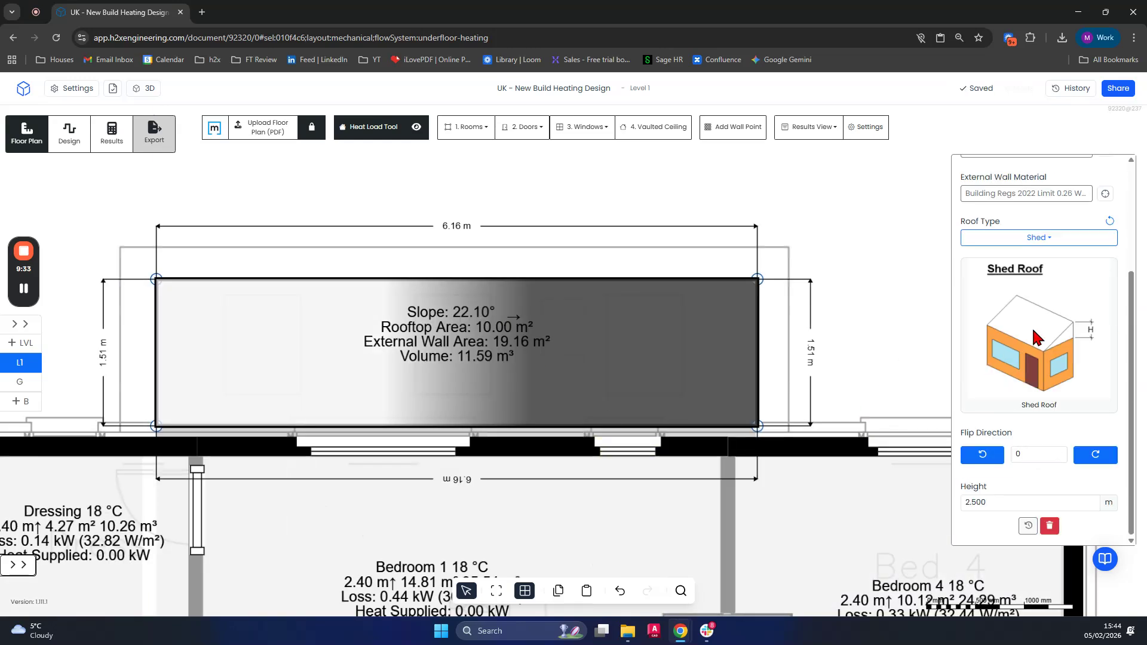
{"action": "left_click", "coordinate": [1089, 460]}
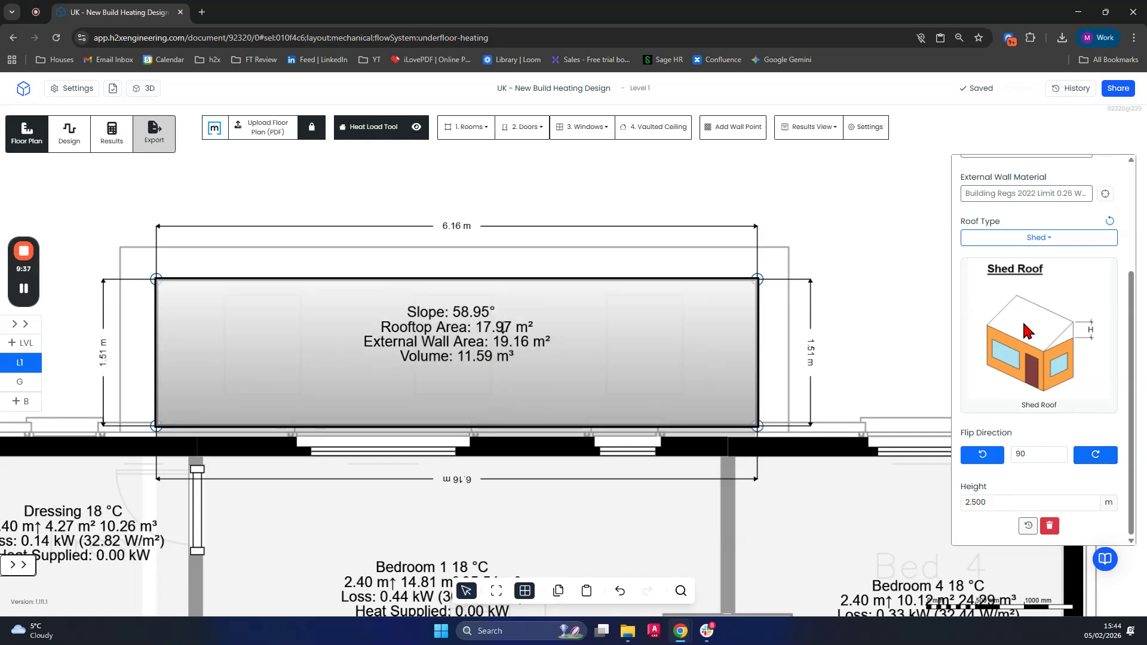
- Examine the Kitchen's room height on the Ground level, and go back to Level 1
{"action": "left_click", "coordinate": [31, 390]}
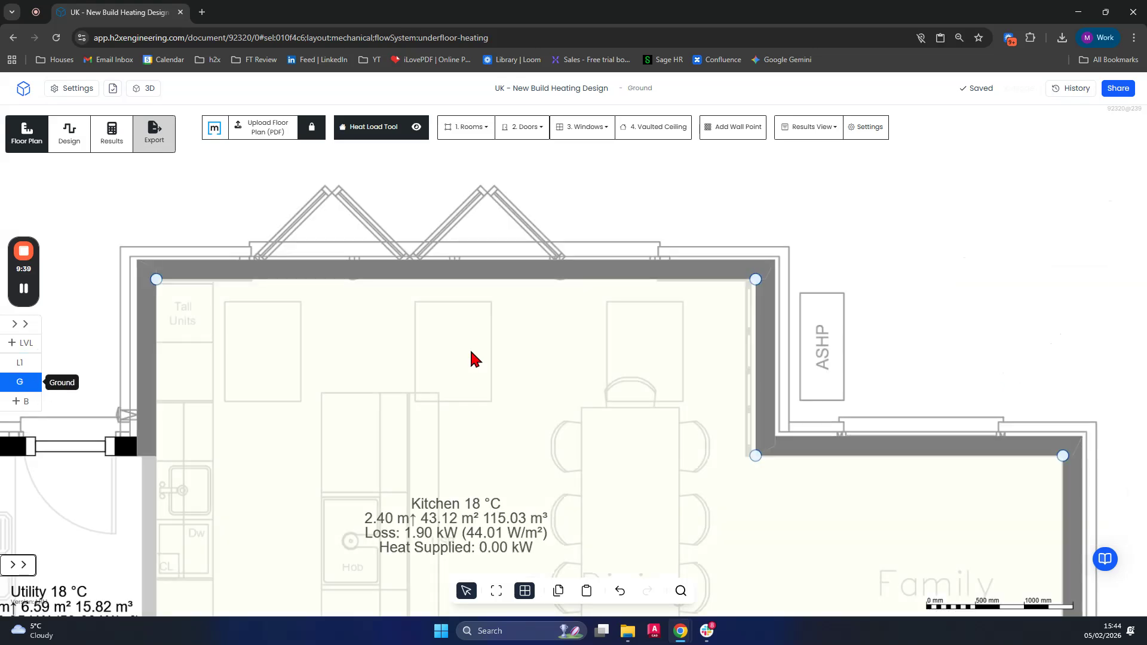
{"action": "left_click", "coordinate": [474, 359]}
{"action": "scroll", "coordinate": [1004, 357], "scroll_direction": "down", "scroll_amount": 5}
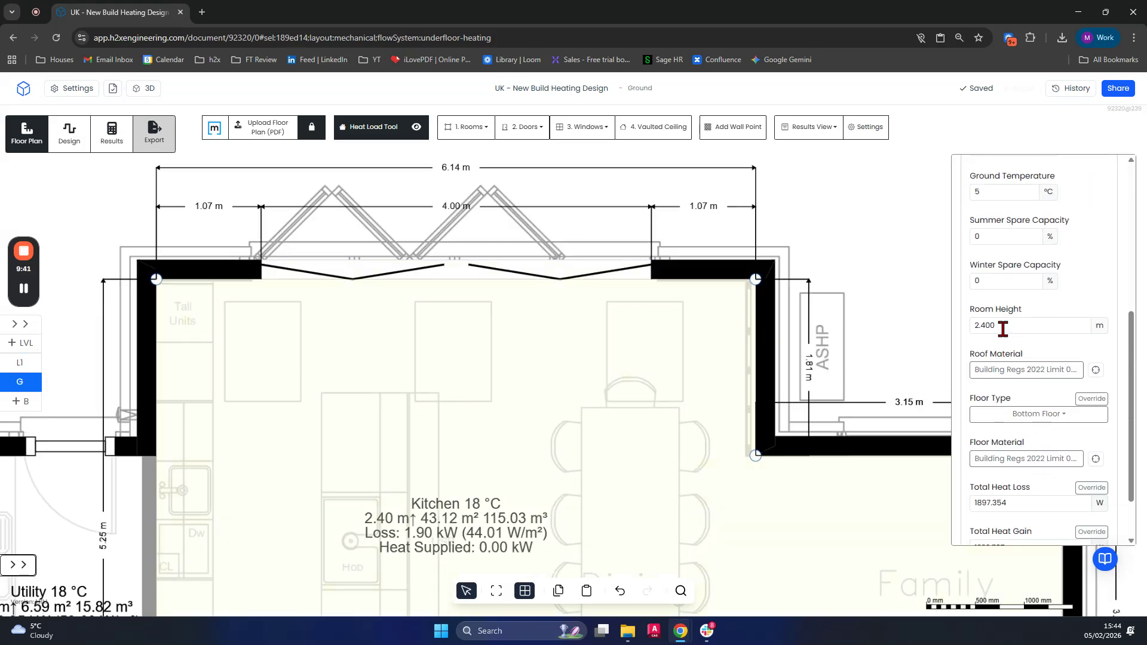
{"action": "left_click", "coordinate": [20, 362]}
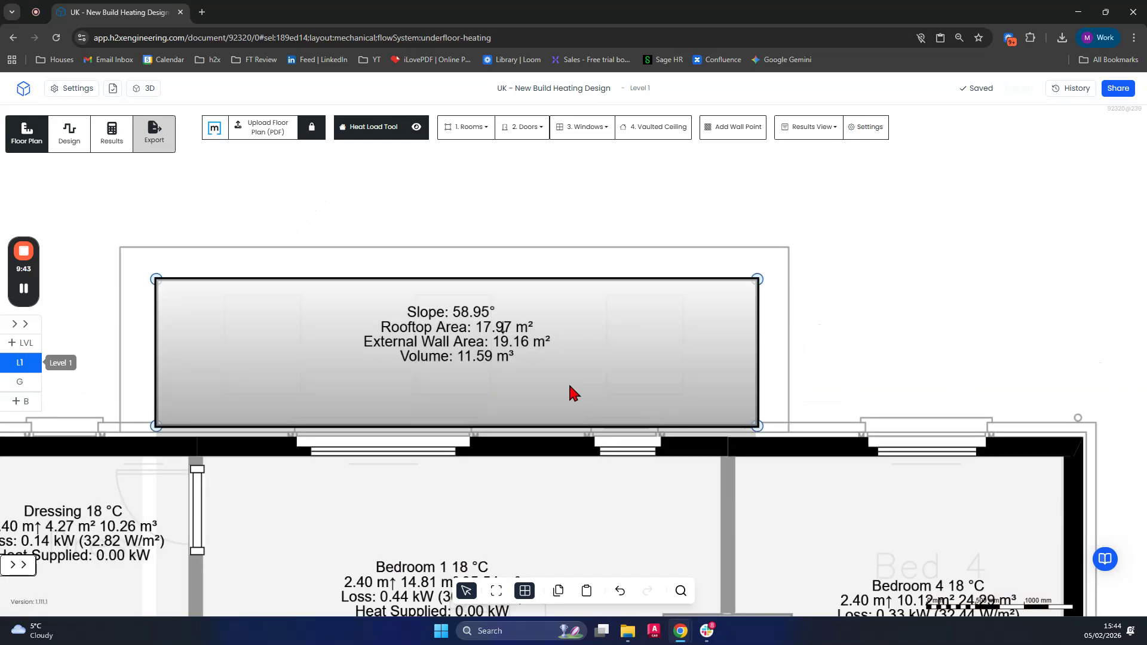
- Set the shed roof's height to 0.2 m
{"action": "left_click", "coordinate": [570, 387]}
{"action": "scroll", "coordinate": [1051, 445], "scroll_direction": "down", "scroll_amount": 3}
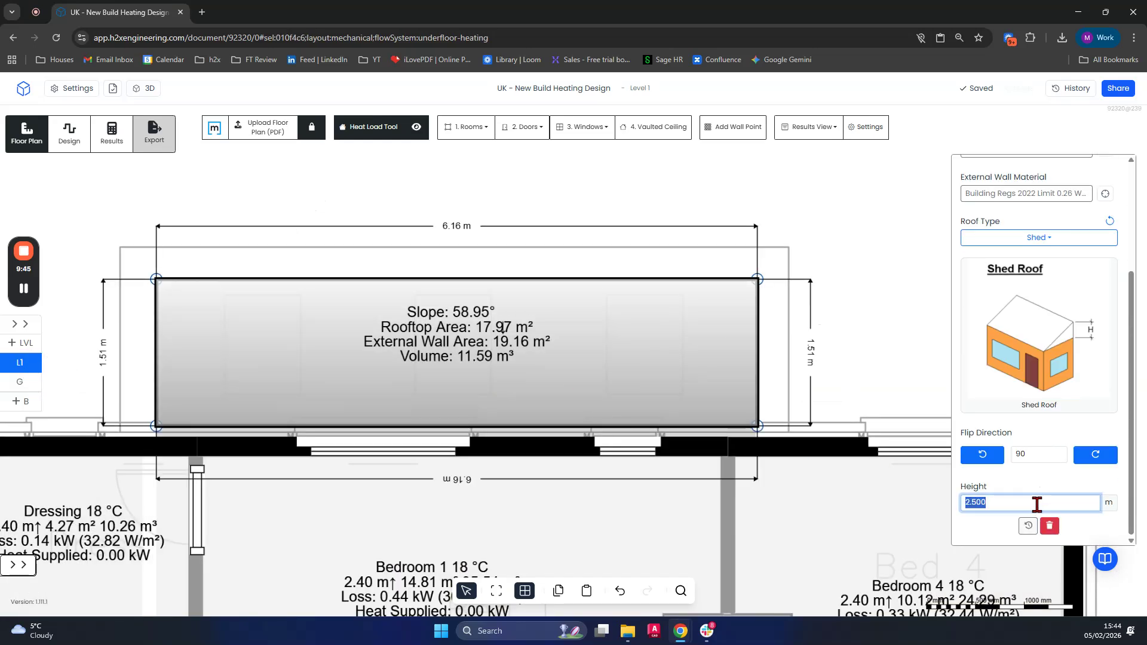
{"action": "type", "text": "0.2"}
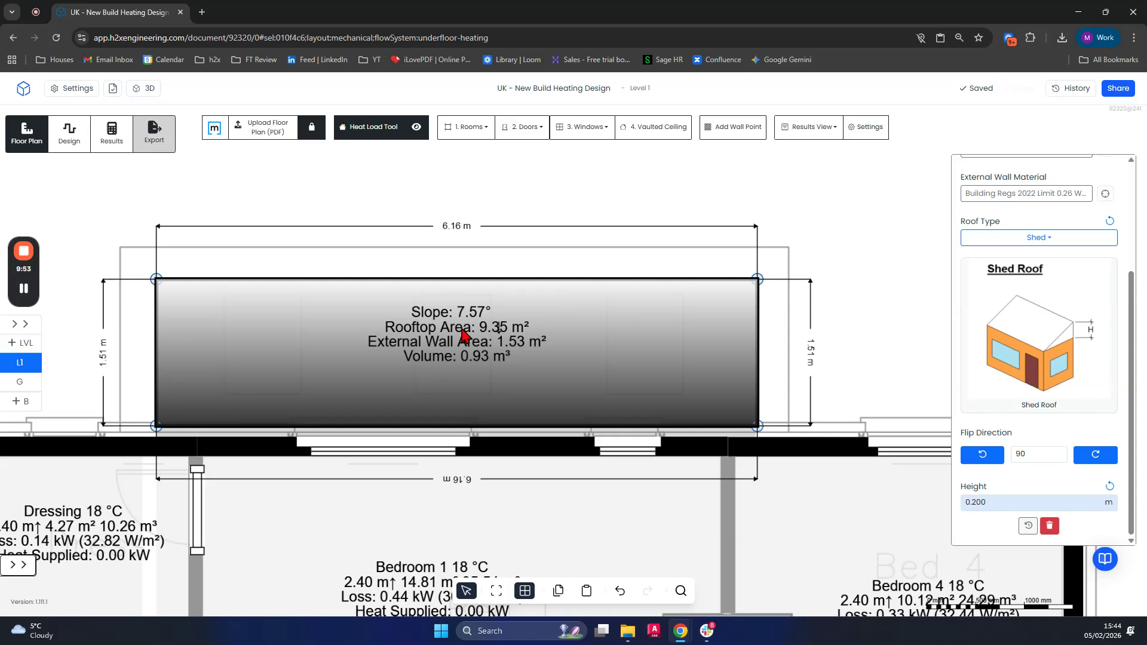
{"action": "left_click", "coordinate": [383, 175]}
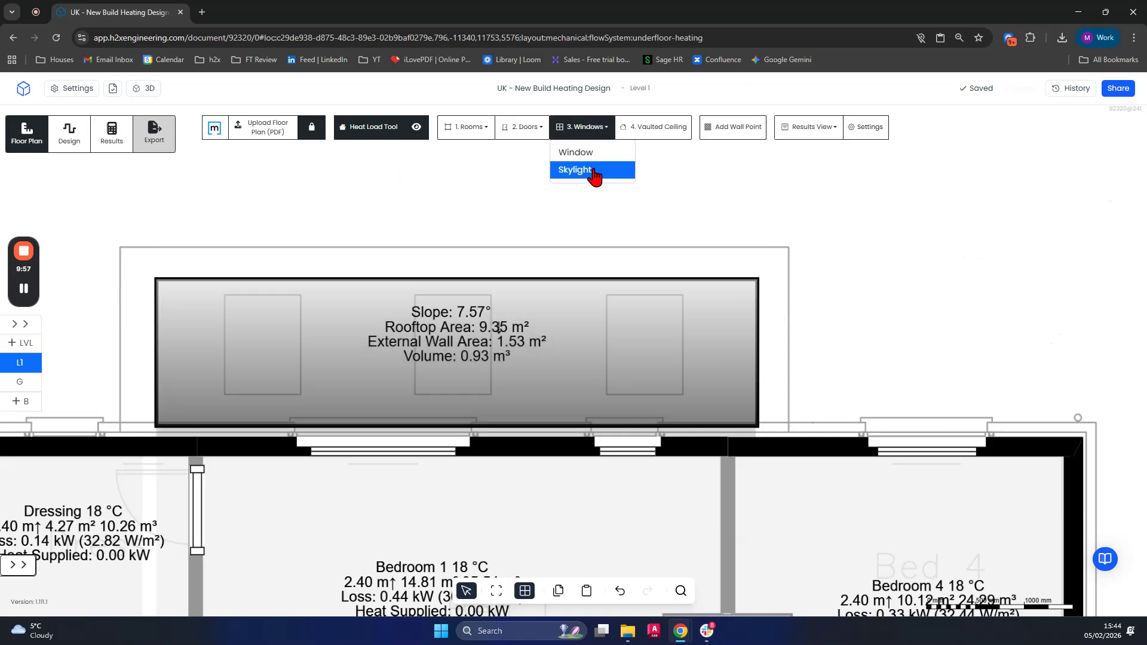
- Place three skylights, each 0.98 m long and 0.78 m wide, on the shed roof over the plan's openings
{"action": "left_click", "coordinate": [592, 172]}
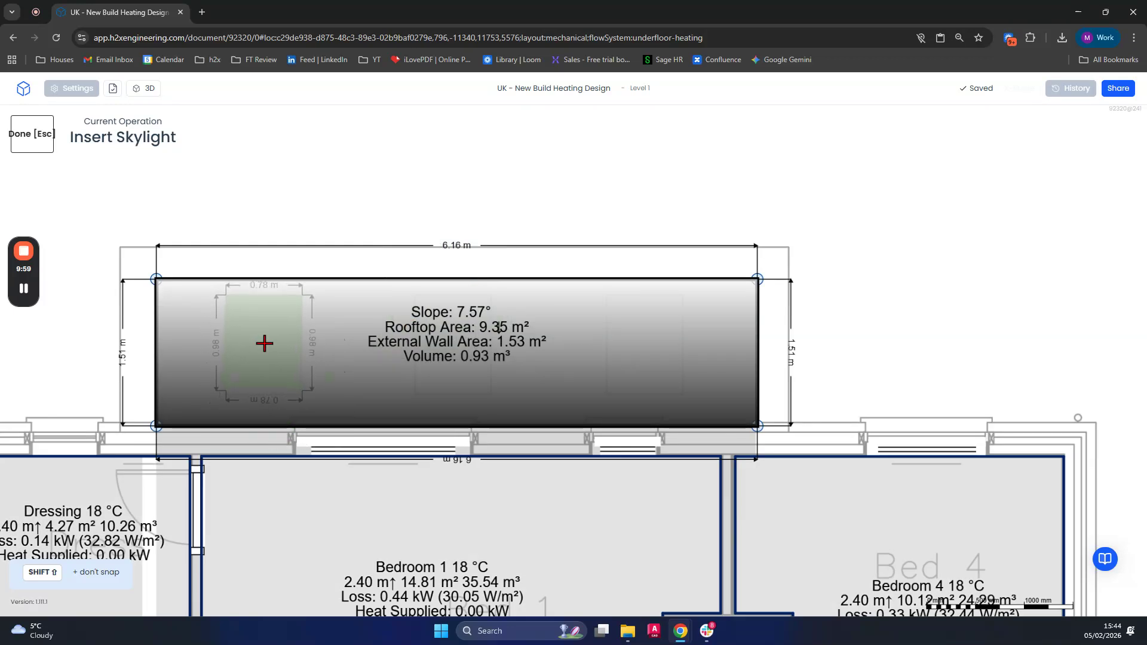
{"action": "left_click", "coordinate": [268, 340]}
{"action": "left_click", "coordinate": [454, 344]}
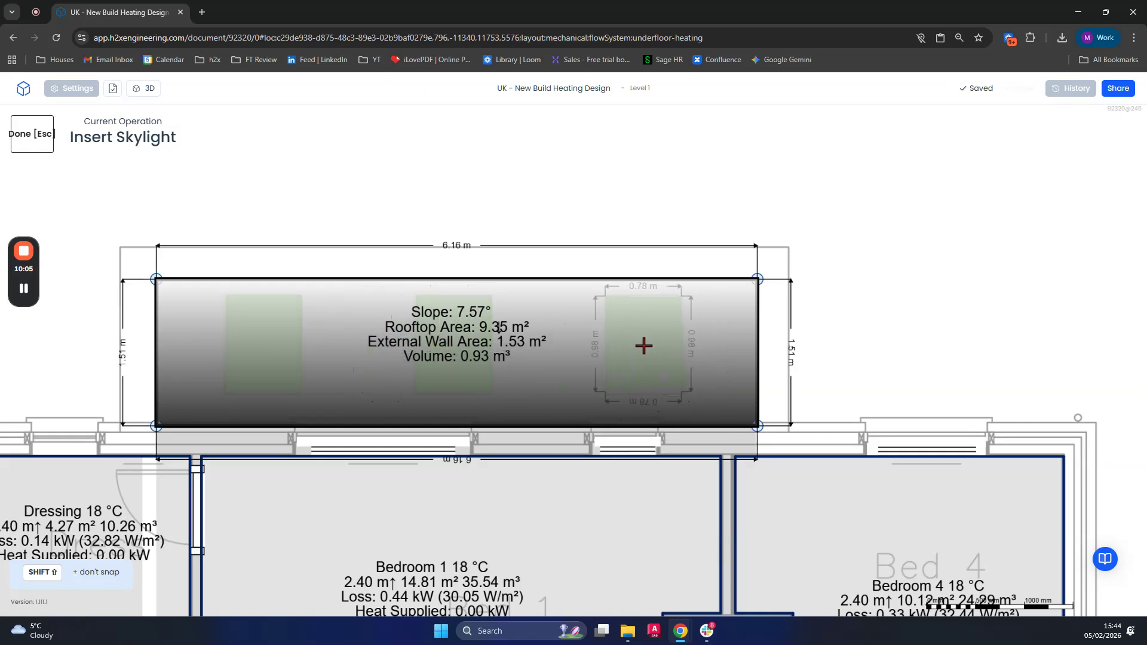
{"action": "left_click", "coordinate": [645, 345]}
{"action": "key", "text": "Escape"}
{"action": "left_click", "coordinate": [645, 348]}
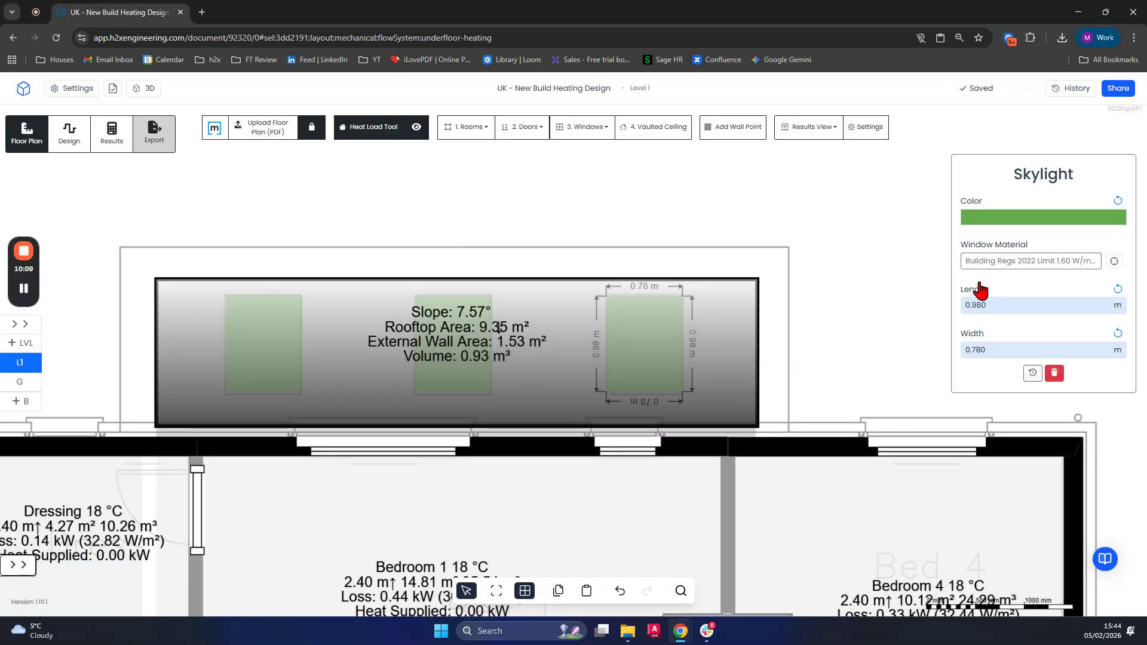
{"action": "left_click", "coordinate": [850, 314]}
- Review the complete Level 1 layout and the building's area, volume and heat loss totals
{"action": "scroll", "coordinate": [851, 315], "scroll_direction": "down", "scroll_amount": 5}
{"action": "left_click_drag", "start_coordinate": [1020, 333], "coordinate": [824, 230]}
{"action": "scroll", "coordinate": [840, 254], "scroll_direction": "down", "scroll_amount": 2}
{"action": "left_click_drag", "start_coordinate": [943, 348], "coordinate": [902, 294]}
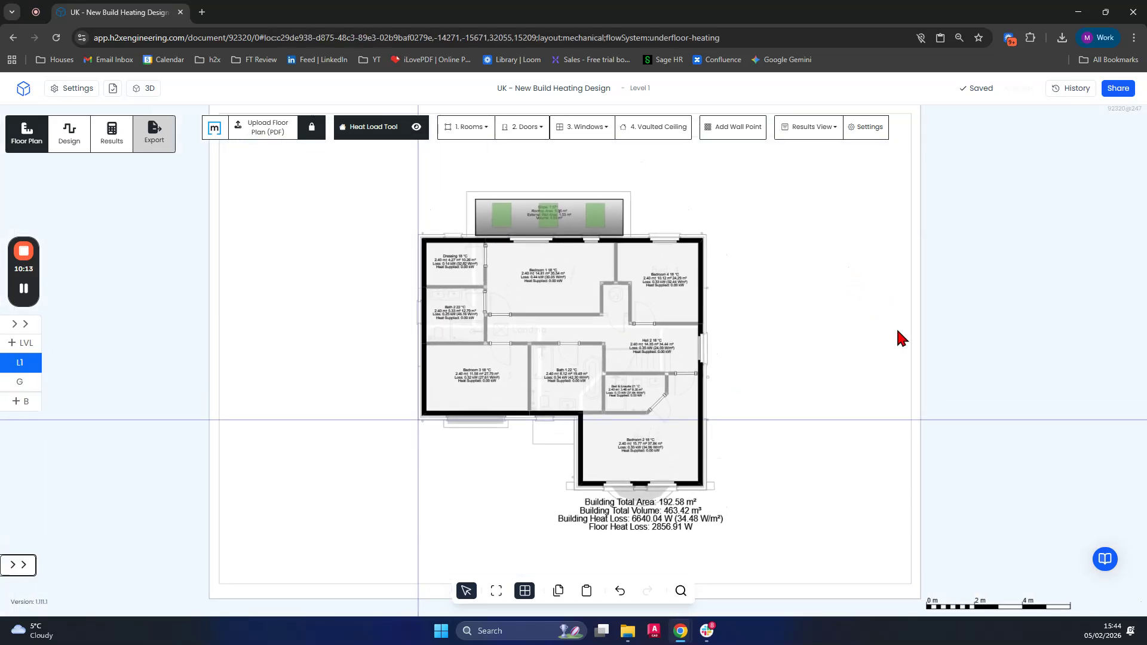
{"action": "scroll", "coordinate": [636, 515], "scroll_direction": "up", "scroll_amount": 4}
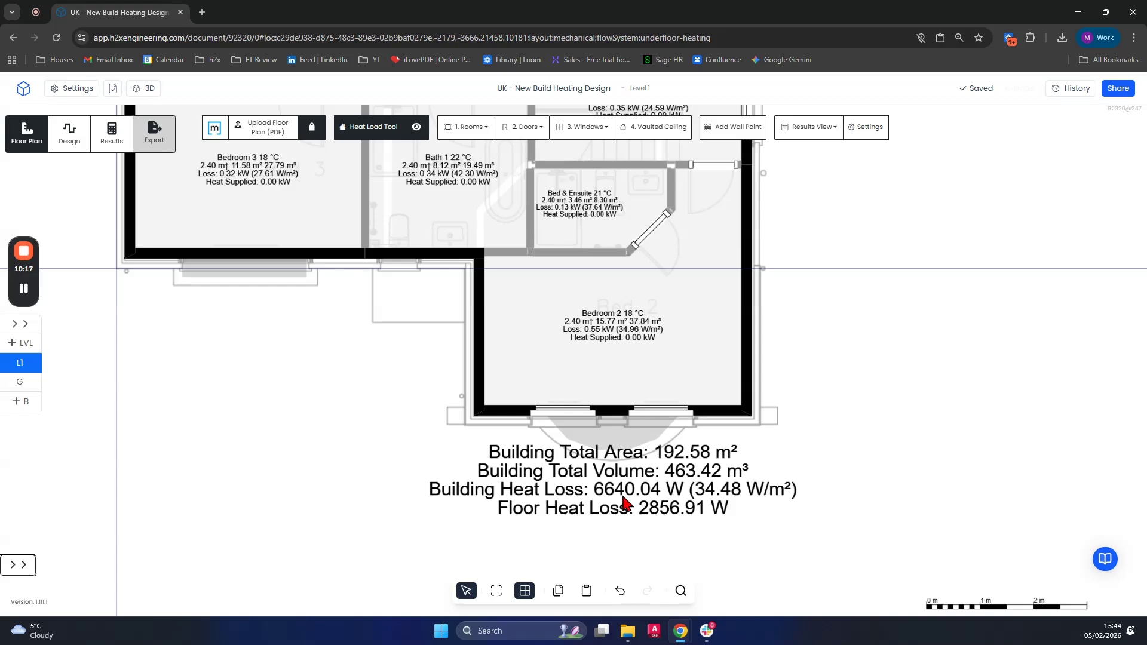
{"action": "scroll", "coordinate": [673, 507], "scroll_direction": "down", "scroll_amount": 4}
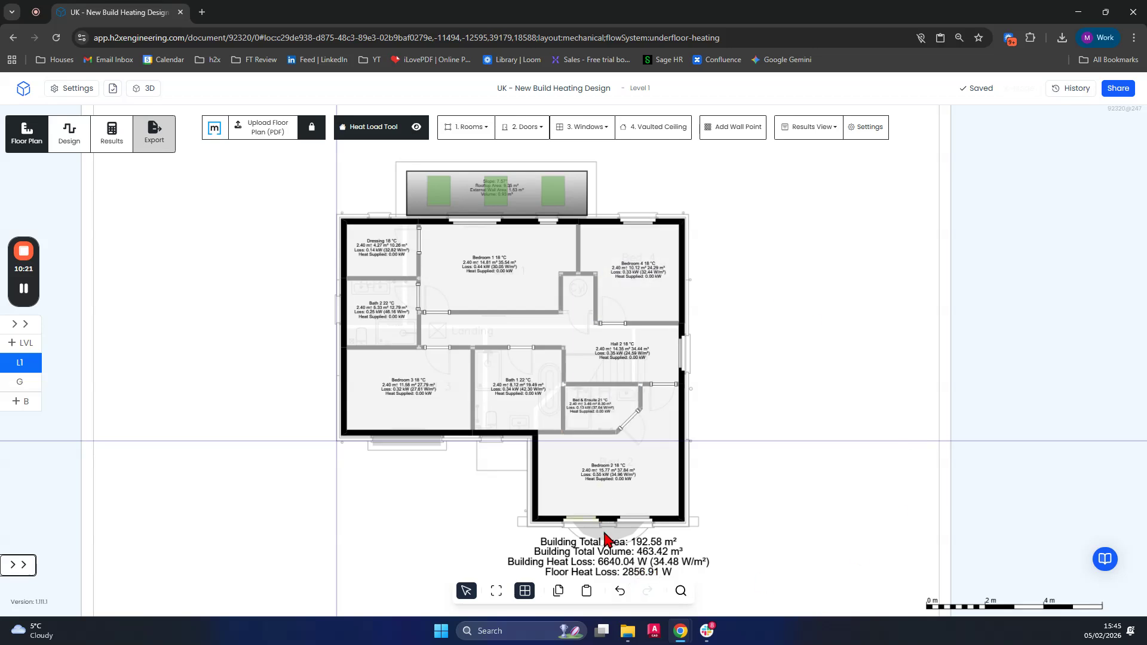
{"action": "scroll", "coordinate": [730, 312], "scroll_direction": "down", "scroll_amount": 2}
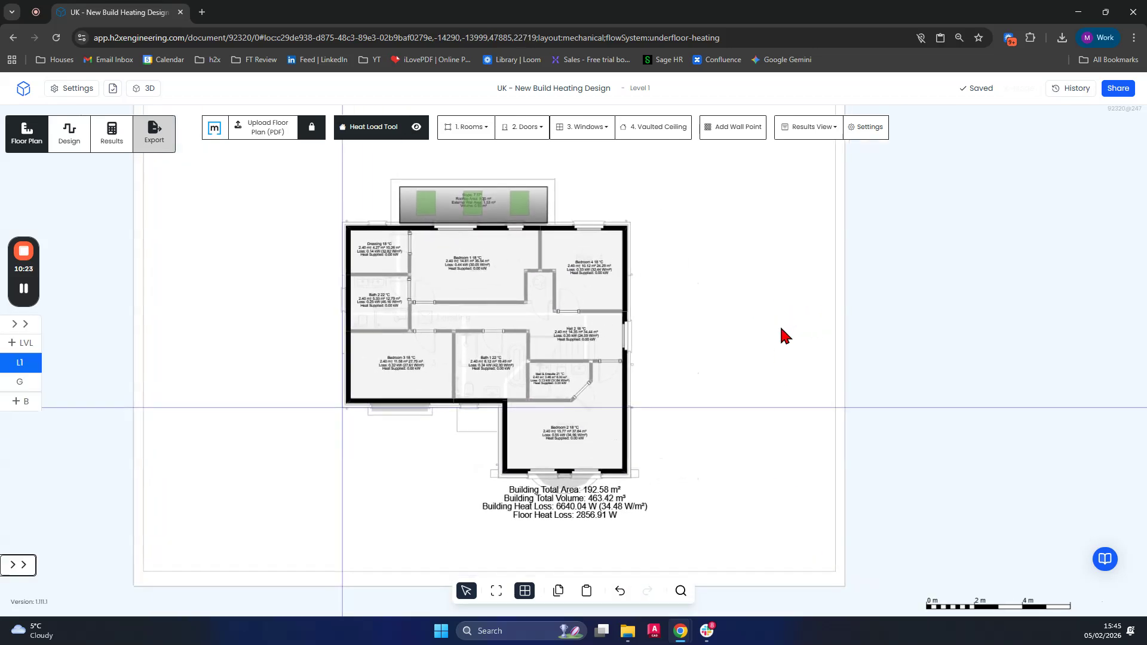